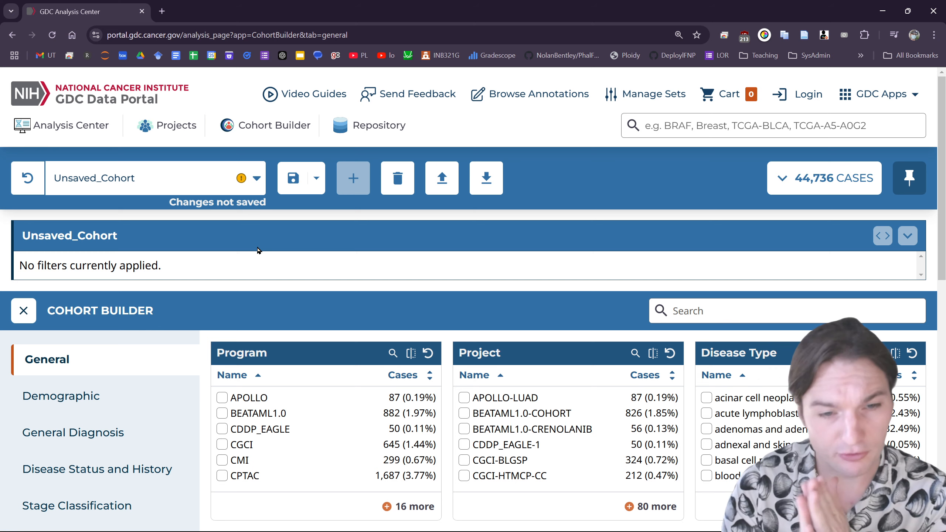
# Restrict the cohort to the TCGA program and to open access under the available data filters.
pyautogui.scroll(-6, 259, 250)
pyautogui.click(151, 466)
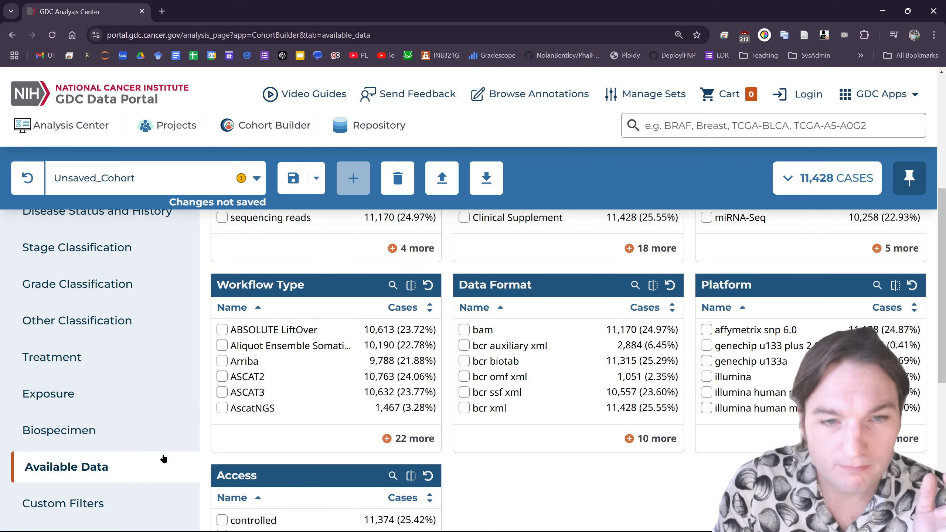
pyautogui.scroll(-4, 484, 444)
pyautogui.scroll(1, 298, 431)
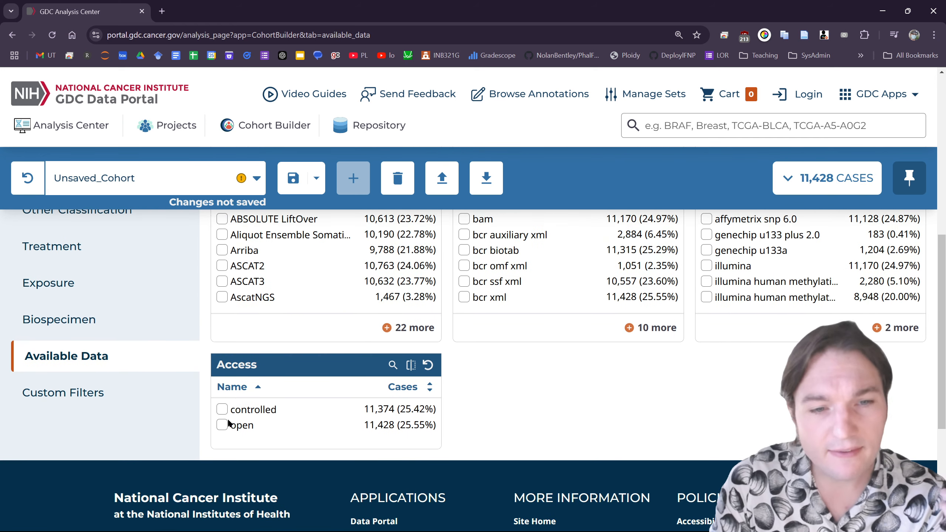
pyautogui.scroll(7, 220, 430)
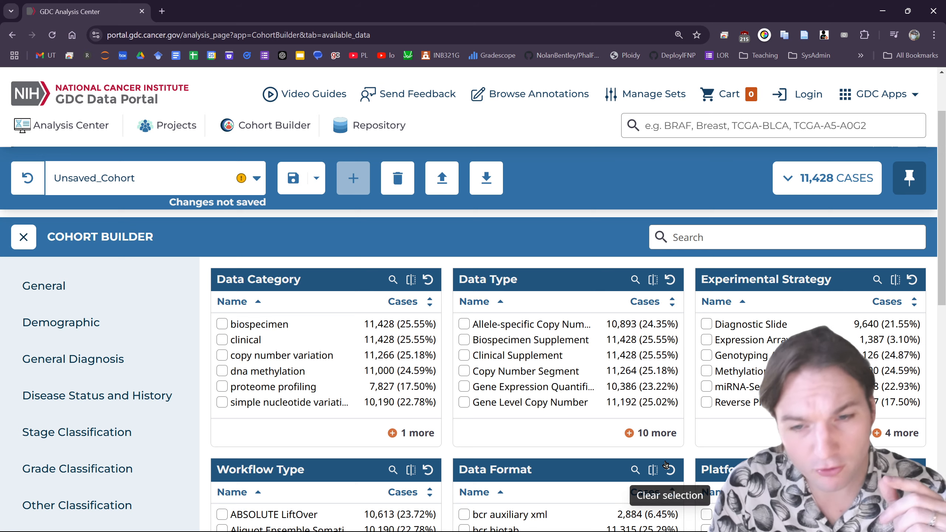
# Filter the cohort to the Gene Expression Quantification data type and the STAR - Counts workflow type.
pyautogui.click(657, 433)
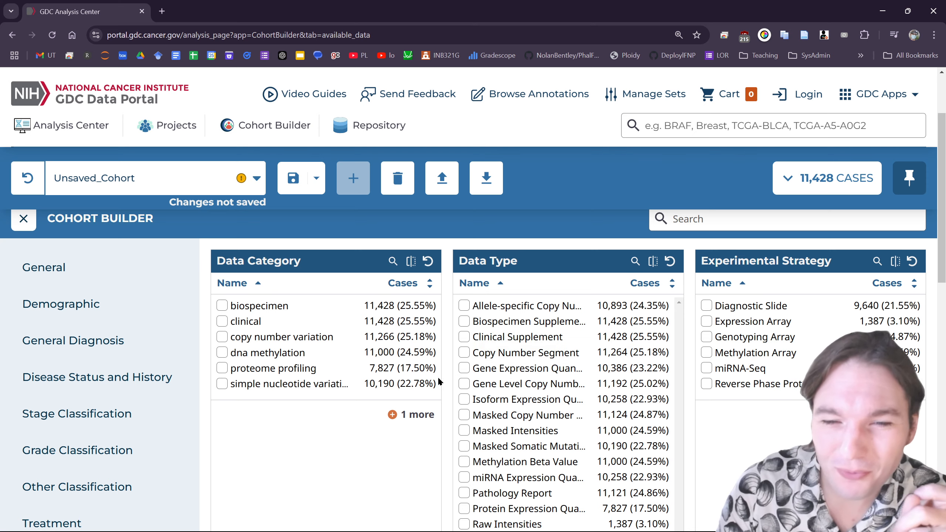
pyautogui.click(463, 368)
pyautogui.scroll(-5, 577, 389)
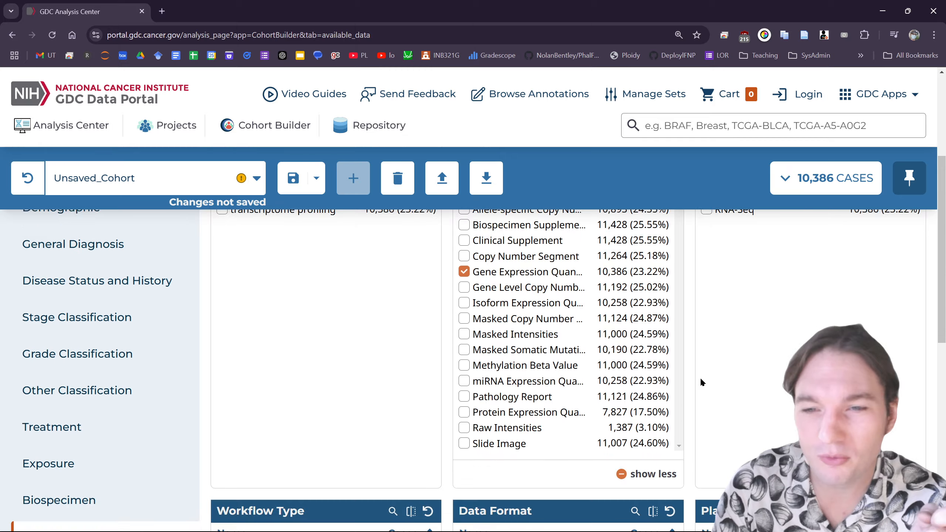
pyautogui.scroll(3, 548, 316)
pyautogui.scroll(3, 548, 316)
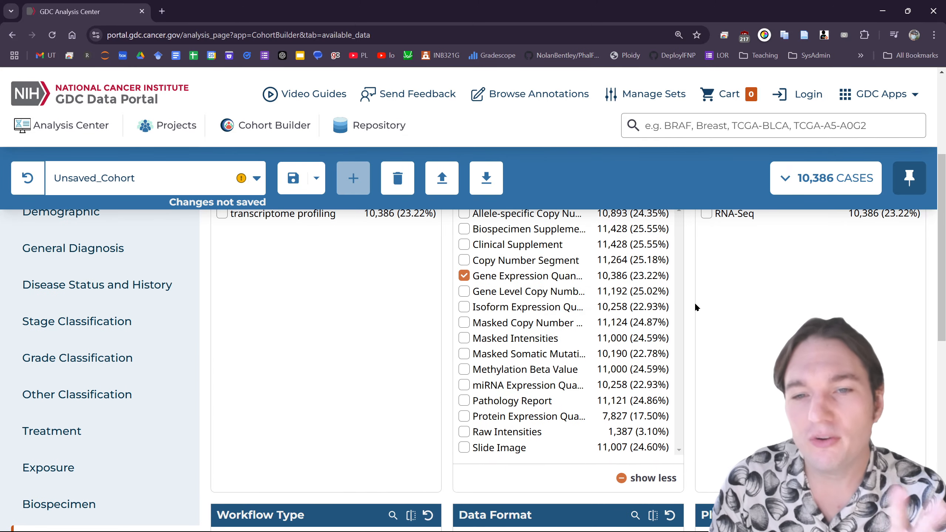
pyautogui.scroll(-5, 445, 376)
pyautogui.scroll(-1, 222, 420)
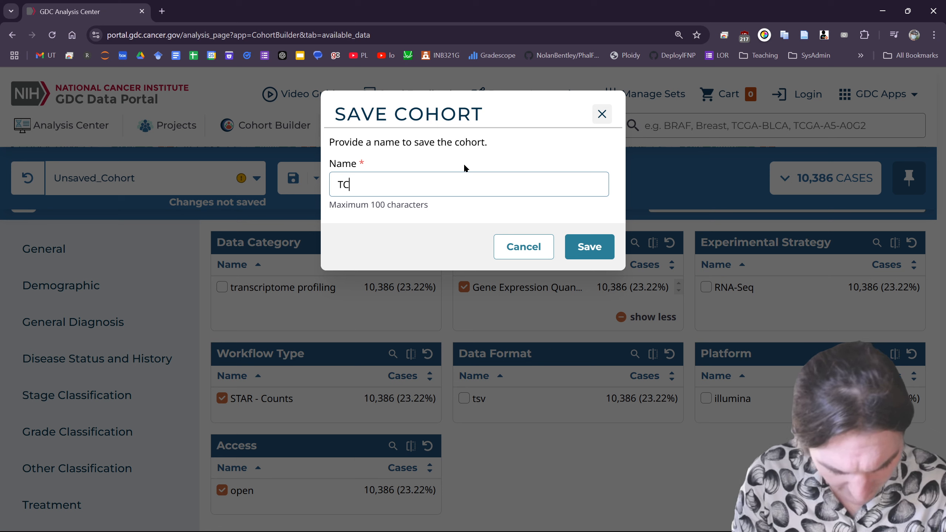
# Save the cohort under the name "TCGA Open Counts".
pyautogui.write('GA ')
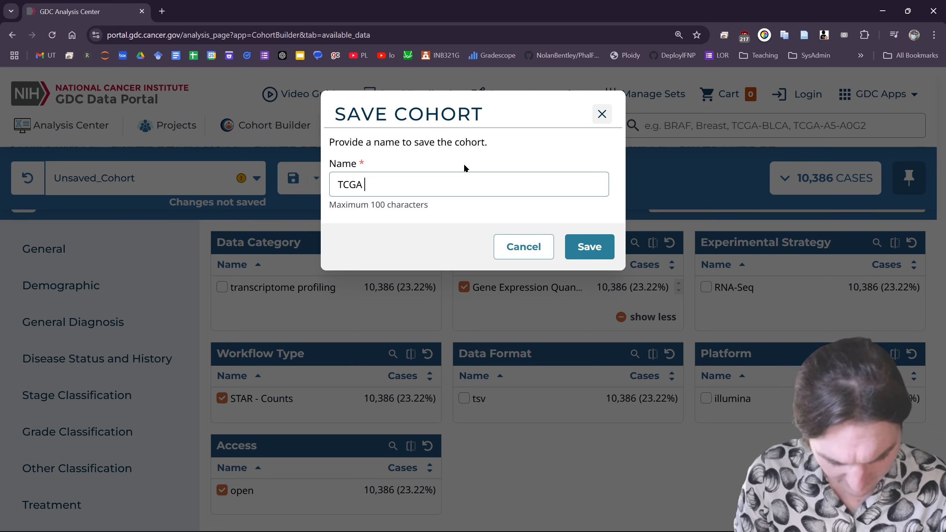
pyautogui.write('Open Cou')
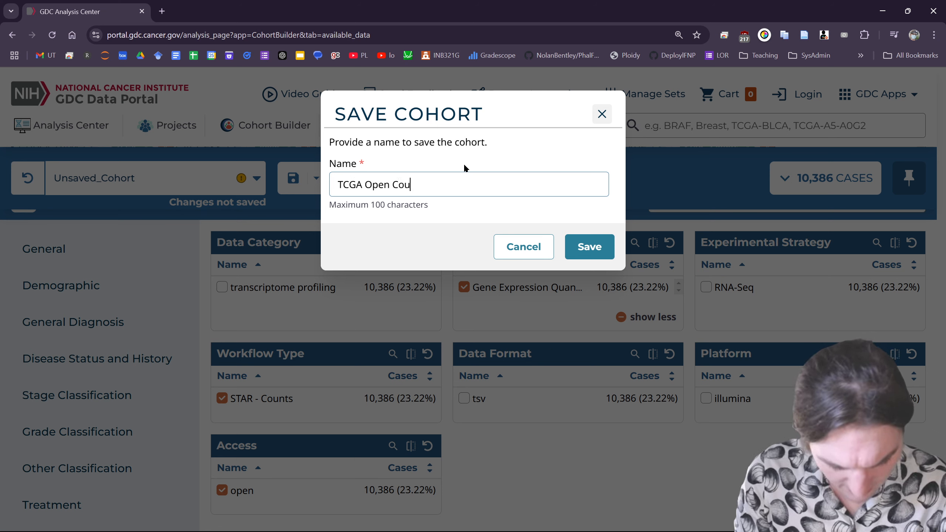
pyautogui.write('nts')
pyautogui.click(586, 257)
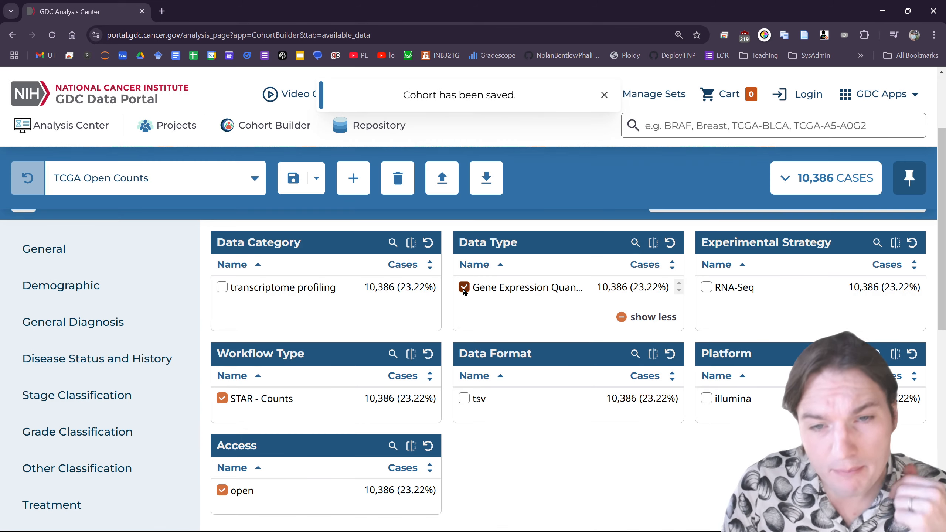
# Replace the gene expression and STAR - Counts filters with the Masked Somatic Mutation data type.
pyautogui.click(464, 288)
pyautogui.scroll(-1, 667, 314)
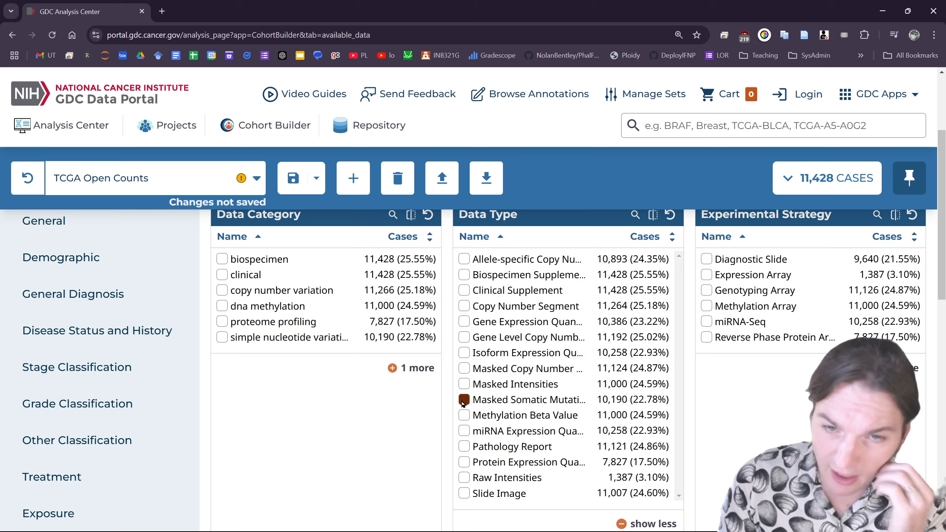
pyautogui.click(464, 400)
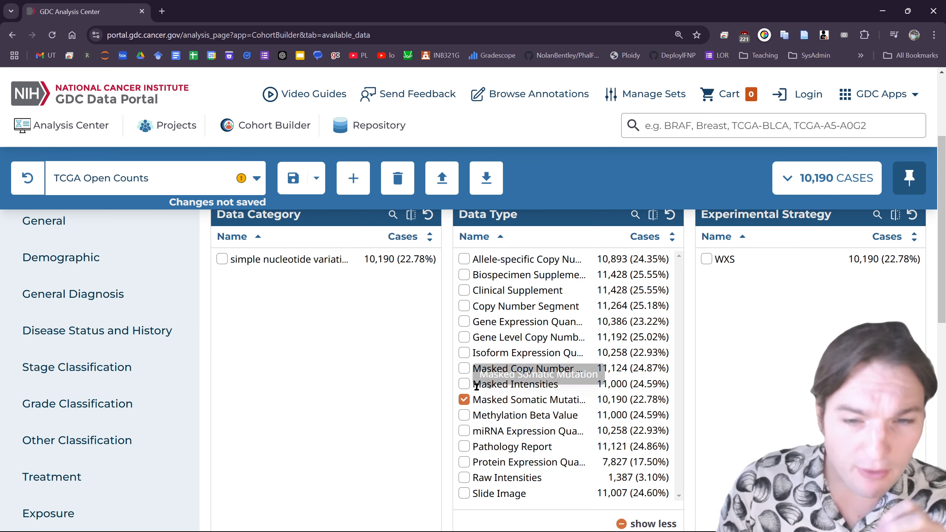
pyautogui.scroll(-1, 484, 382)
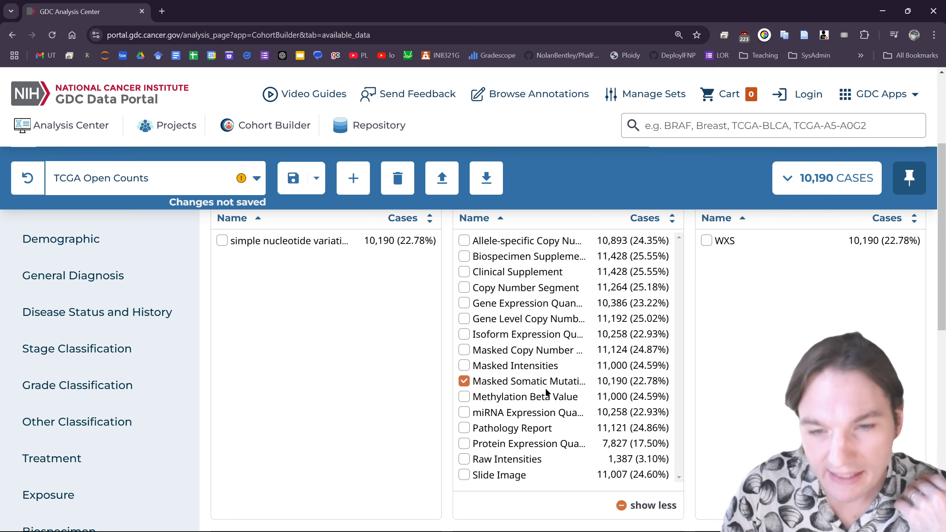
pyautogui.scroll(-5, 555, 394)
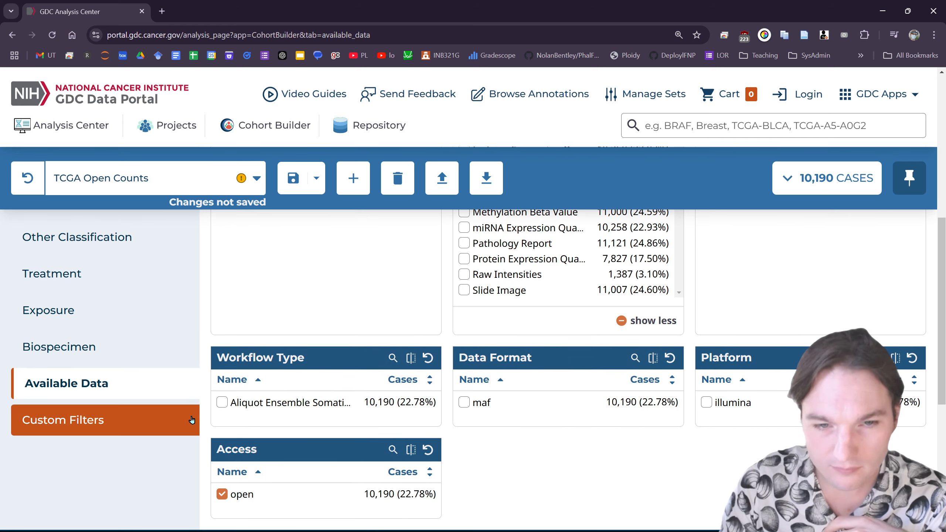
# Save the current filters as a new cohort named "TCGA Open SSMs".
pyautogui.scroll(8, 497, 407)
pyautogui.click(317, 179)
pyautogui.click(313, 235)
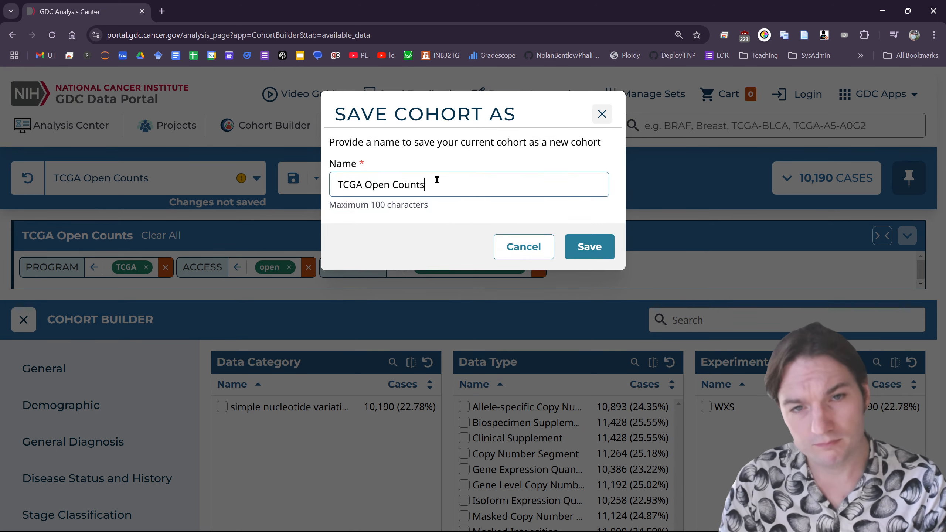
pyautogui.click(420, 182)
pyautogui.doubleClick(420, 182)
pyautogui.write('SS')
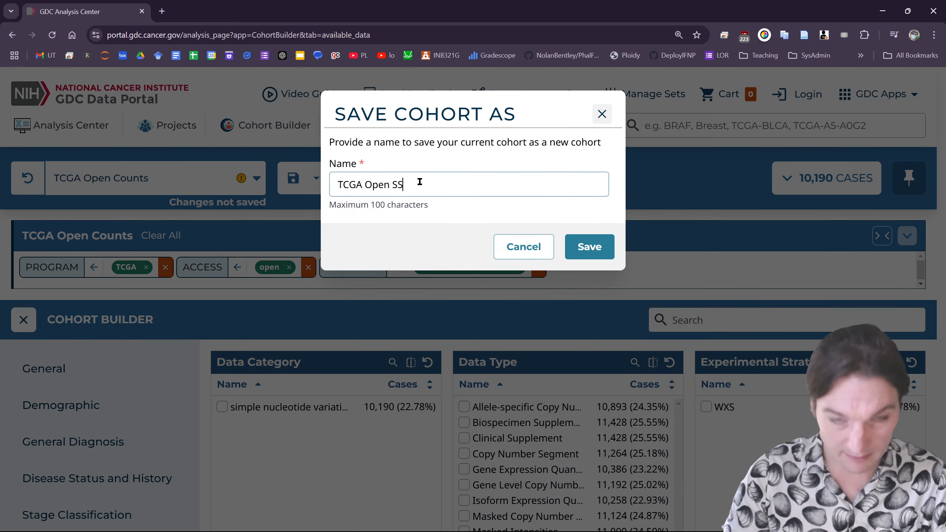
pyautogui.write('Ms')
pyautogui.click(601, 250)
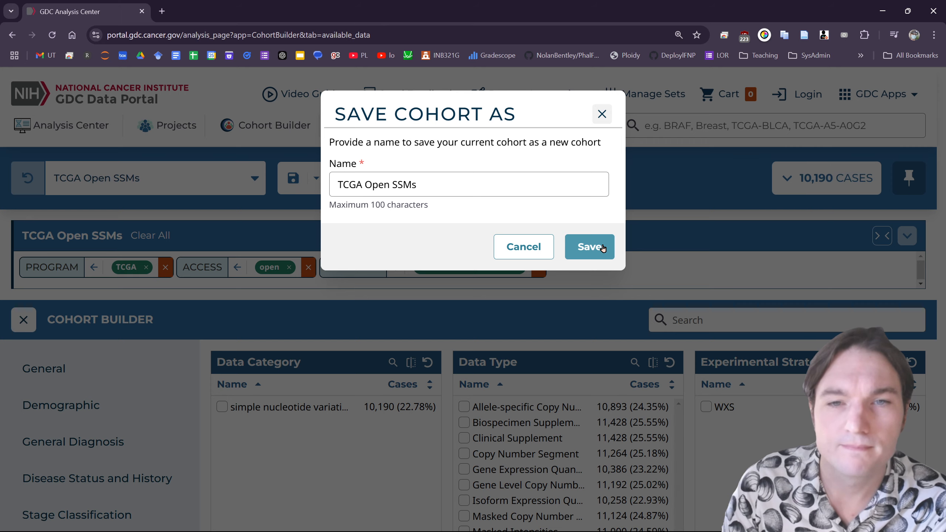
pyautogui.click(596, 248)
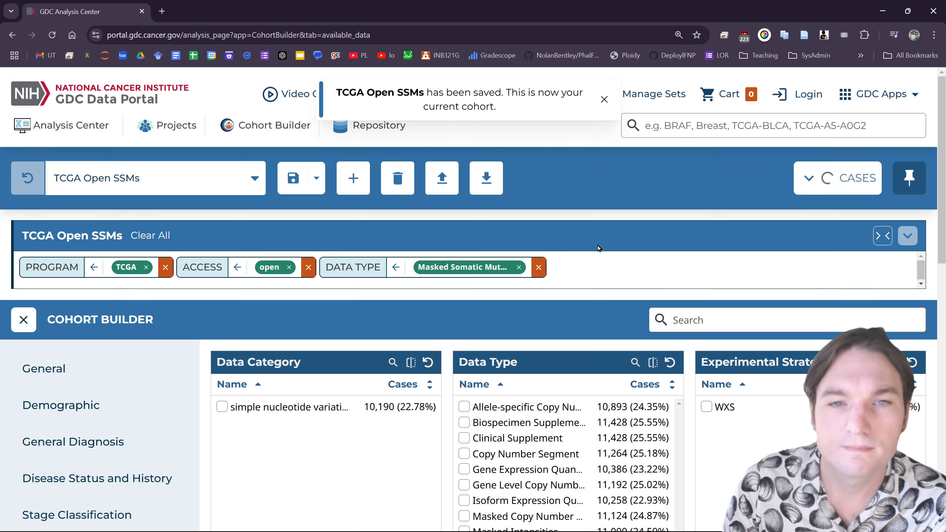
# Replace the Masked Somatic Mutation data type filter with Gene Level Copy Number.
pyautogui.scroll(-3, 598, 261)
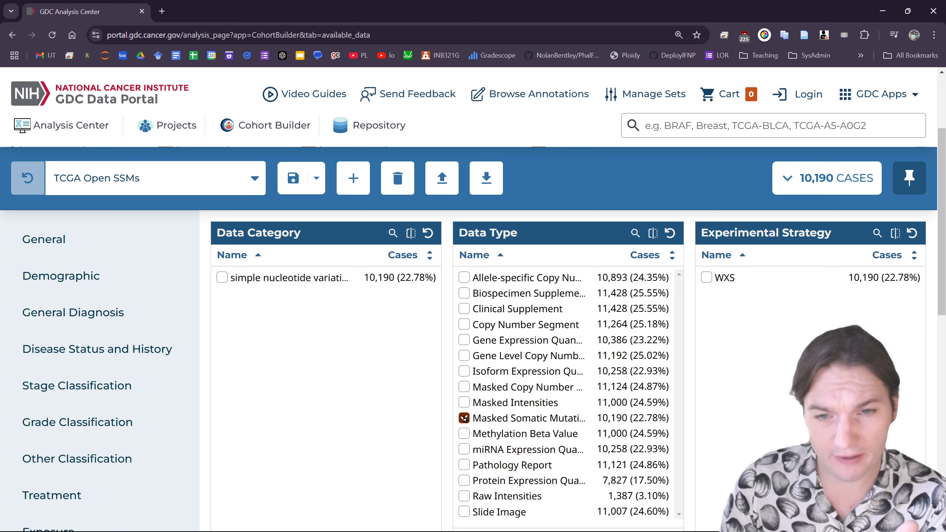
pyautogui.click(465, 418)
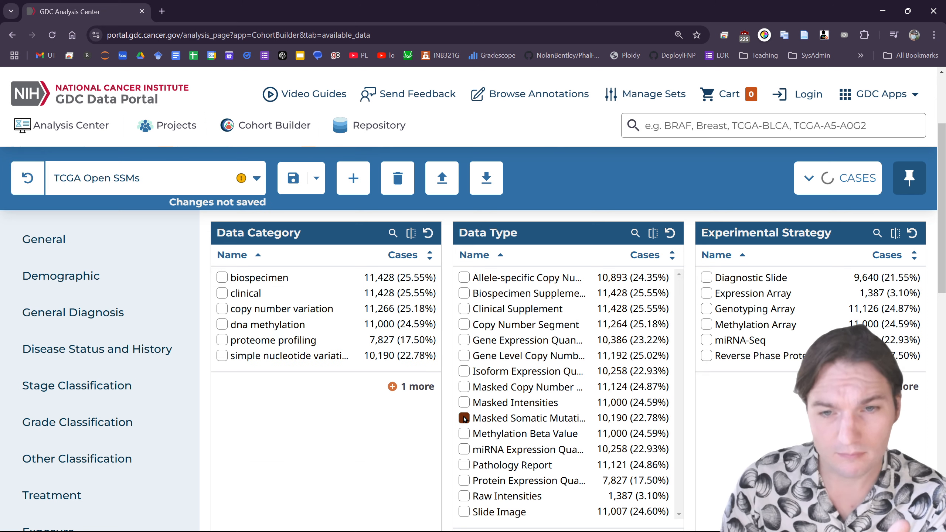
pyautogui.click(464, 356)
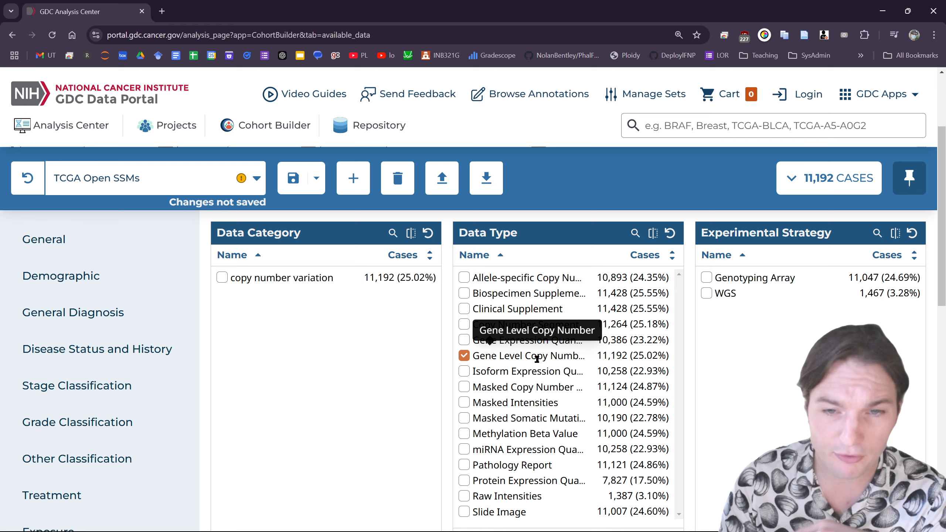
pyautogui.scroll(-5, 498, 401)
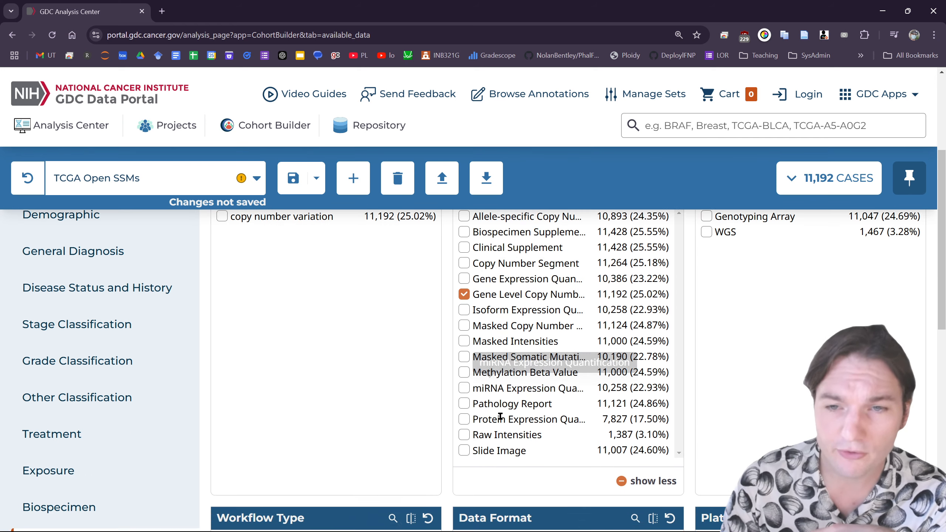
pyautogui.scroll(-2, 498, 400)
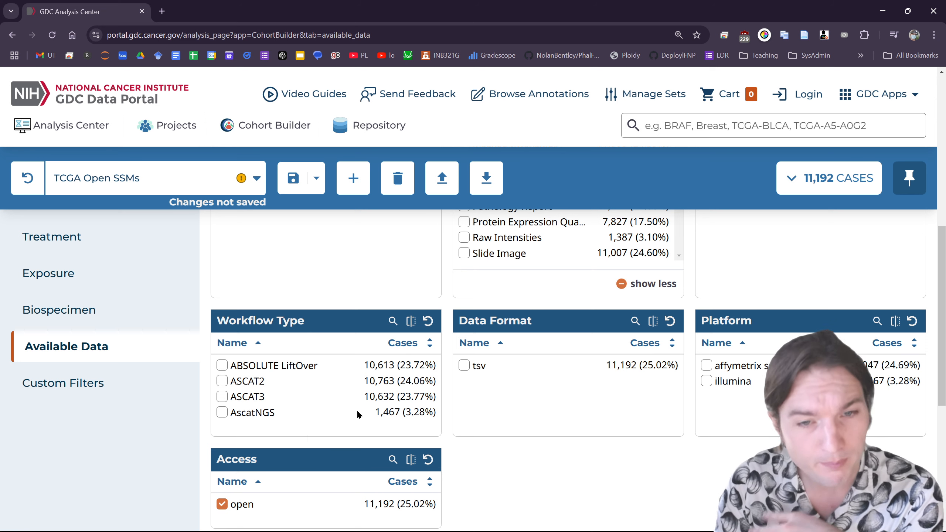
# Save the copy number selection as a new cohort named "TCGA Open CNVs".
pyautogui.scroll(8, 182, 428)
pyautogui.click(316, 178)
pyautogui.click(306, 219)
pyautogui.write('TCGA Open CNVs')
pyautogui.click(579, 253)
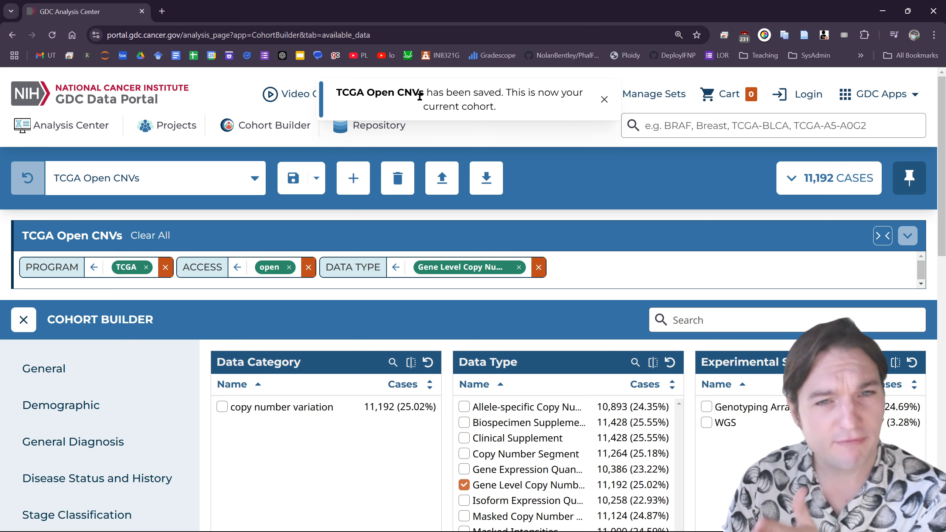
# Close the Cohort Builder and open the Set Operations analysis tool.
pyautogui.click(24, 320)
pyautogui.scroll(-4, 473, 357)
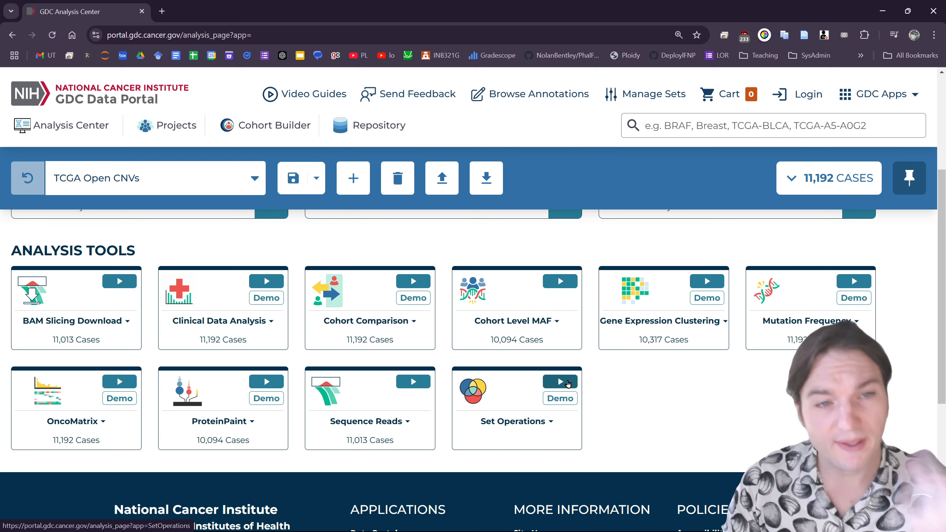
pyautogui.click(567, 384)
pyautogui.scroll(-5, 201, 413)
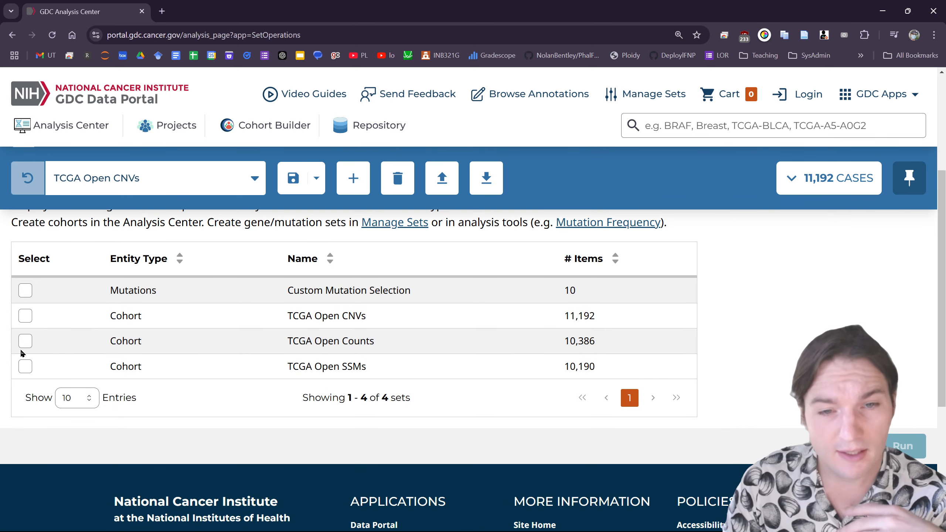
# Run the set operation on the TCGA Open CNVs, TCGA Open Counts and TCGA Open SSMs cohorts.
pyautogui.click(26, 316)
pyautogui.click(25, 341)
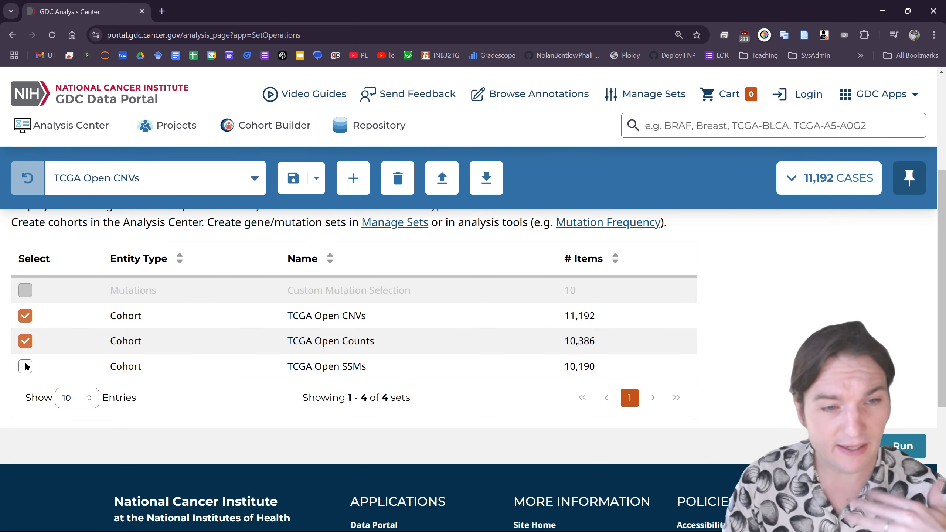
pyautogui.click(25, 366)
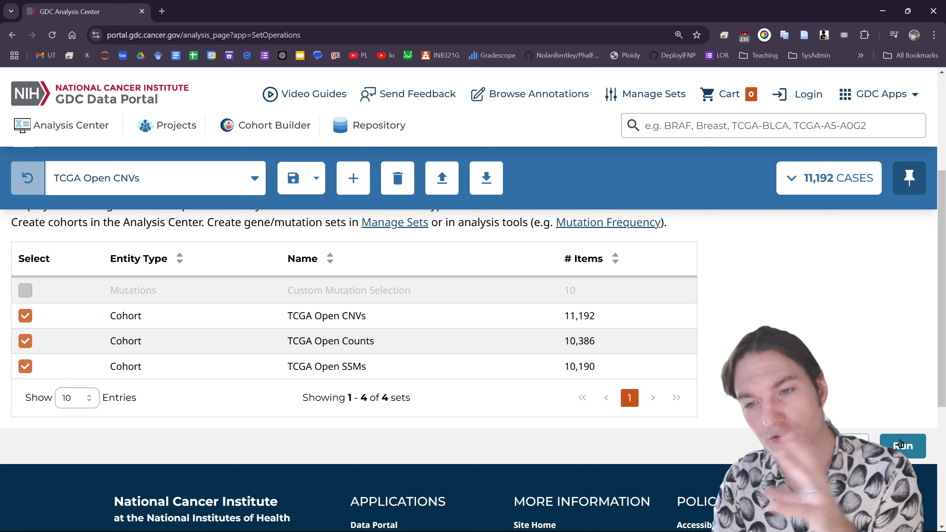
pyautogui.click(901, 444)
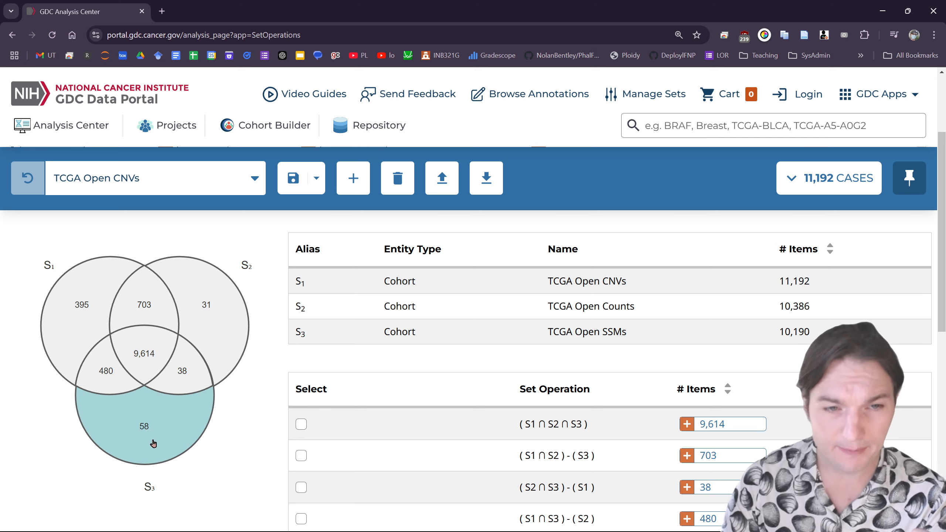
# Save the intersection of all three sets as a new cohort named "TCGA Open CNVs Counts SSMs".
pyautogui.click(147, 370)
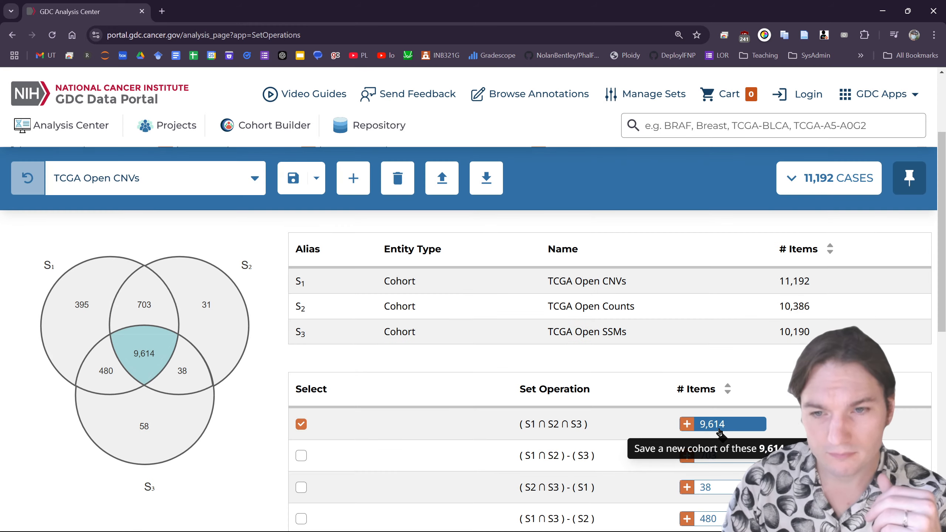
pyautogui.click(704, 425)
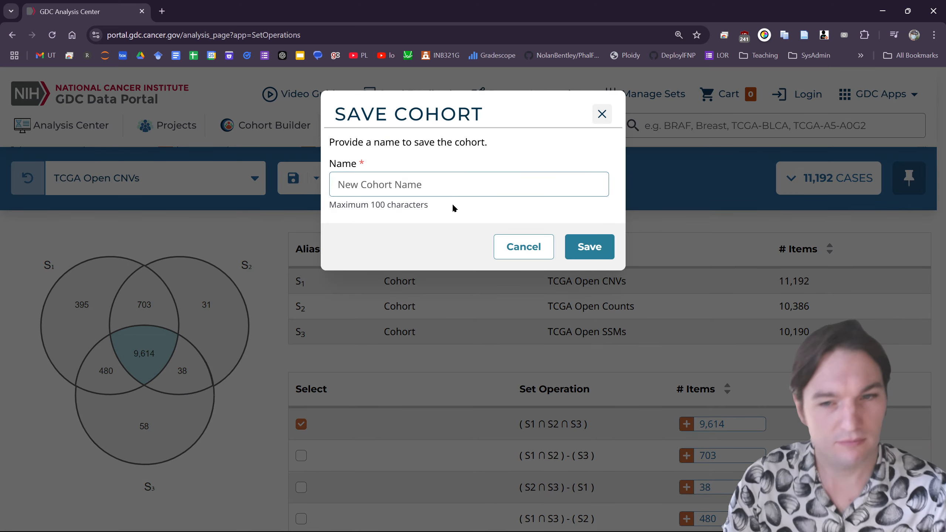
pyautogui.write('TCGA Open CNVs Counts SSMs')
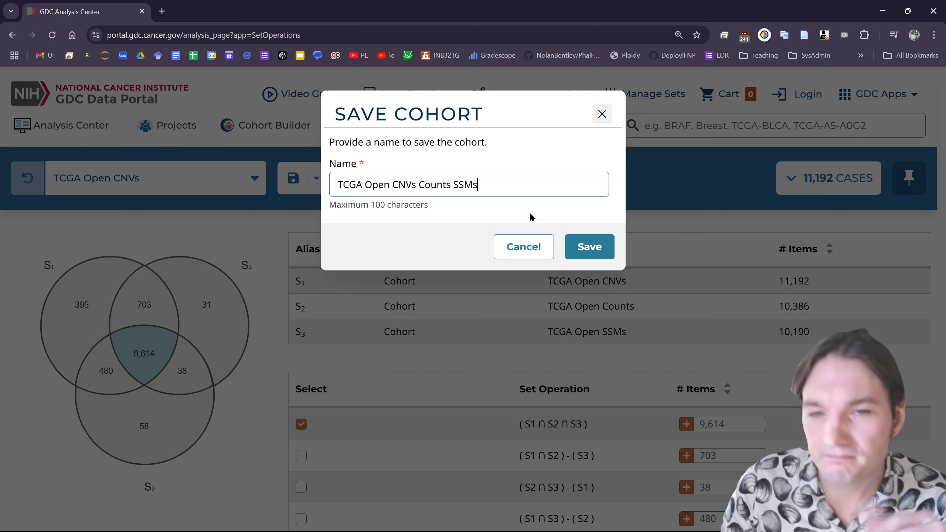
pyautogui.click(583, 248)
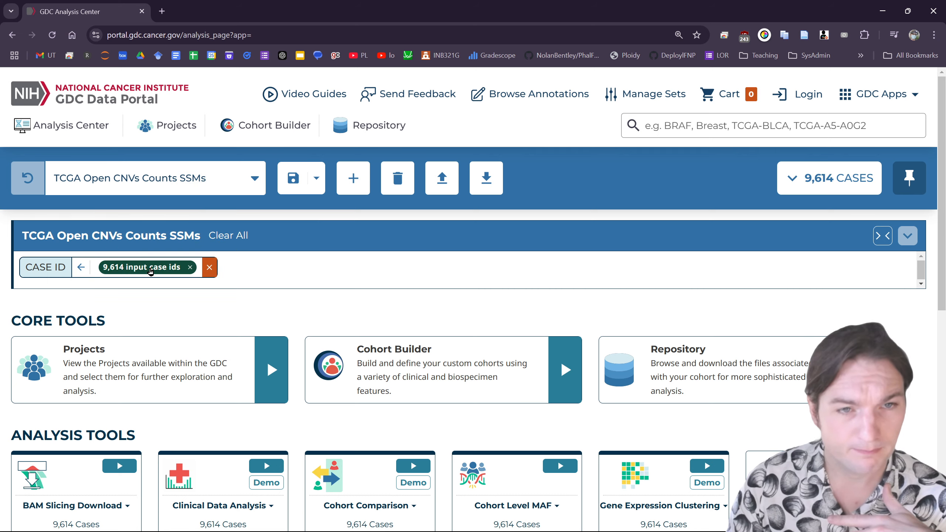
# Open the Mutation Frequency tool for the TCGA Open CNVs Counts SSMs cohort.
pyautogui.scroll(-5, 429, 295)
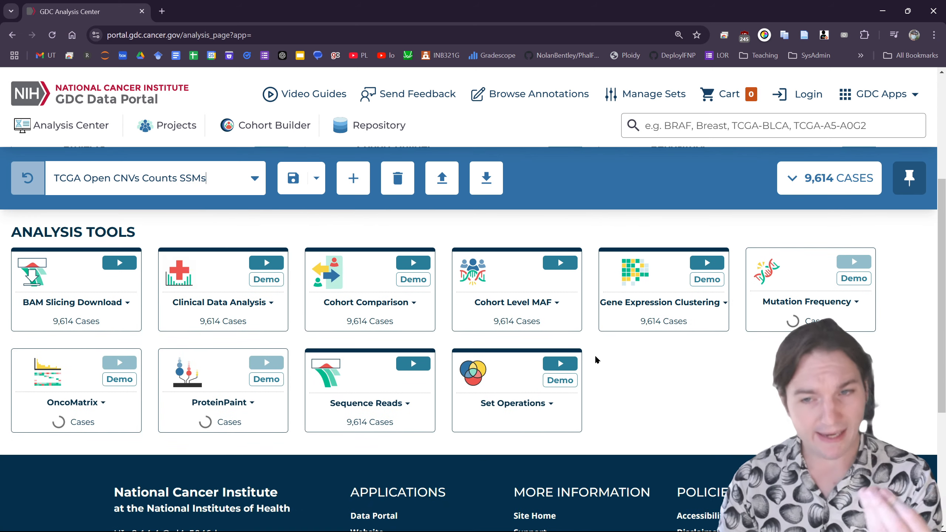
pyautogui.click(843, 263)
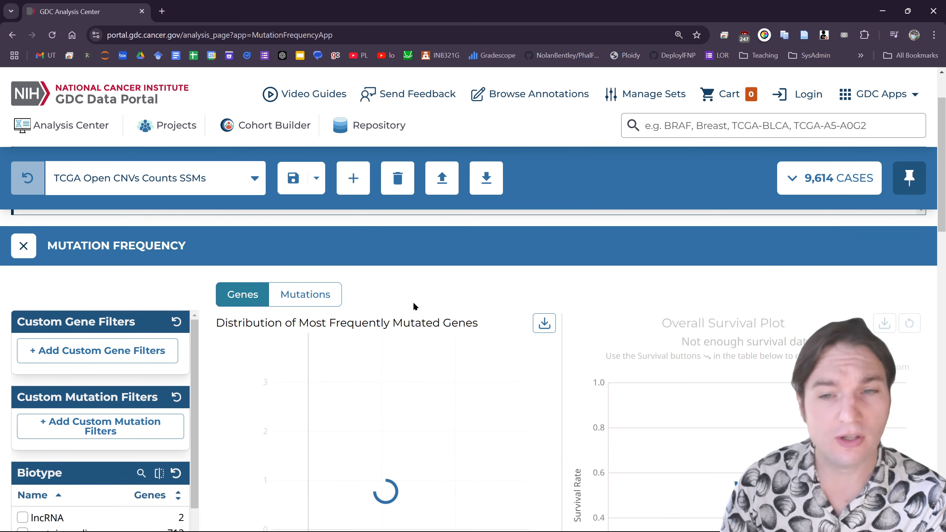
# Switch to the mutation-level results and examine the overall survival plot for the BRAF V640E missense mutation.
pyautogui.click(322, 295)
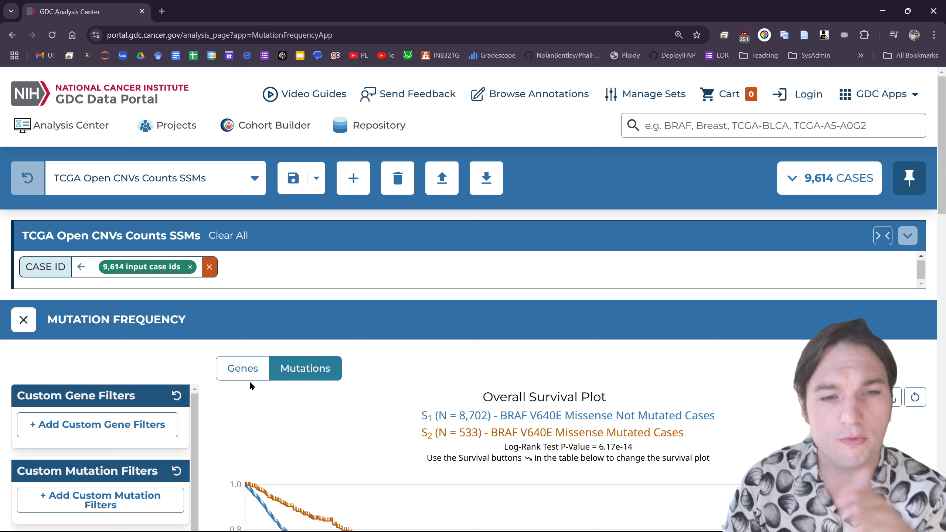
pyautogui.click(249, 371)
pyautogui.click(280, 367)
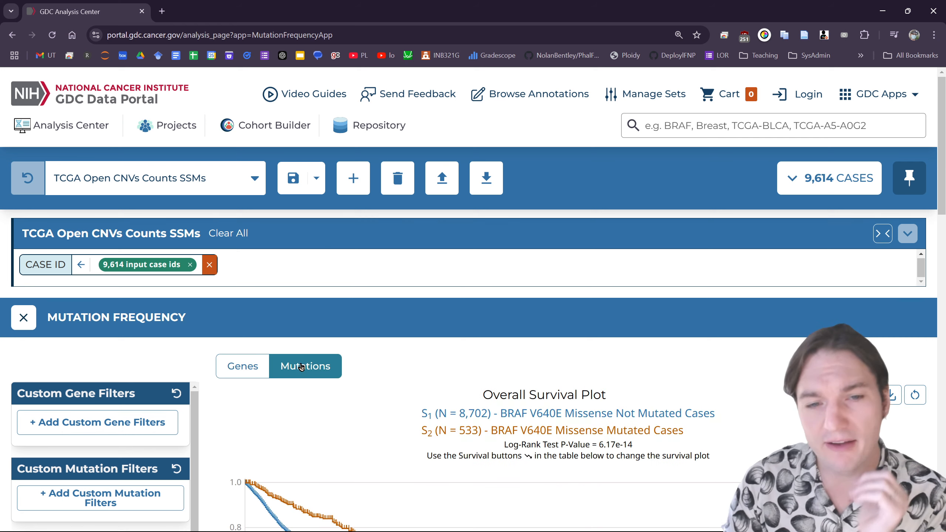
pyautogui.scroll(-4, 248, 367)
pyautogui.scroll(-4, 248, 367)
pyautogui.scroll(7, 272, 336)
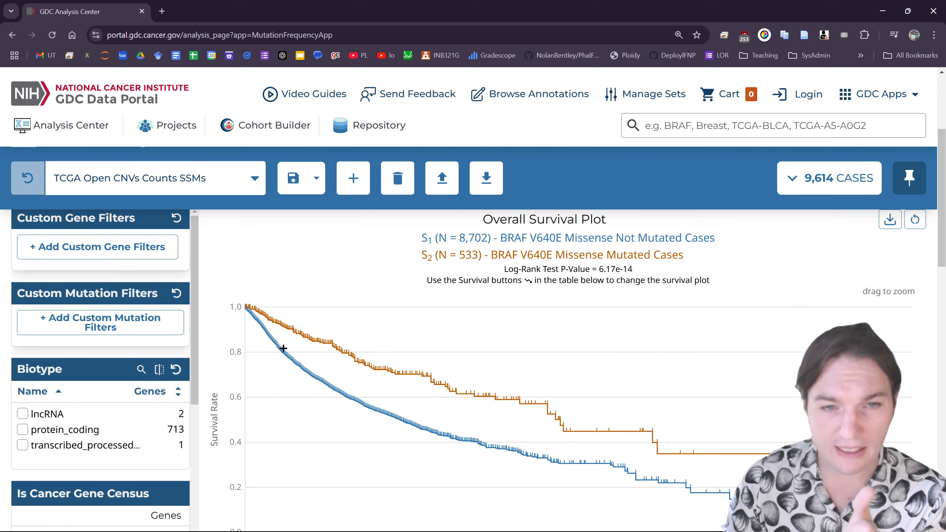
# Return to the gene-level results and inspect the TP53 bar in the distribution of most frequently mutated genes.
pyautogui.click(245, 350)
pyautogui.scroll(-5, 329, 408)
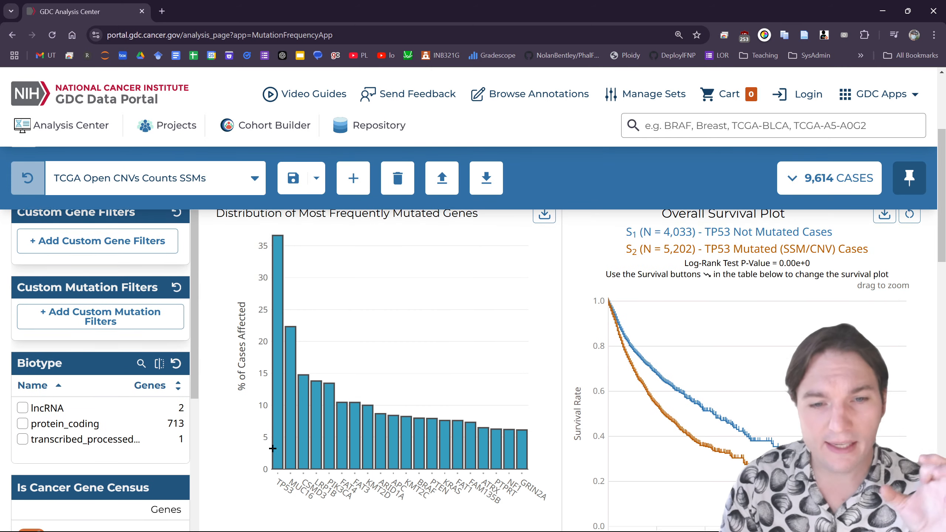
pyautogui.scroll(2, 276, 399)
pyautogui.moveTo(280, 419)
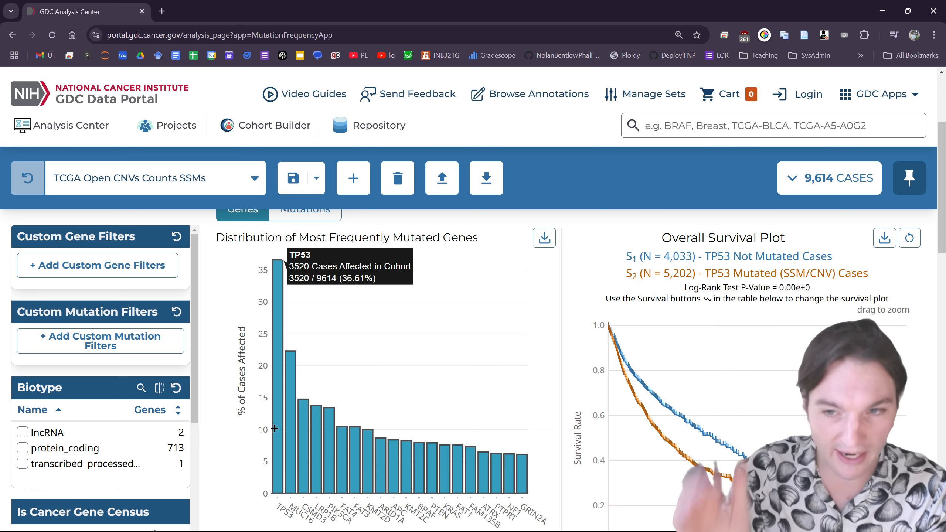
# Switch to the mutation-level results and examine the somatic mutations table, including affected cases in the cohort and across the GDC.
pyautogui.click(305, 214)
pyautogui.scroll(2, 301, 301)
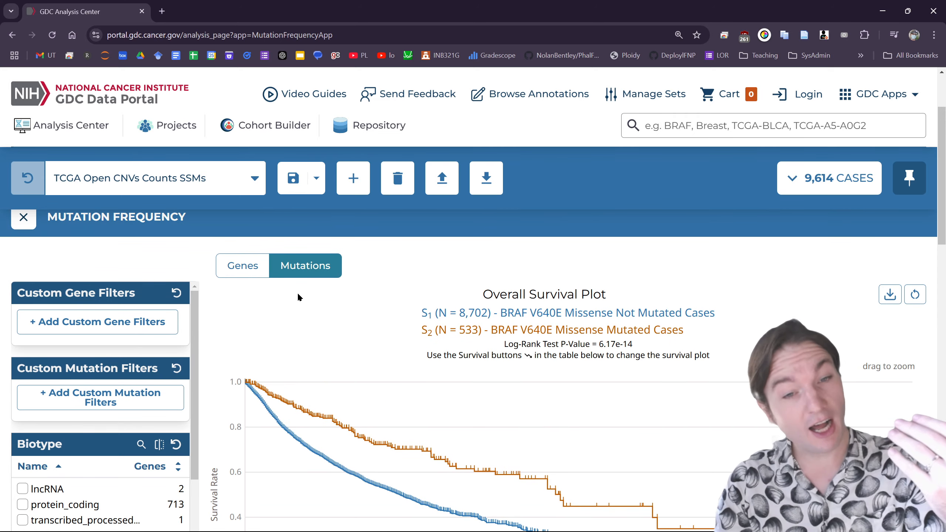
pyautogui.scroll(-10, 270, 308)
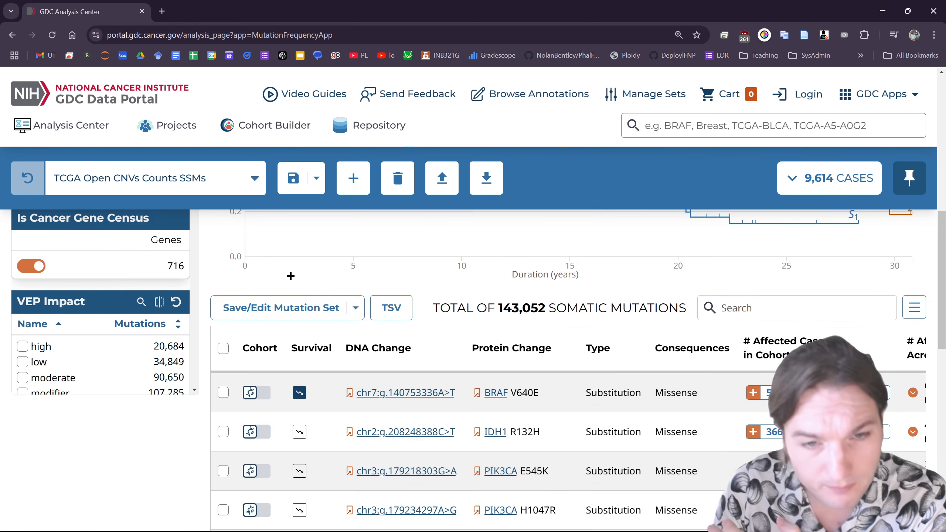
pyautogui.scroll(-1, 447, 297)
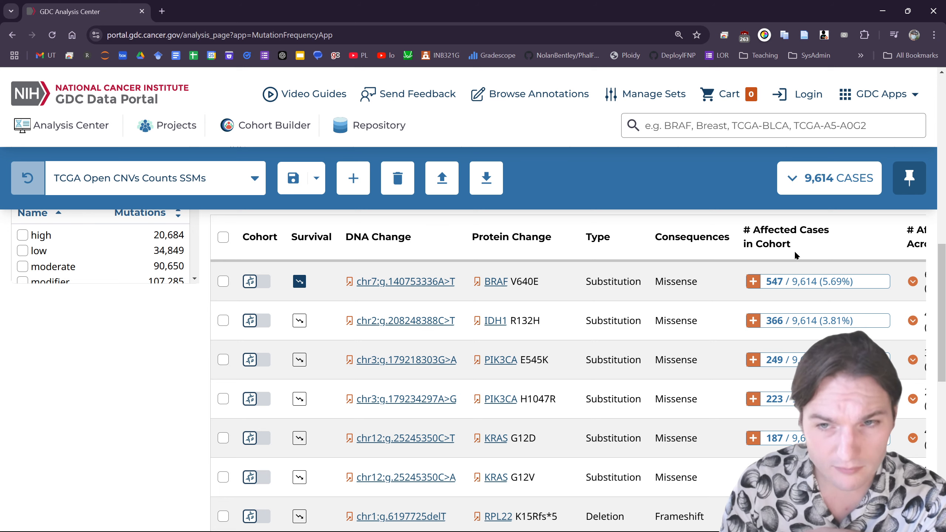
pyautogui.hscroll(4, 765, 292)
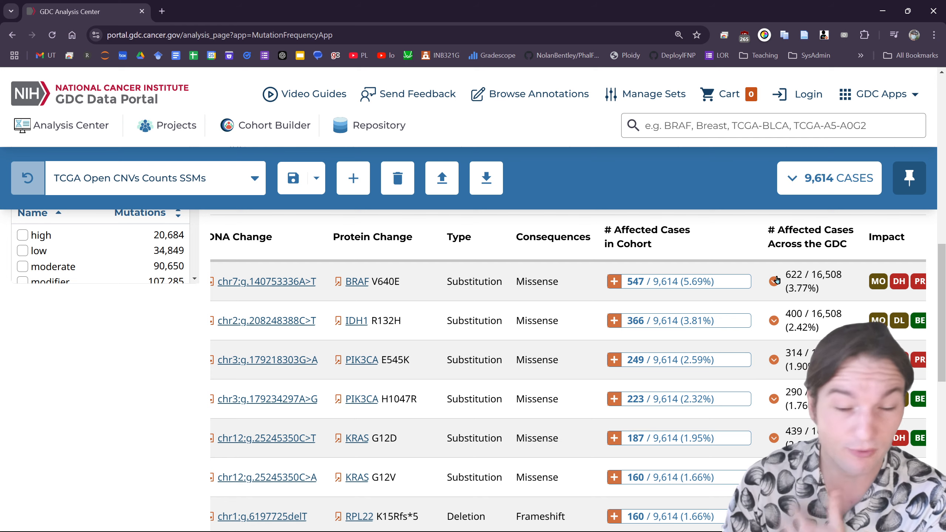
# Expand the BRAF V640E affected cases across the GDC, check the TCGA-THCA share, and collapse the breakdown.
pyautogui.click(775, 281)
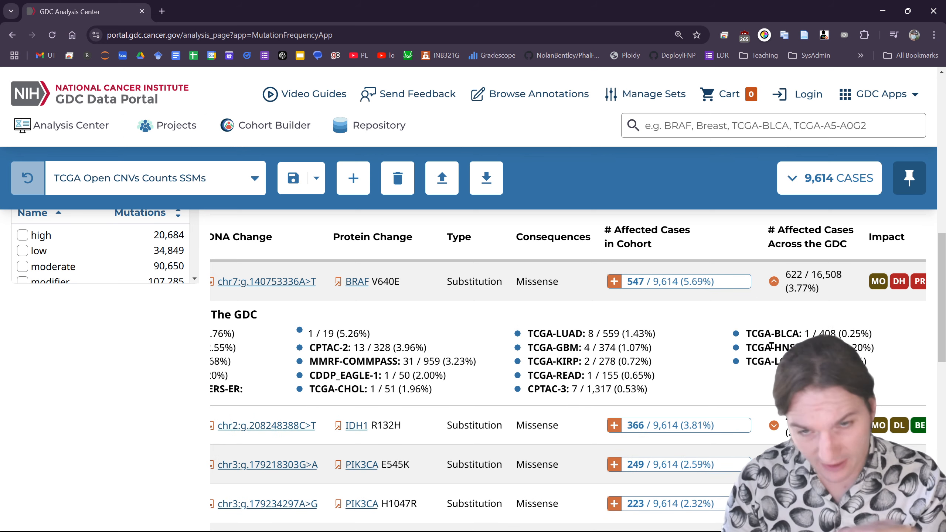
pyautogui.hscroll(-4, 648, 348)
pyautogui.hscroll(1, 648, 349)
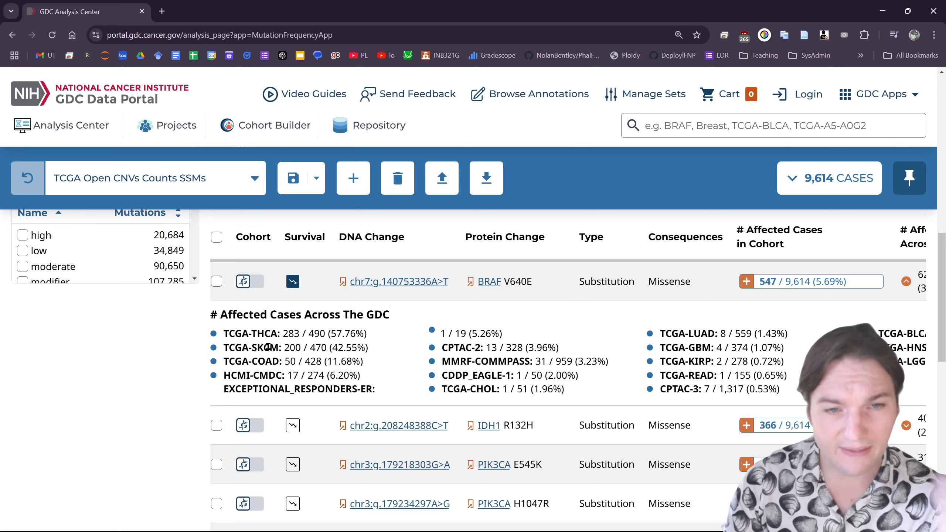
pyautogui.moveTo(281, 333); pyautogui.dragTo(223, 338)
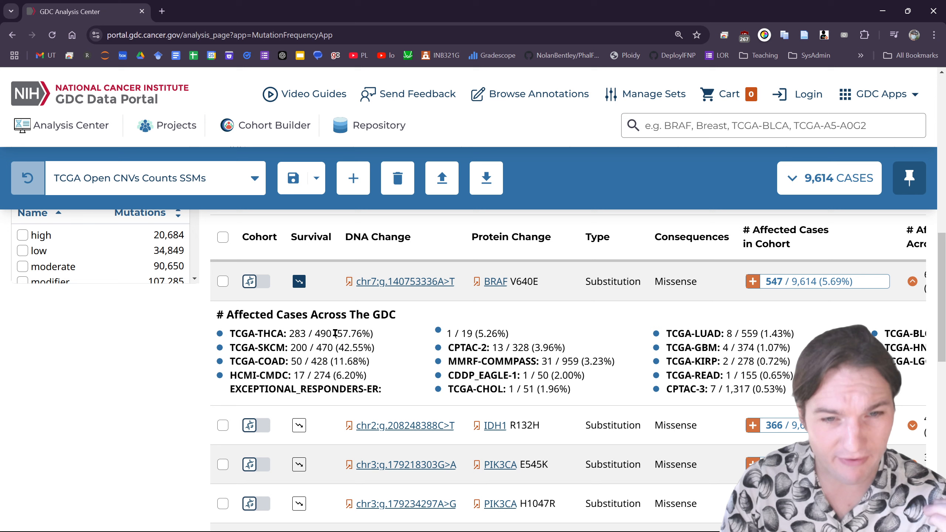
pyautogui.moveTo(334, 334); pyautogui.dragTo(374, 335)
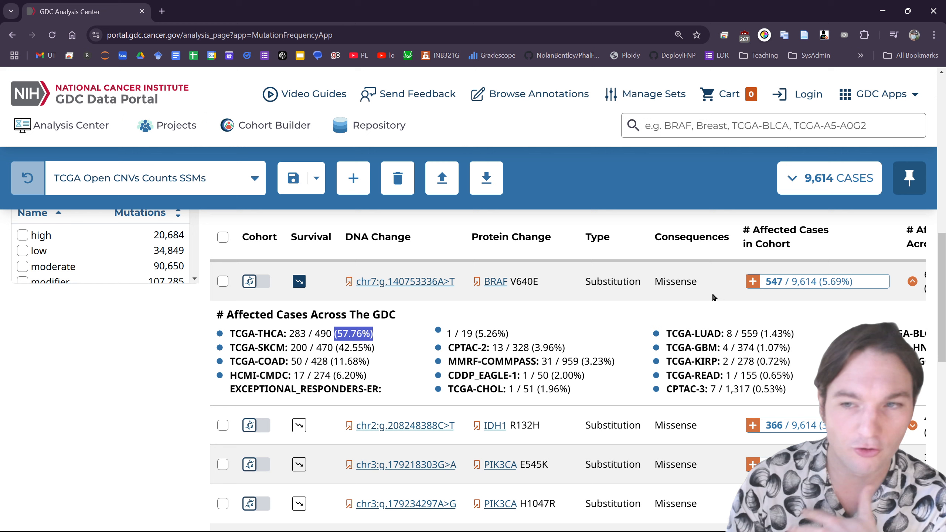
pyautogui.click(912, 282)
# Expand the KRAS G12D affected cases across the GDC and highlight the TCGA-PAAD project name.
pyautogui.scroll(-1, 609, 327)
pyautogui.scroll(-3, 609, 332)
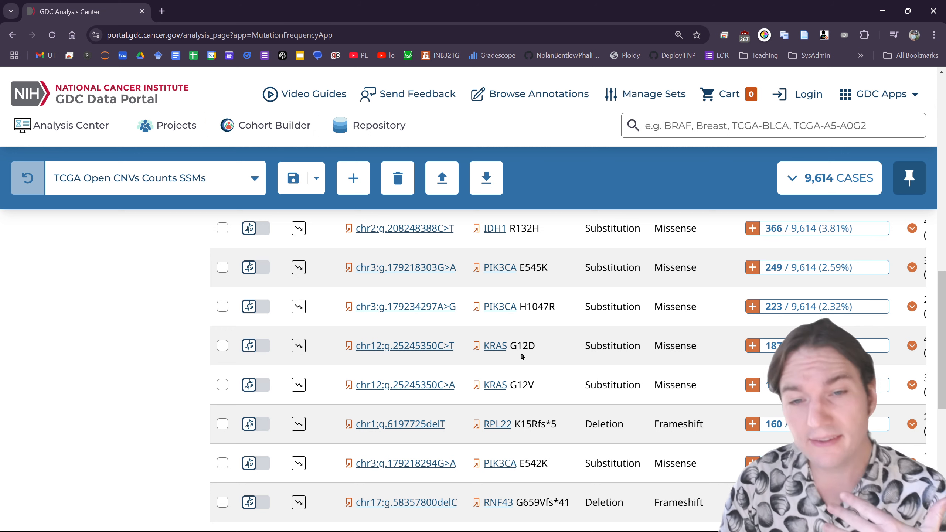
pyautogui.hscroll(2, 600, 337)
pyautogui.hscroll(1, 600, 337)
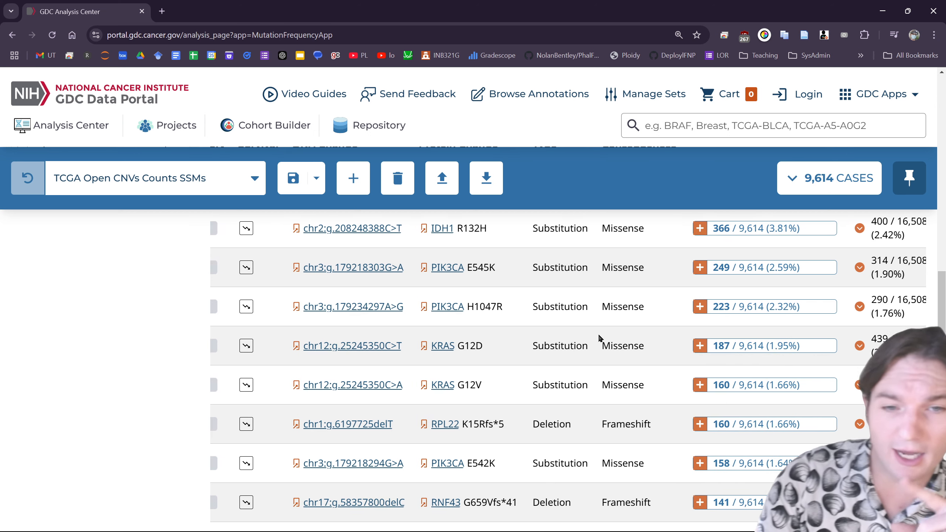
pyautogui.click(846, 346)
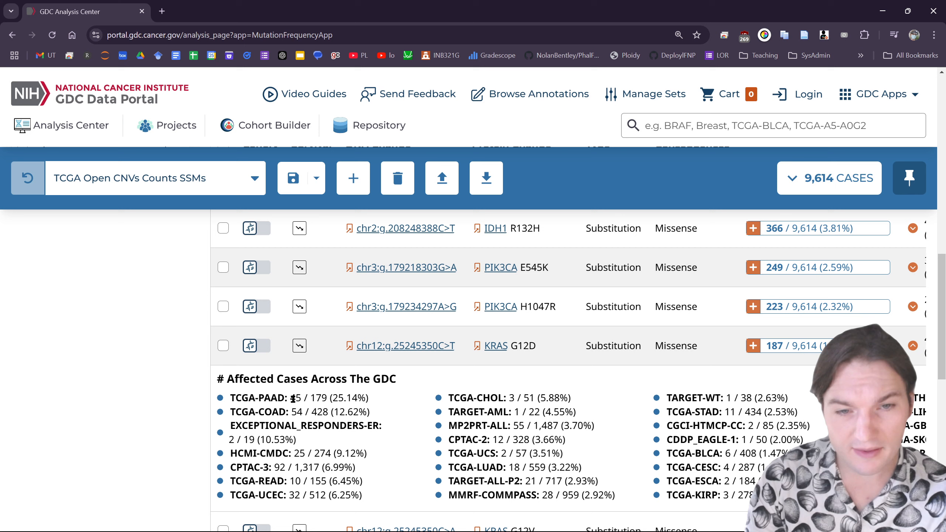
pyautogui.moveTo(285, 397); pyautogui.dragTo(221, 400)
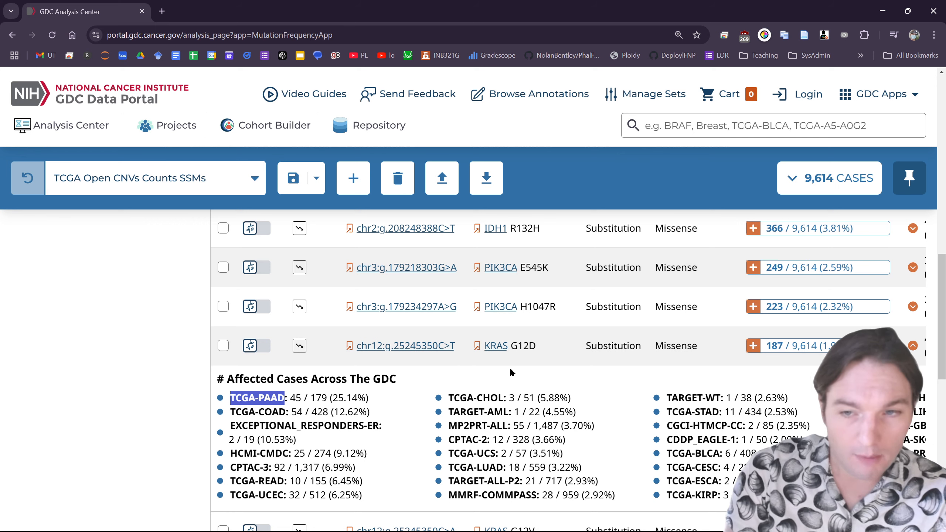
# Save the cohort's KRAS G12D affected cases as a new cohort named "Has specific KRAS Mutation" and dismiss the notification.
pyautogui.click(766, 346)
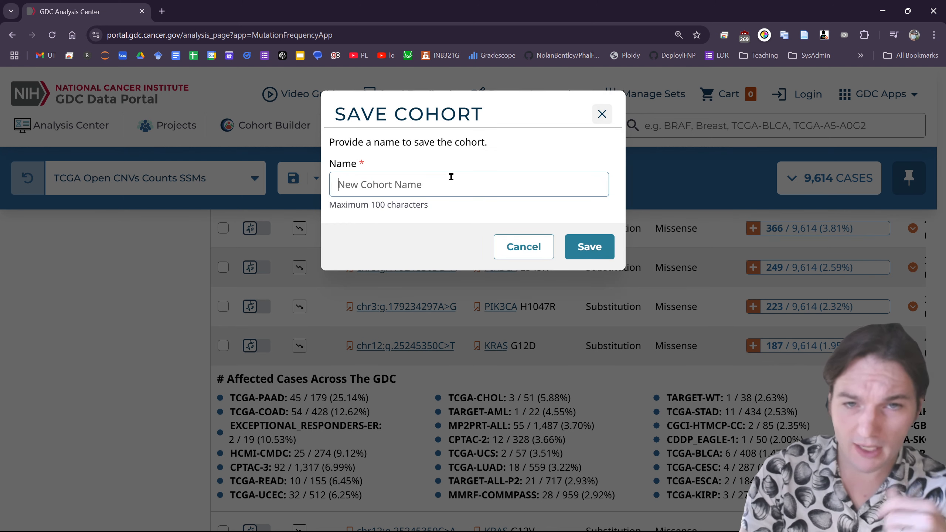
pyautogui.write('Has spe')
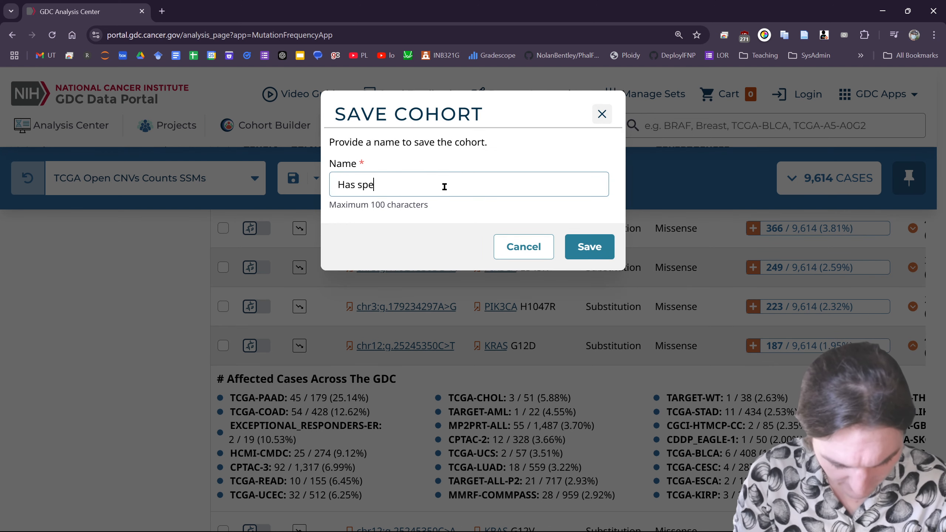
pyautogui.write('cific KRAS Mutation')
pyautogui.click(579, 244)
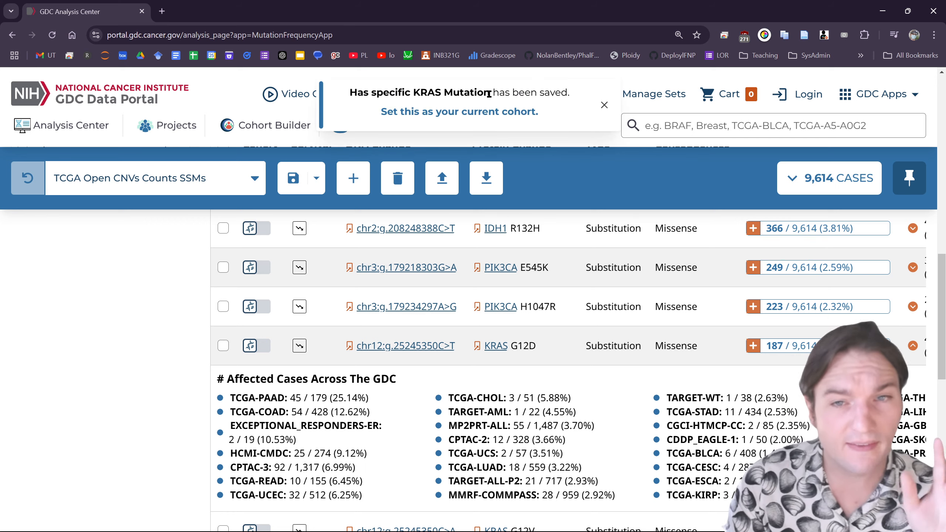
pyautogui.click(603, 107)
# Return to the gene-level results and apply a custom gene filter for KRAS.
pyautogui.scroll(10, 589, 208)
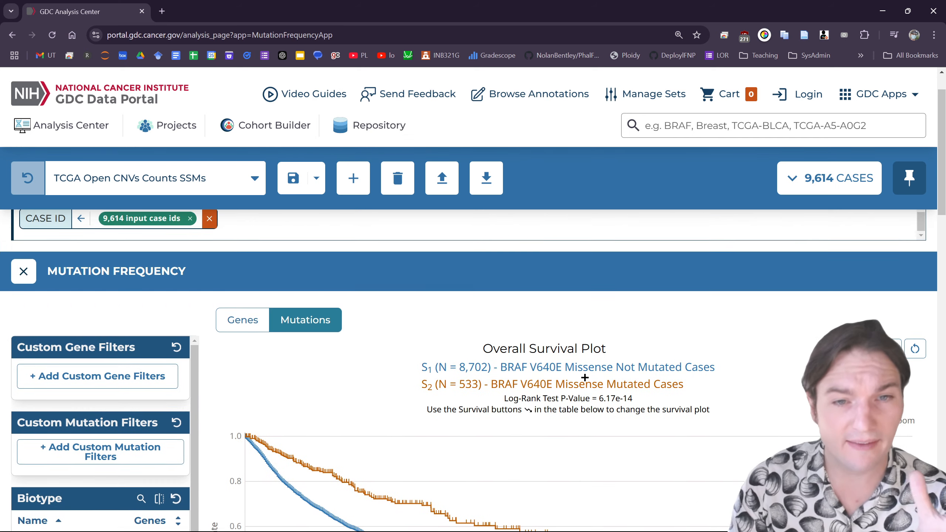
pyautogui.click(248, 289)
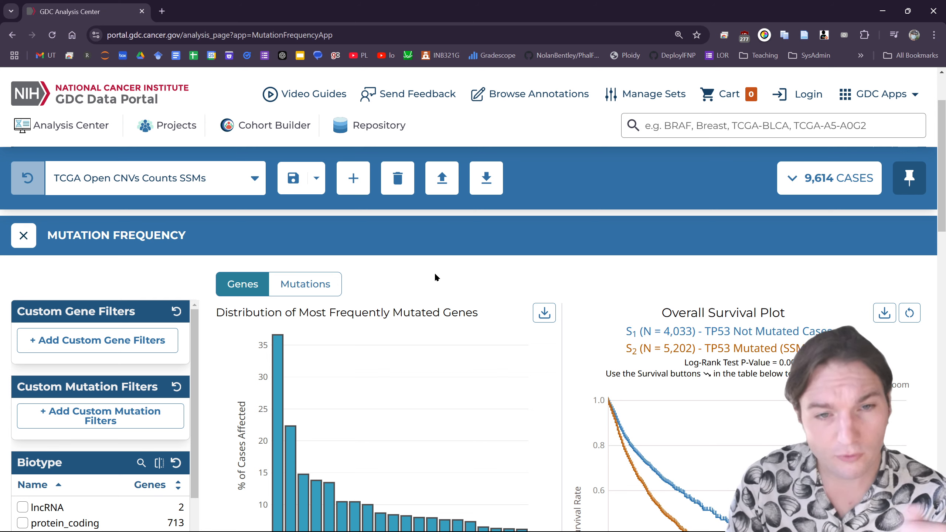
pyautogui.click(97, 340)
pyautogui.write('kras')
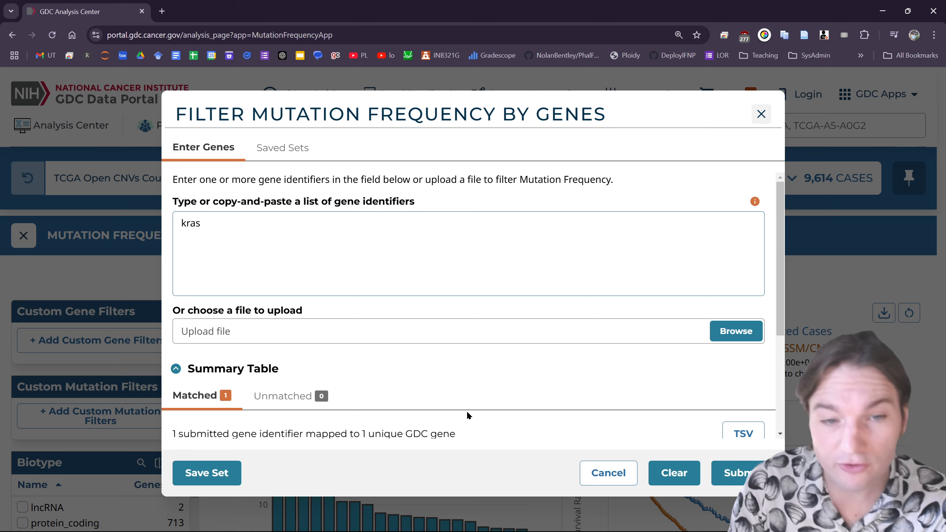
pyautogui.scroll(-5, 495, 418)
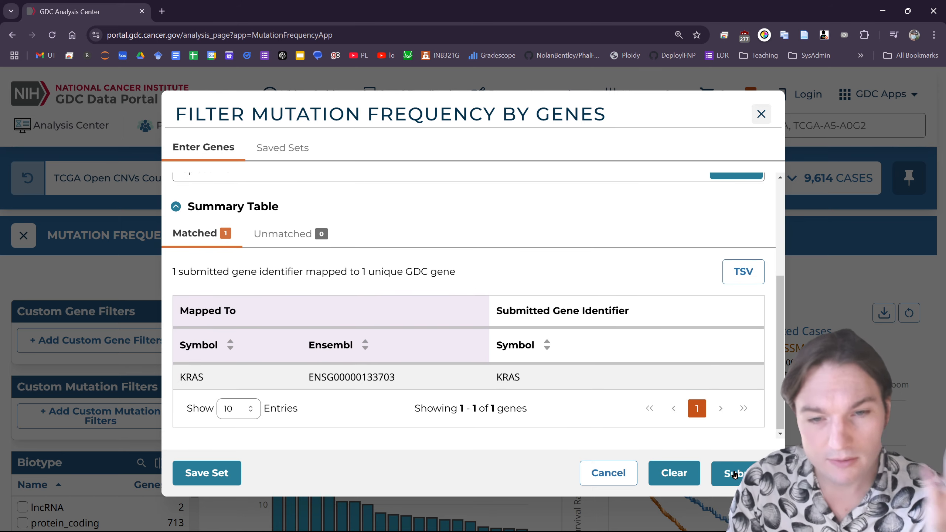
pyautogui.click(731, 472)
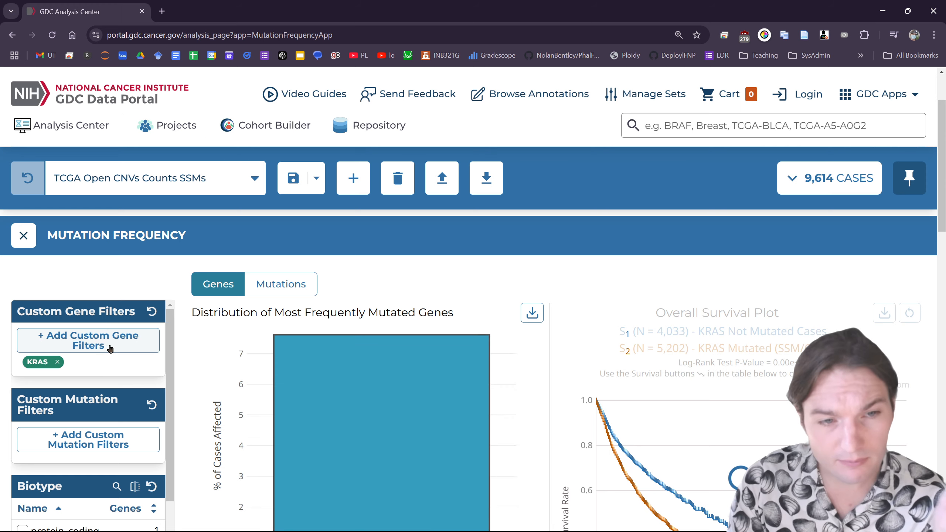
# Examine the KRAS row in the gene table and expand its SSM affected cases across the GDC by project.
pyautogui.scroll(-12, 525, 304)
pyautogui.scroll(2, 680, 302)
pyautogui.scroll(4, 680, 302)
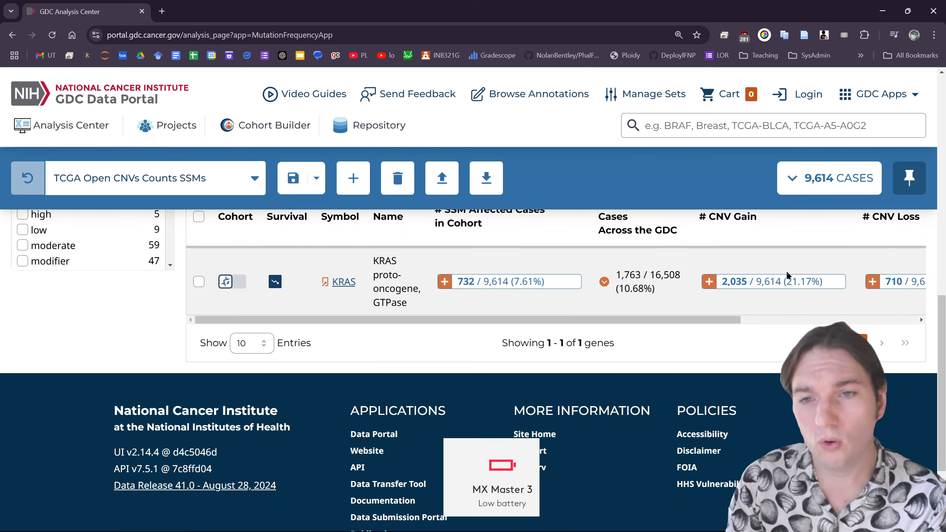
pyautogui.scroll(-1, 383, 292)
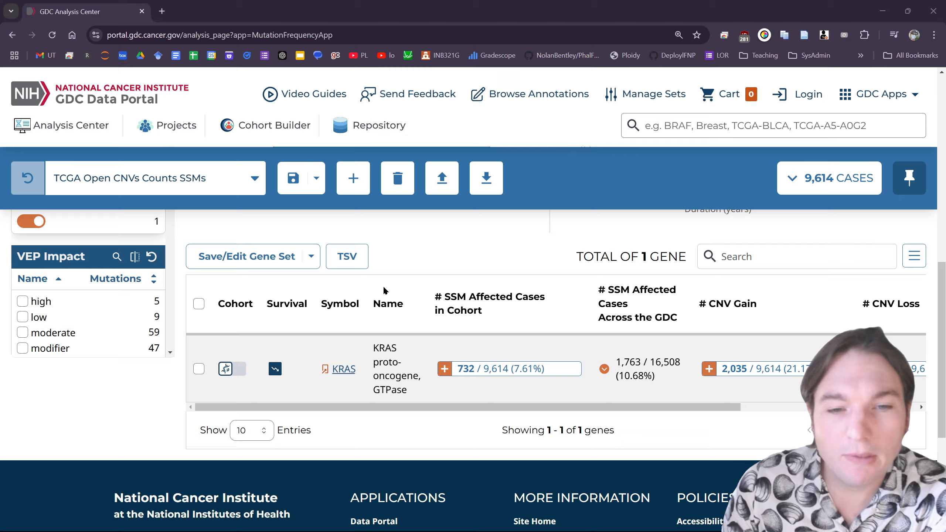
pyautogui.scroll(10, 445, 309)
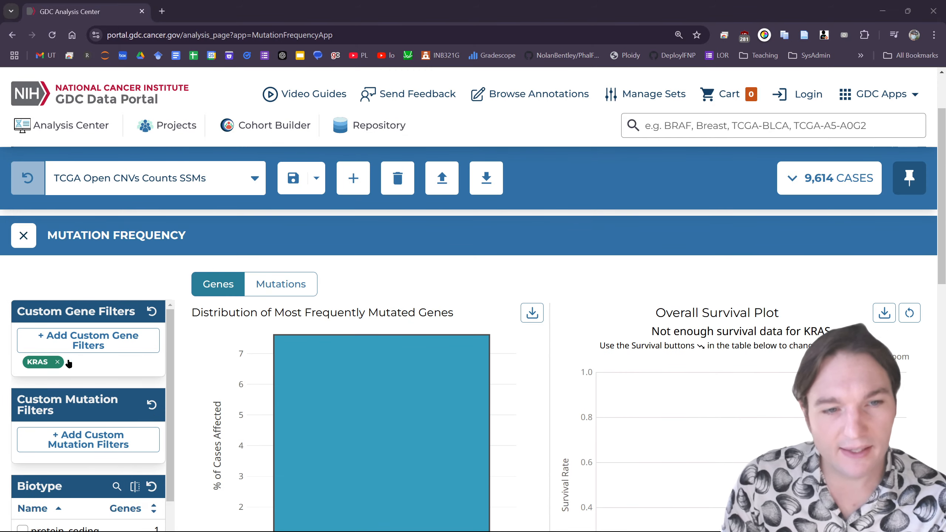
pyautogui.scroll(-10, 687, 317)
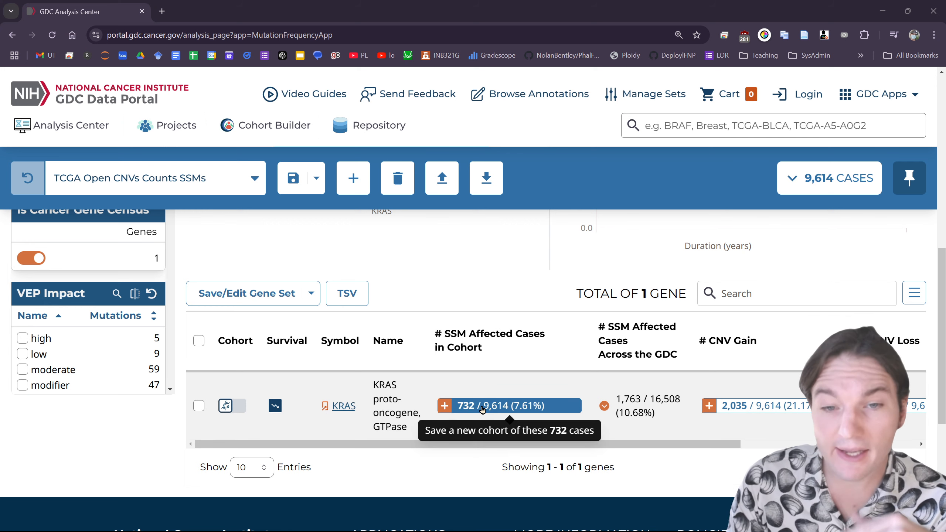
pyautogui.moveTo(537, 448); pyautogui.dragTo(580, 446)
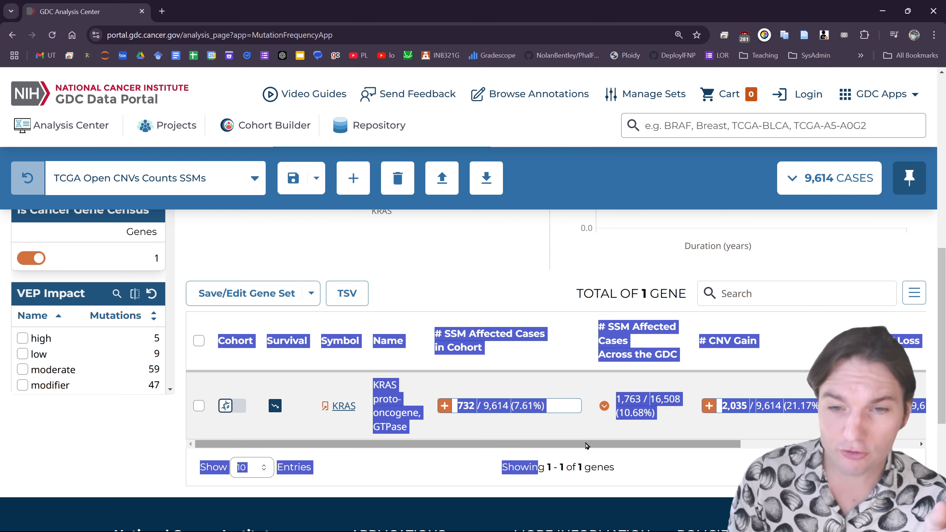
pyautogui.click(604, 405)
pyautogui.scroll(2, 488, 372)
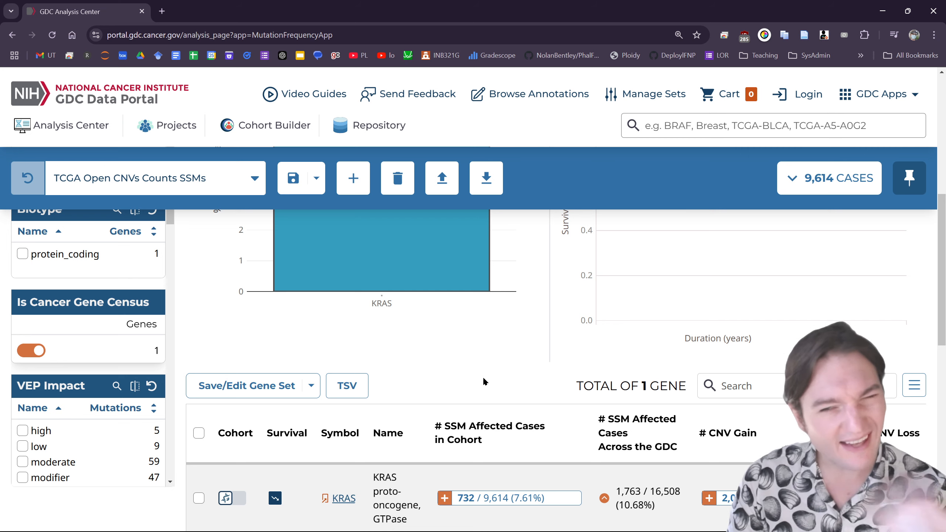
pyautogui.scroll(-5, 469, 368)
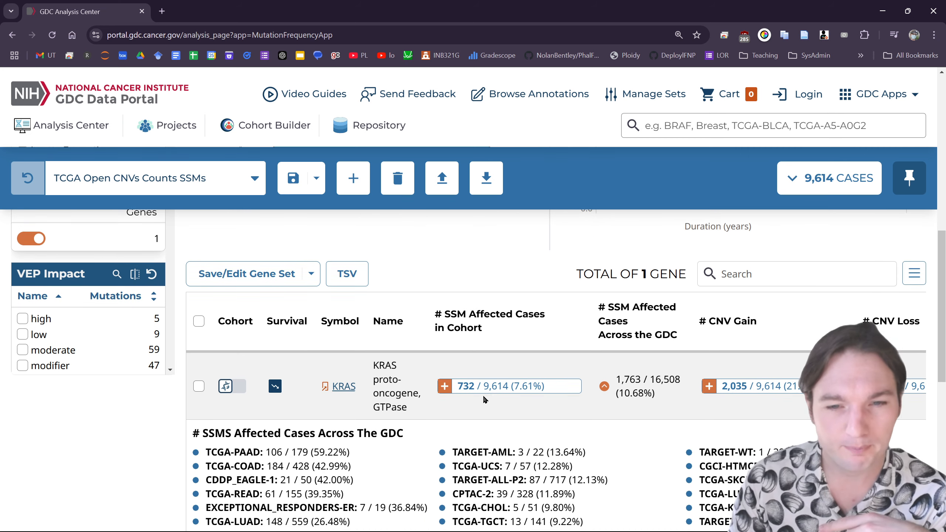
# Save the KRAS SSM affected cases in the cohort as a new cohort named "KRAS SSM".
pyautogui.click(500, 332)
pyautogui.write('KRAS SSM')
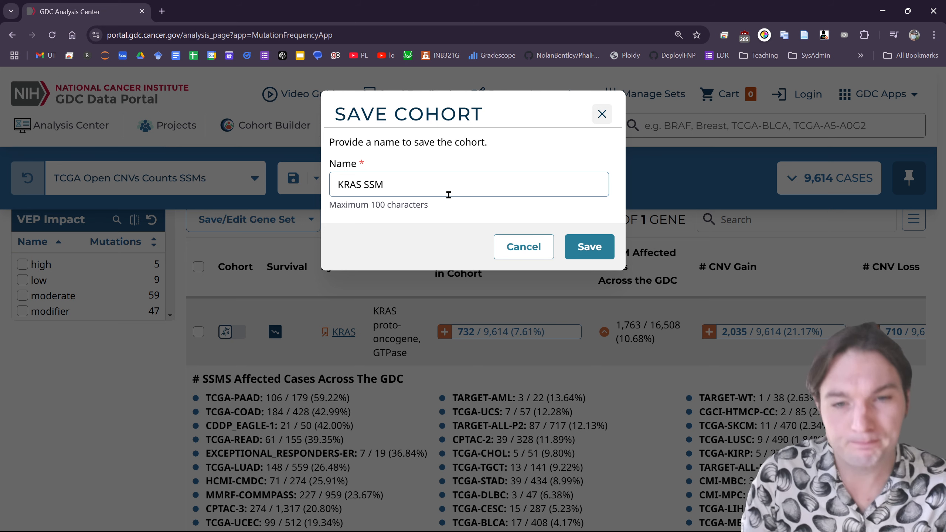
pyautogui.click(589, 258)
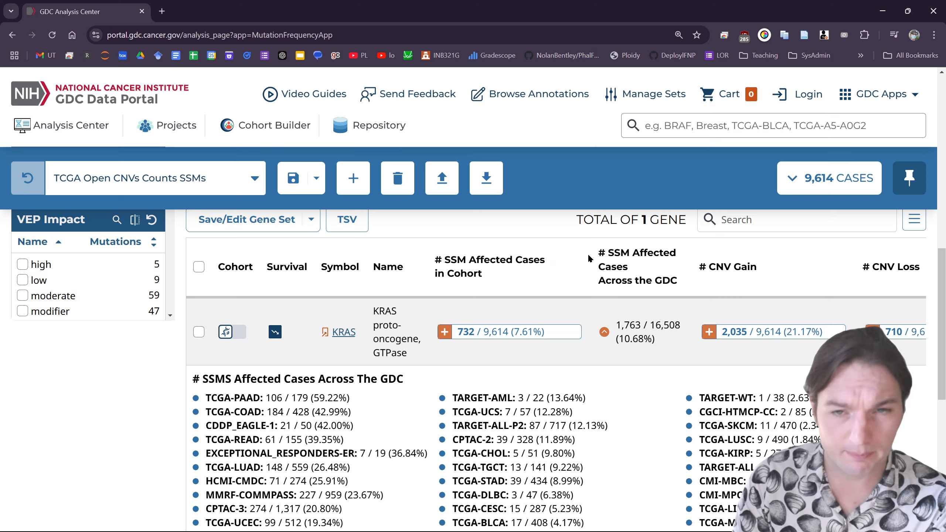
# Save the KRAS CNV gain cases in the cohort as a new cohort named "KRAS CNV gain".
pyautogui.hscroll(3, 607, 343)
pyautogui.hscroll(1, 609, 343)
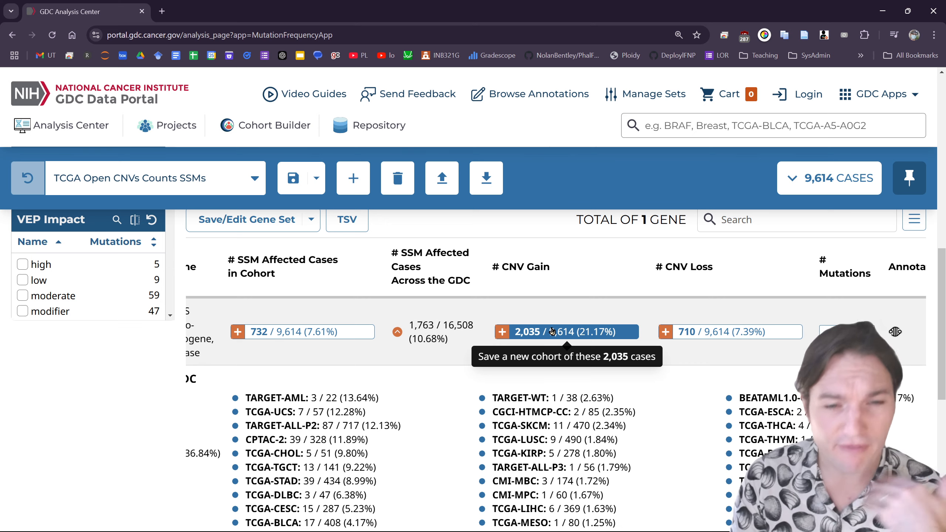
pyautogui.click(552, 331)
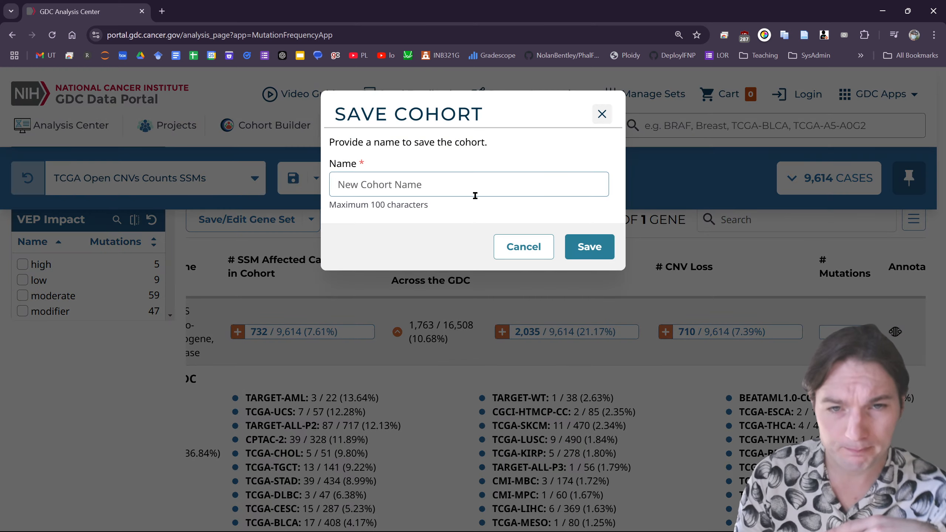
pyautogui.write('KRAS ')
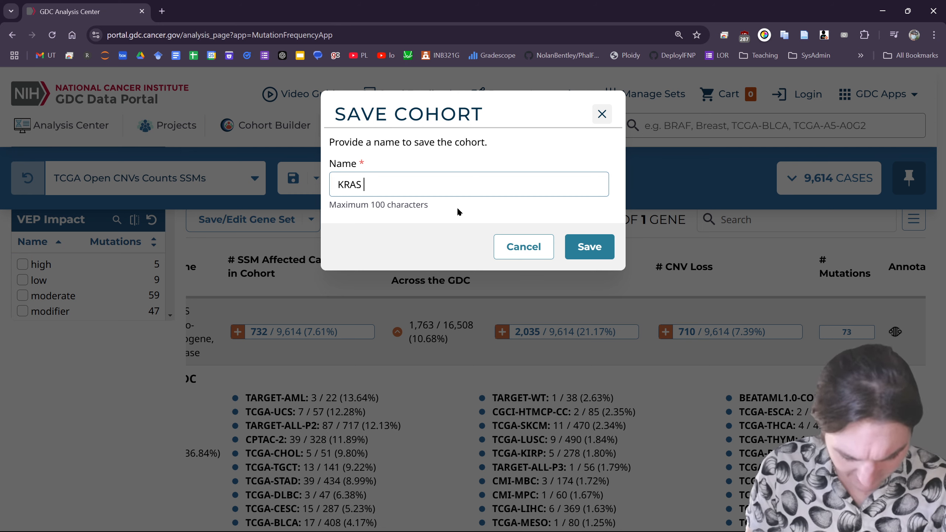
pyautogui.write('CNV gain')
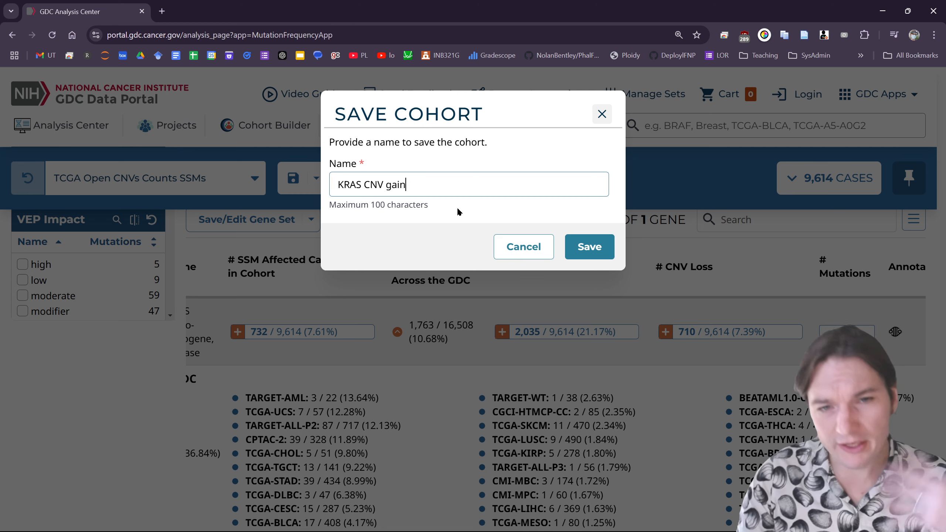
pyautogui.click(582, 258)
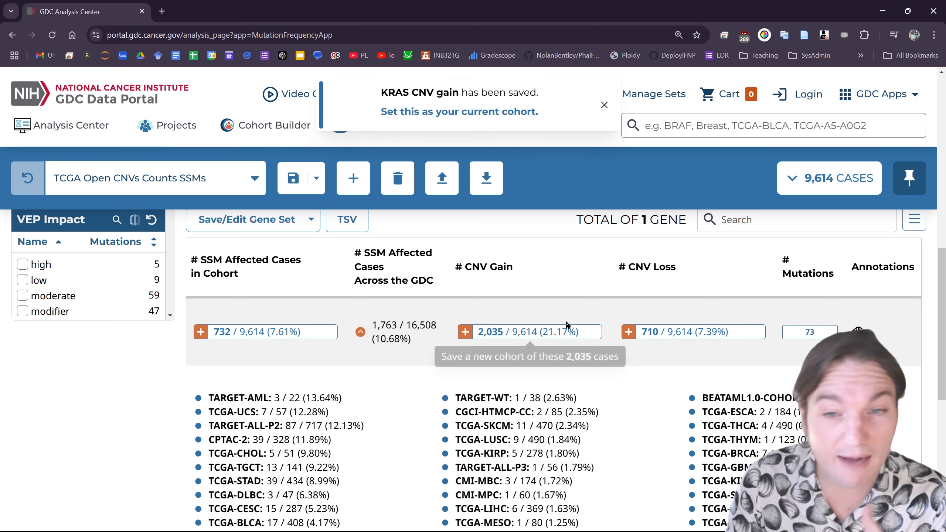
# Save the KRAS CNV loss cases in the cohort as a new cohort named "KRAS CNV Loss".
pyautogui.click(683, 333)
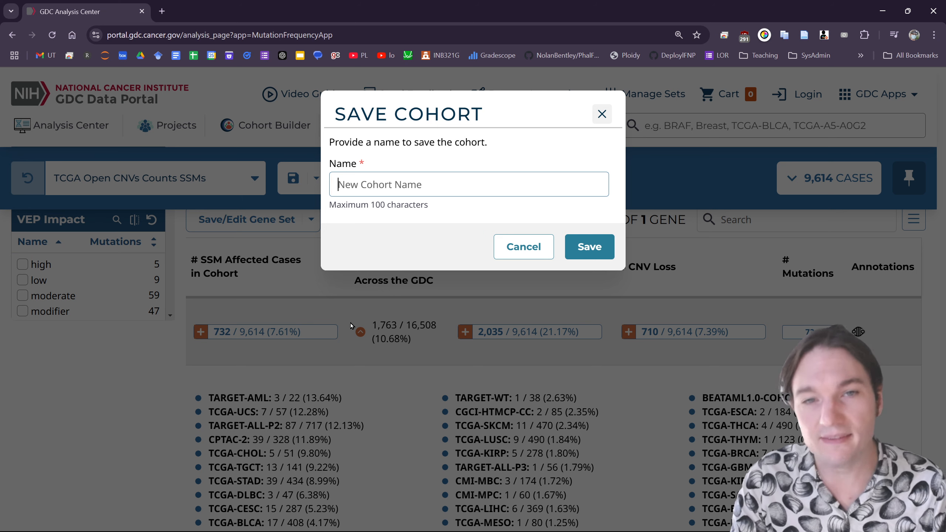
pyautogui.click(423, 189)
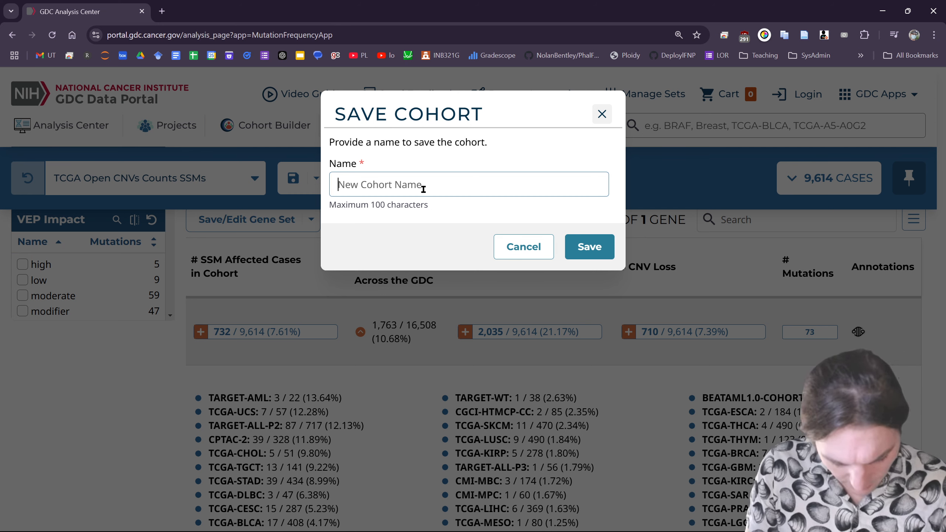
pyautogui.write('CNV L')
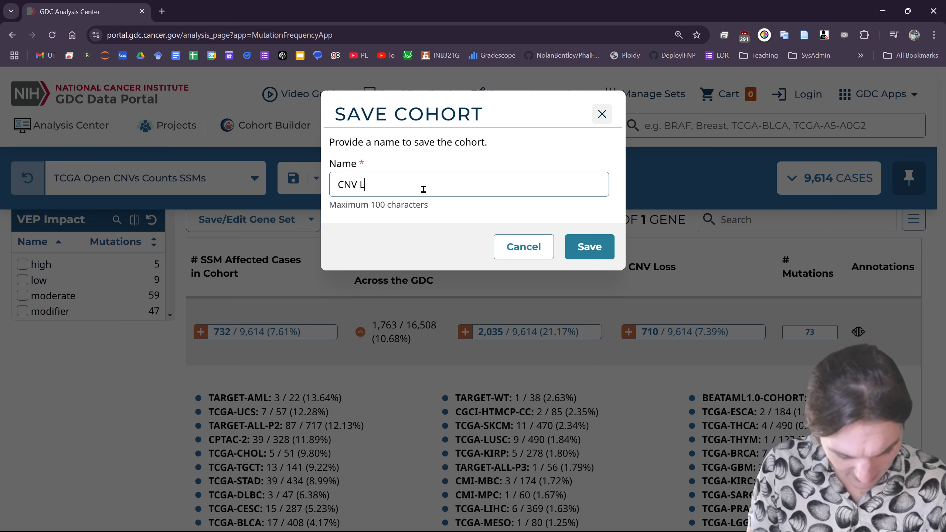
pyautogui.press('BackSpace')
pyautogui.press('BackSpace')
pyautogui.press('BackSpace')
pyautogui.write('KRAS ')
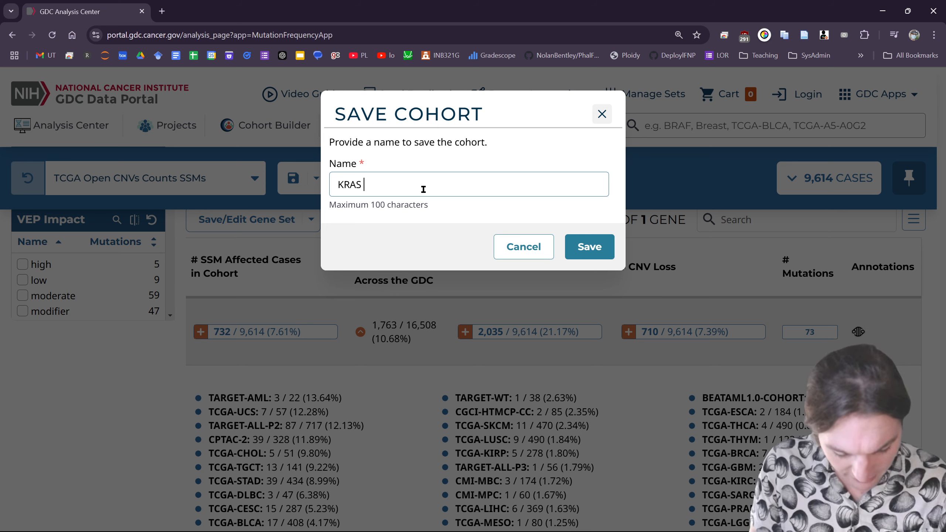
pyautogui.write('CNV')
pyautogui.click(579, 249)
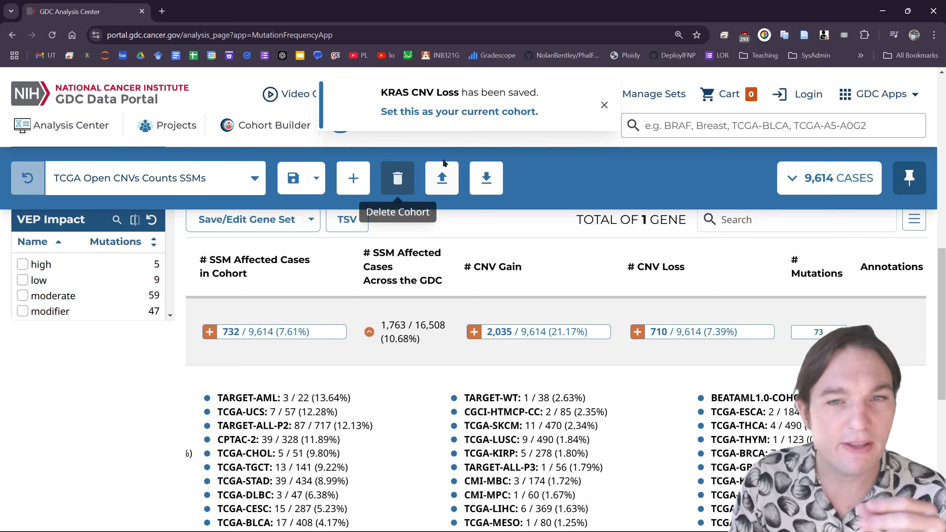
pyautogui.moveTo(546, 260)
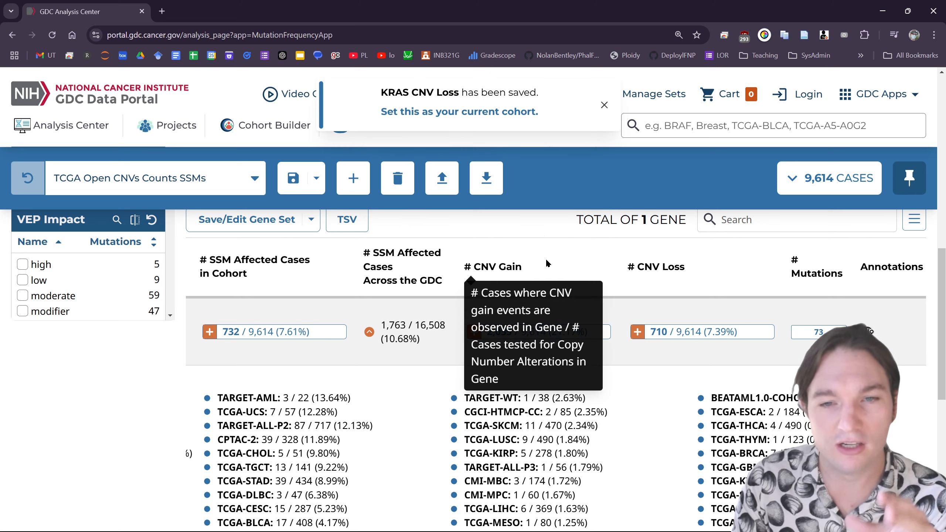
# Run a Set Operations analysis on the cohorts KRAS SSM, KRAS CNV gain and KRAS CNV Loss.
pyautogui.click(87, 136)
pyautogui.scroll(-1, 449, 298)
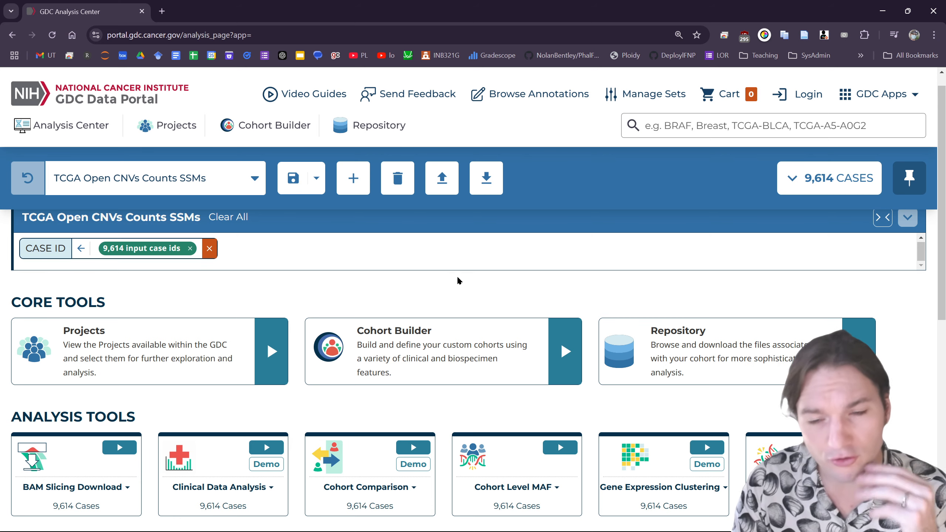
pyautogui.scroll(-5, 458, 280)
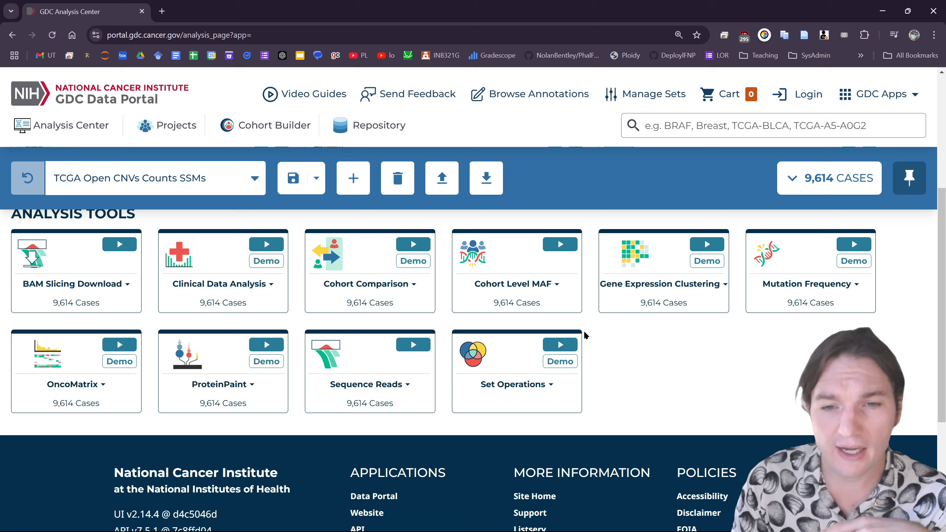
pyautogui.click(559, 346)
pyautogui.scroll(-4, 396, 375)
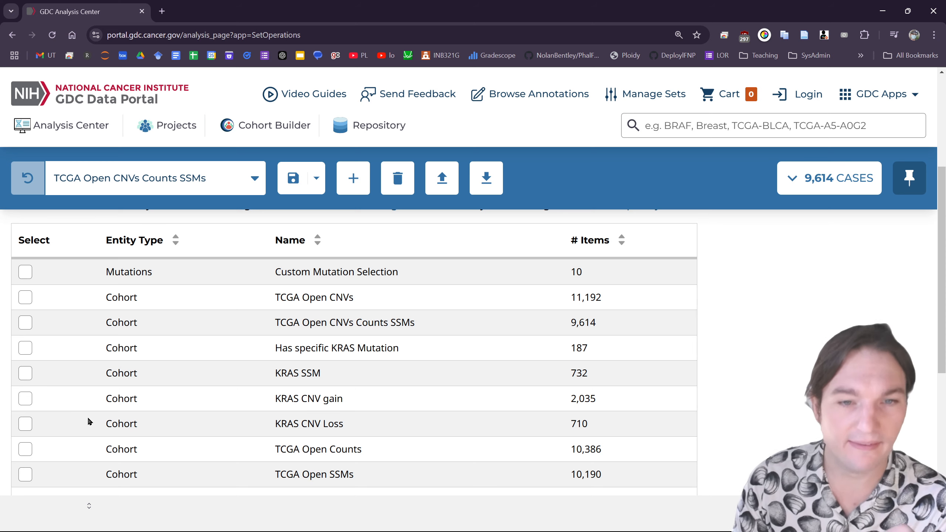
pyautogui.click(25, 373)
pyautogui.click(25, 398)
pyautogui.click(25, 424)
pyautogui.scroll(-3, 273, 313)
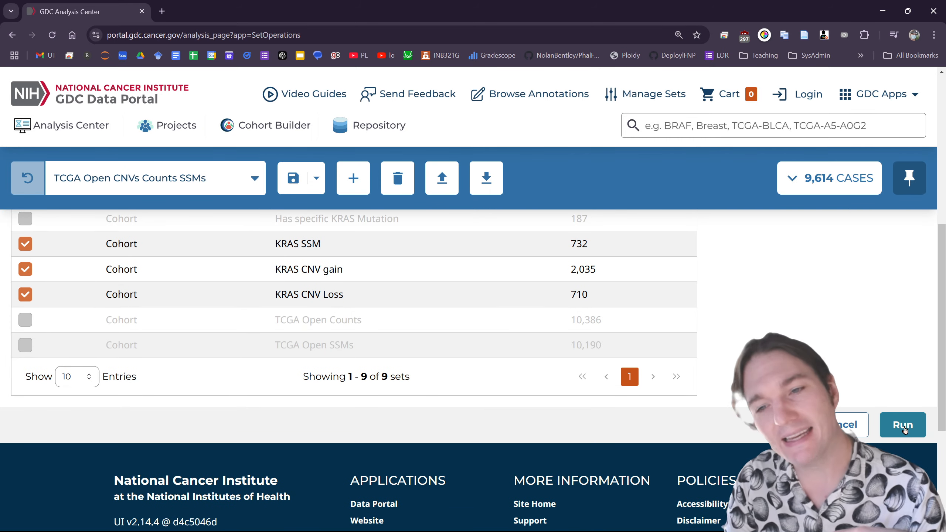
pyautogui.click(905, 428)
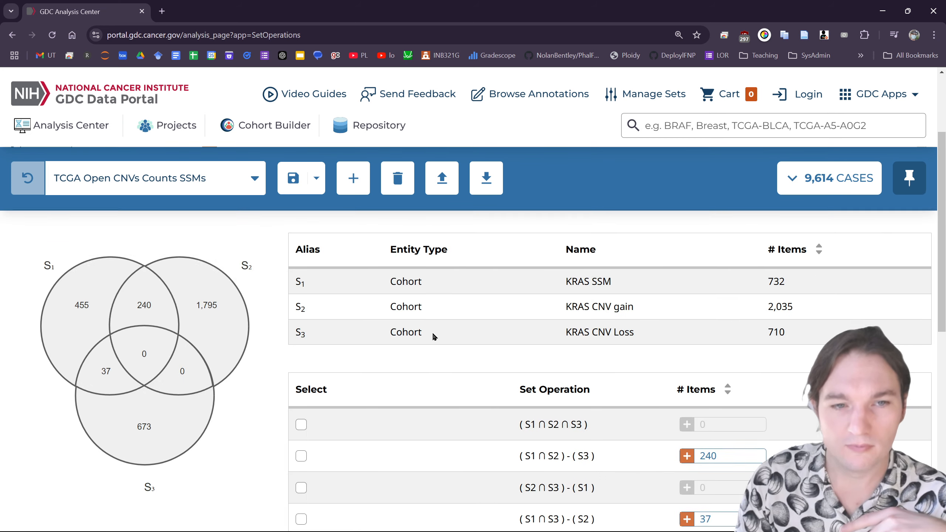
# Select every region of the three-cohort Venn diagram, including all overlaps.
pyautogui.click(202, 331)
pyautogui.click(149, 313)
pyautogui.click(57, 330)
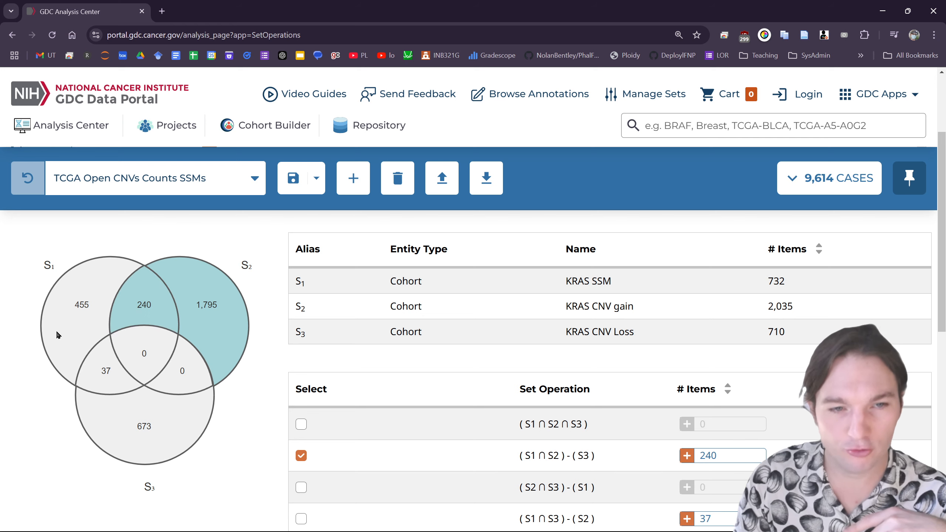
pyautogui.click(125, 390)
pyautogui.click(144, 375)
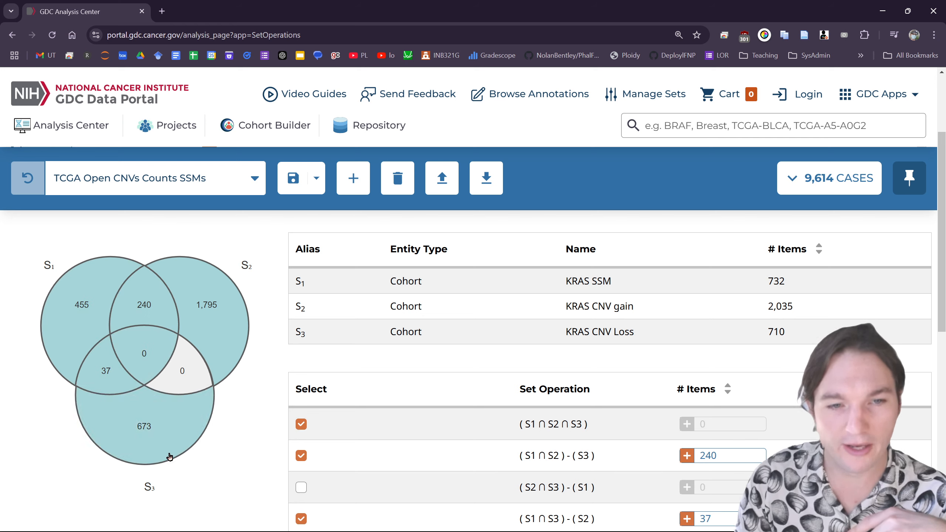
pyautogui.click(194, 372)
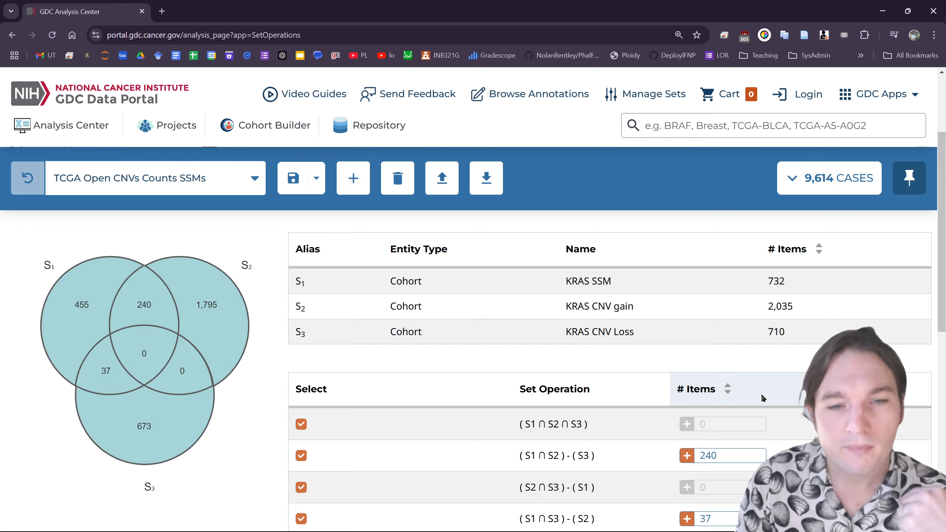
# Save the union of the selected sets as a new cohort named "KRAS Any mutation" and dismiss the notification.
pyautogui.scroll(-5, 498, 334)
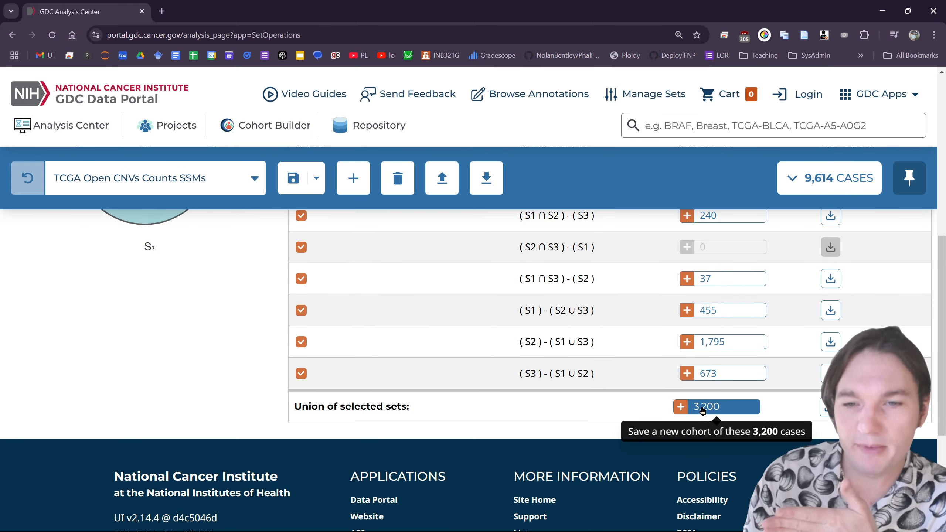
pyautogui.click(721, 407)
pyautogui.write('KRAS Any mutation')
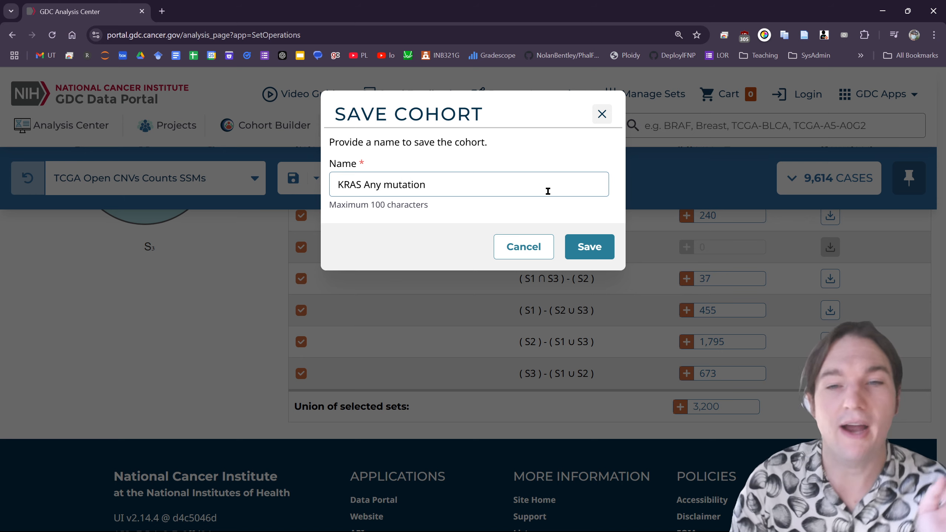
pyautogui.click(575, 251)
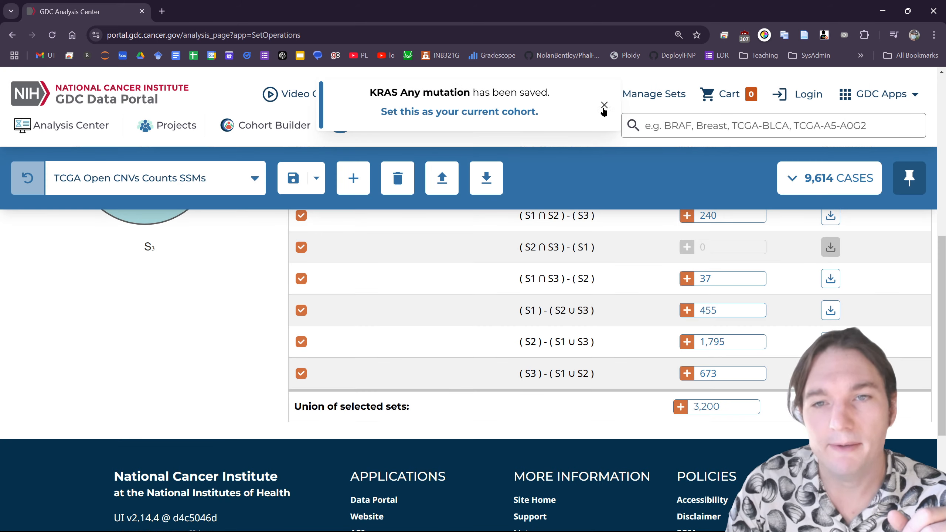
pyautogui.click(604, 107)
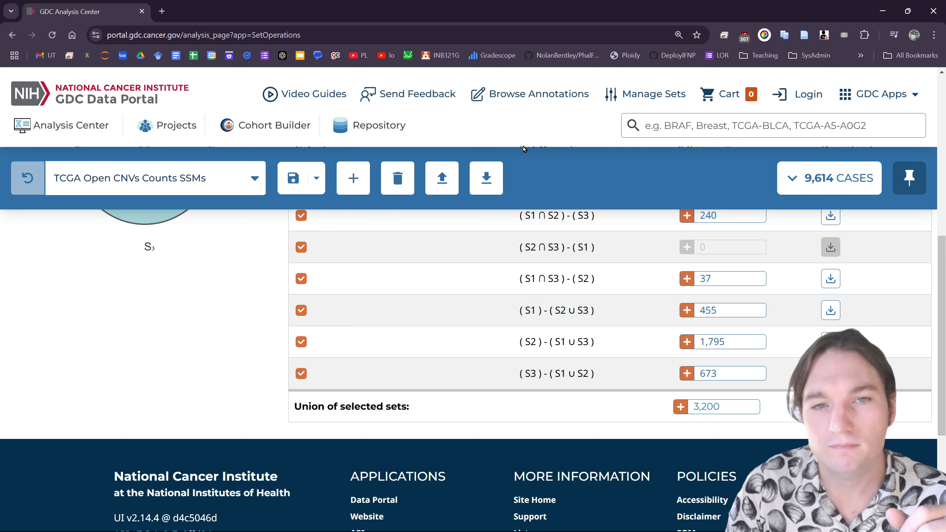
# Run a new Set Operations analysis comparing the TCGA Open CNVs Counts SSMs cohort with the KRAS Any mutation cohort.
pyautogui.scroll(10, 475, 210)
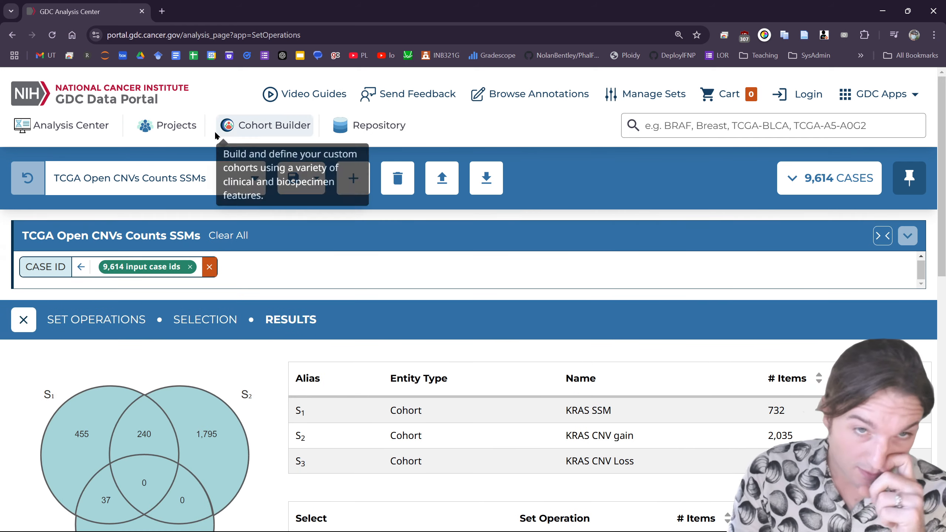
pyautogui.click(78, 132)
pyautogui.click(241, 377)
pyautogui.scroll(-4, 241, 377)
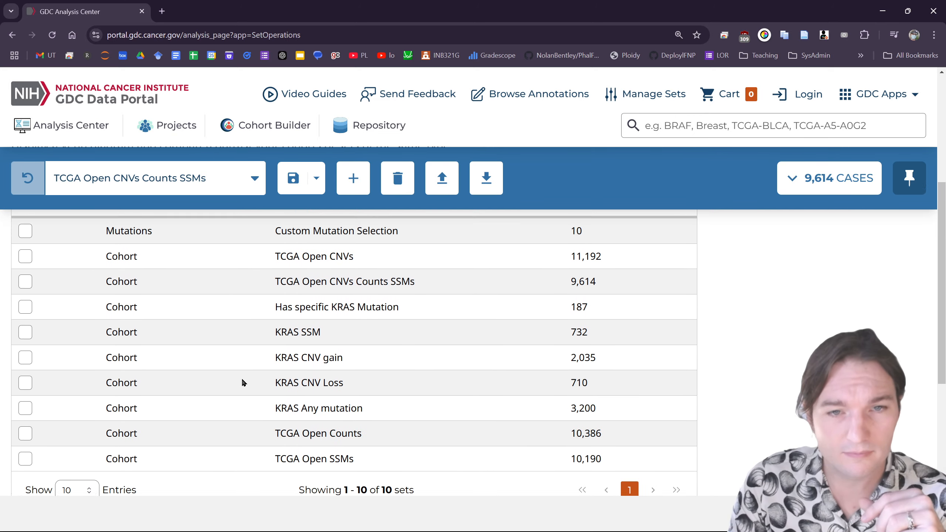
pyautogui.scroll(1, 241, 377)
pyautogui.click(25, 304)
pyautogui.scroll(-3, 392, 334)
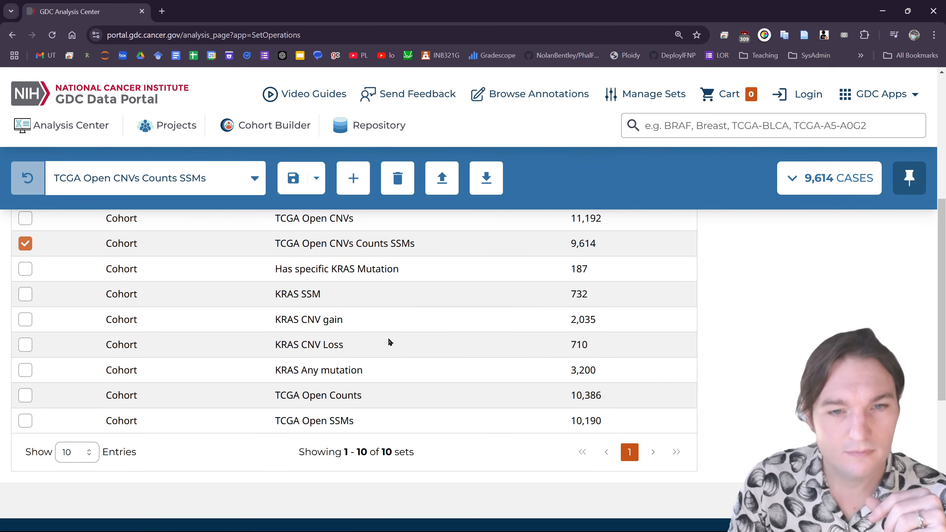
pyautogui.scroll(1, 44, 342)
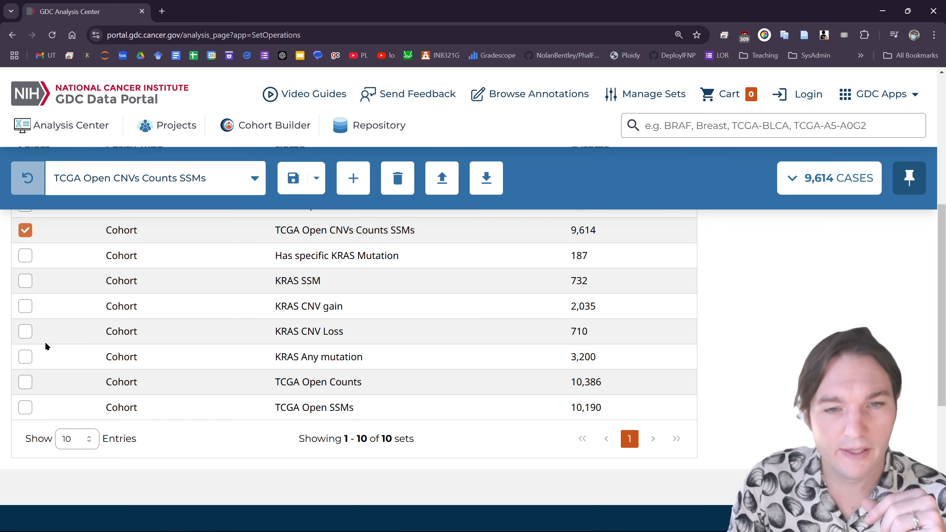
pyautogui.click(25, 356)
pyautogui.scroll(2, 218, 339)
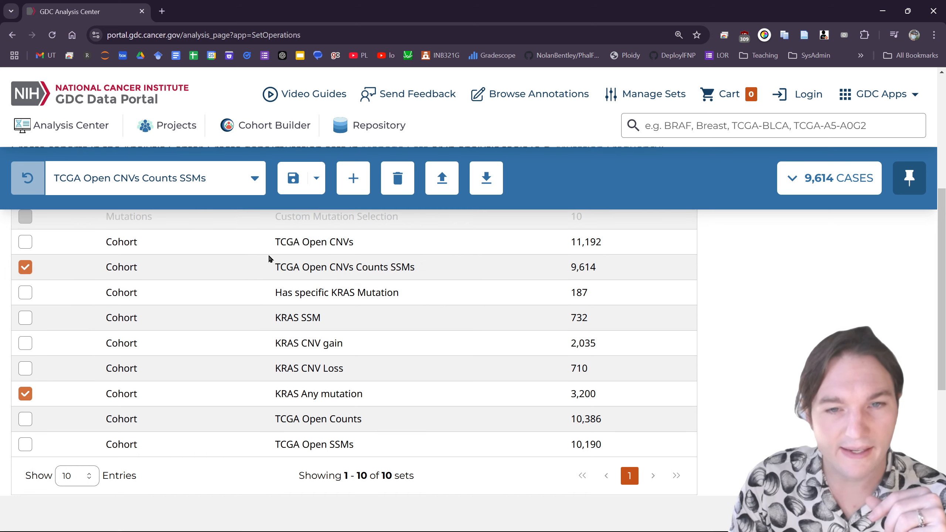
pyautogui.scroll(-5, 709, 410)
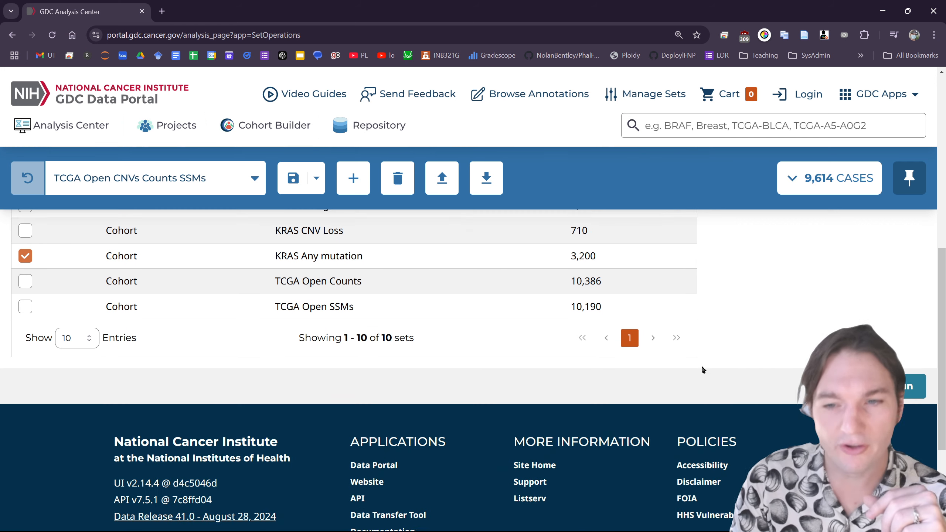
pyautogui.click(902, 339)
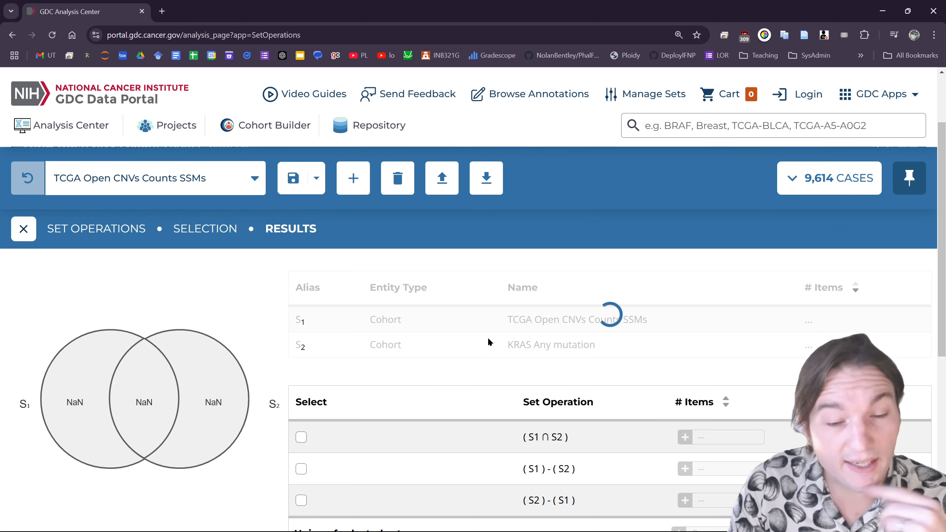
# Select the cases only in TCGA Open CNVs Counts SSMs and save them as a cohort named "TCGA Filtered - No KRAS Mutations".
pyautogui.click(80, 414)
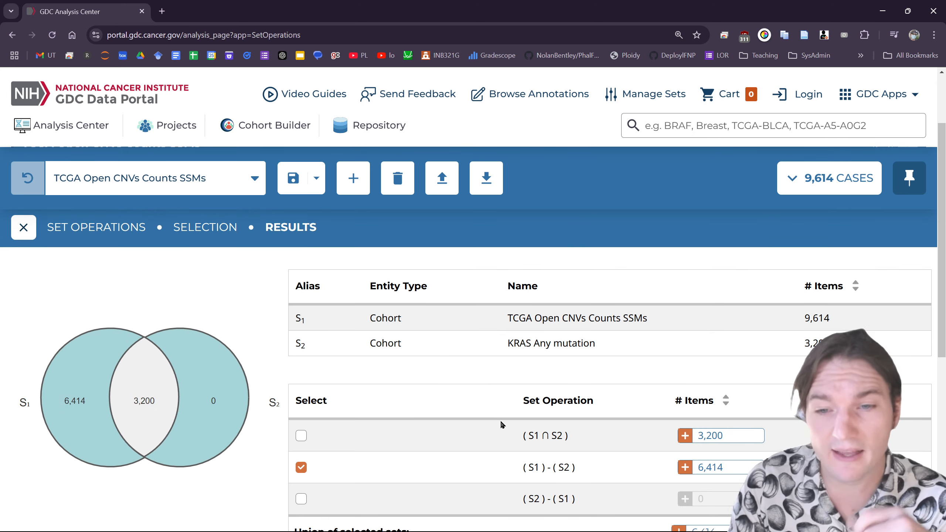
pyautogui.scroll(-2, 721, 399)
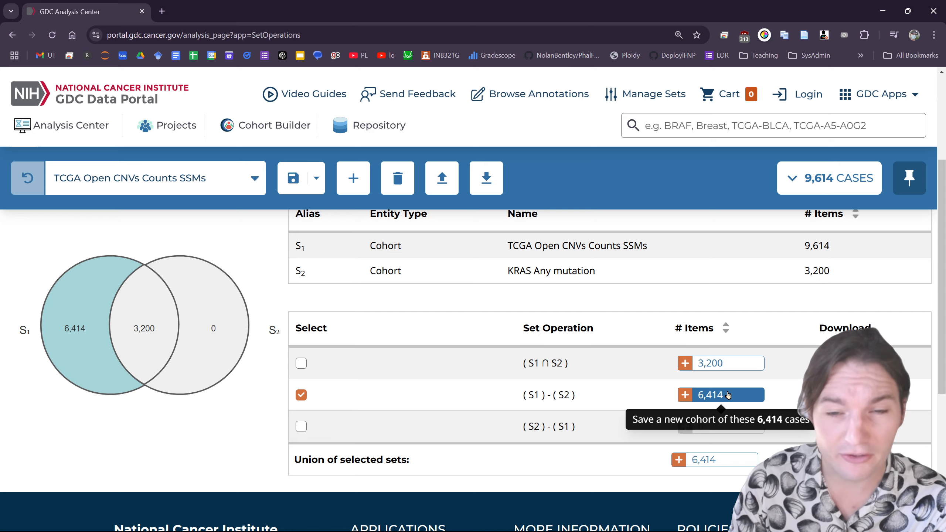
pyautogui.click(715, 397)
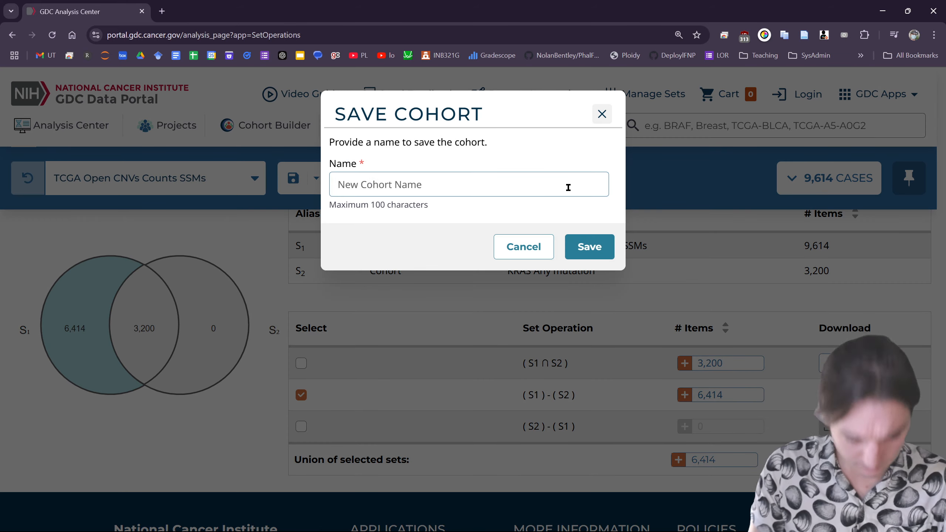
pyautogui.write('TCGA Filtered - No KRAS')
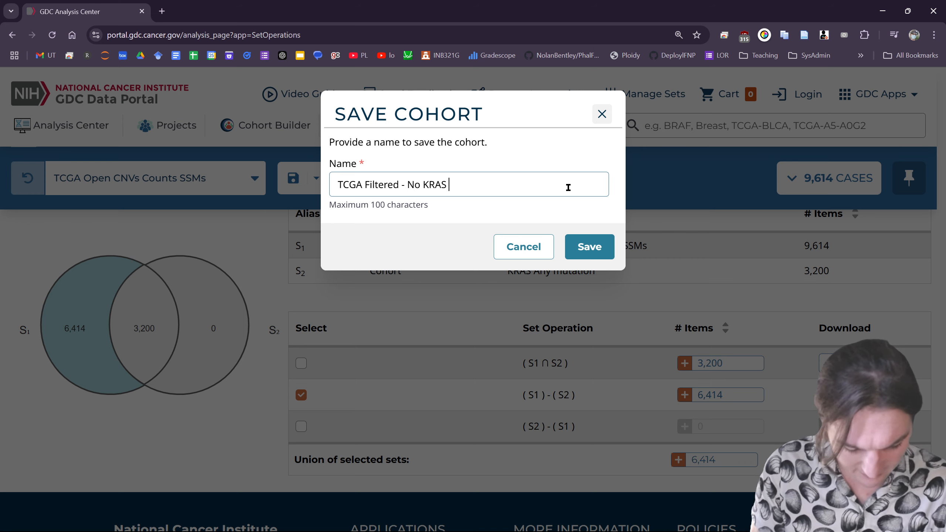
pyautogui.write('tations')
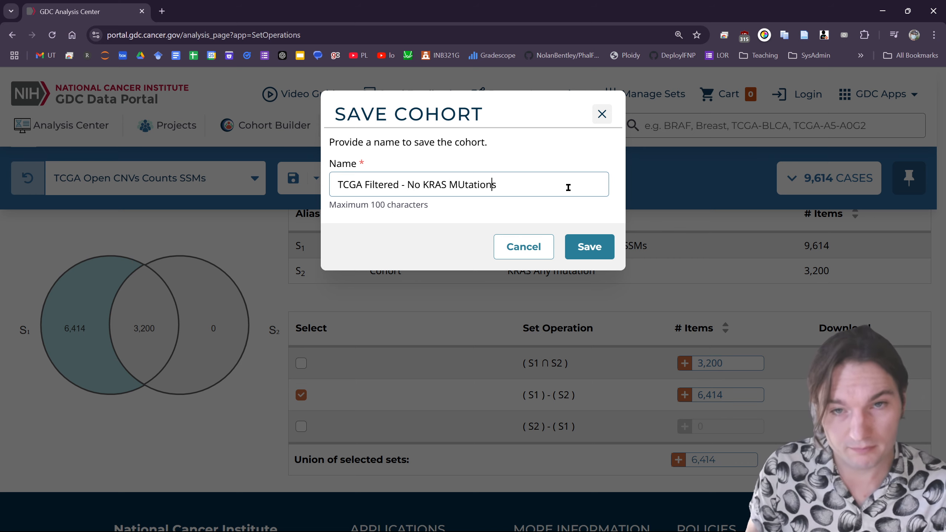
pyautogui.press('BackSpace')
pyautogui.write('u')
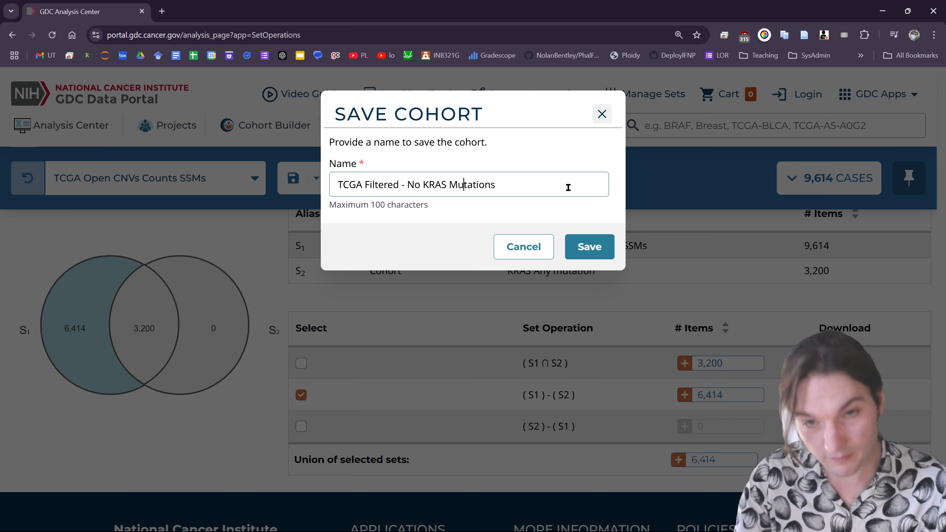
pyautogui.click(591, 247)
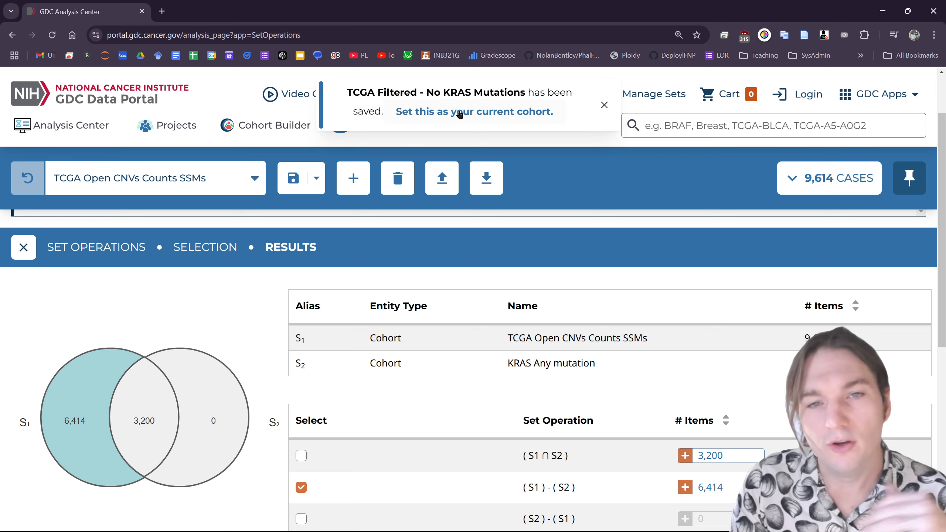
# Make the TCGA Filtered - No KRAS Mutations cohort current and open the Mutation Frequency tool for it.
pyautogui.click(458, 114)
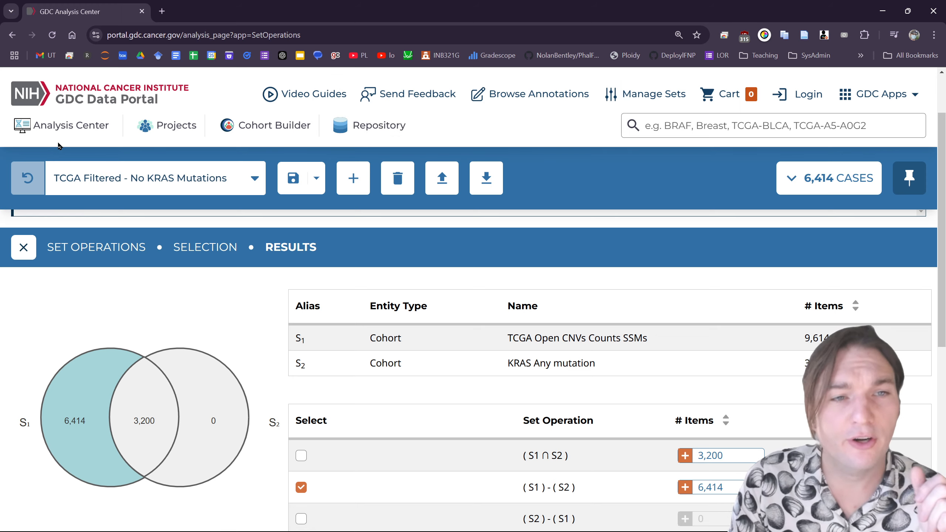
pyautogui.click(62, 125)
pyautogui.scroll(-8, 165, 278)
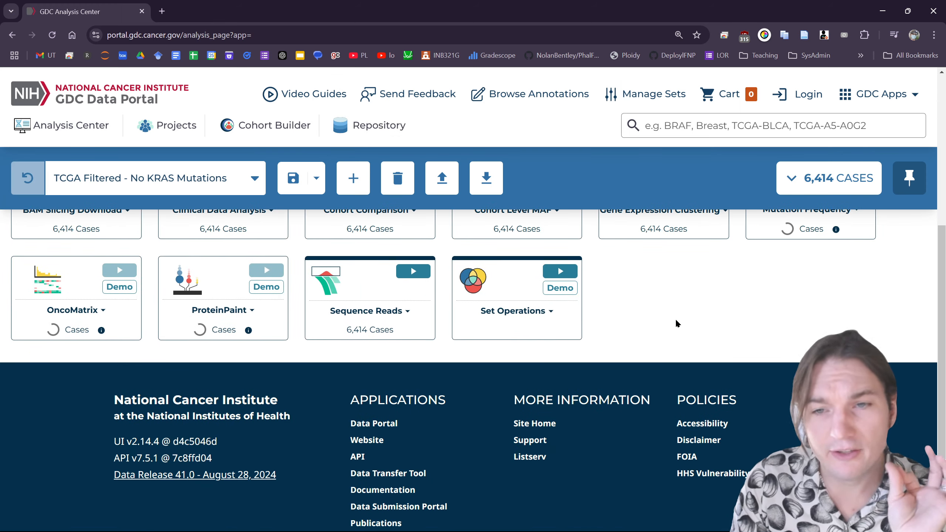
pyautogui.scroll(3, 675, 318)
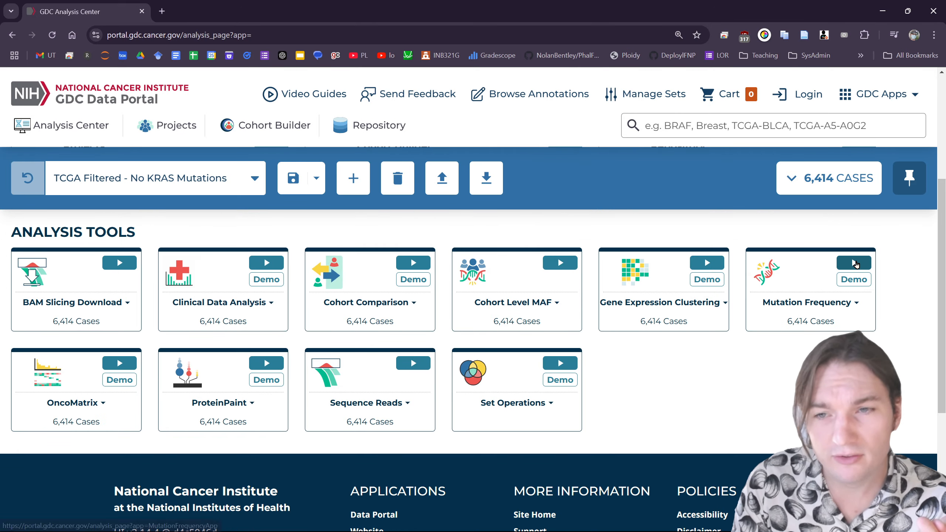
pyautogui.click(854, 263)
pyautogui.scroll(-1, 514, 302)
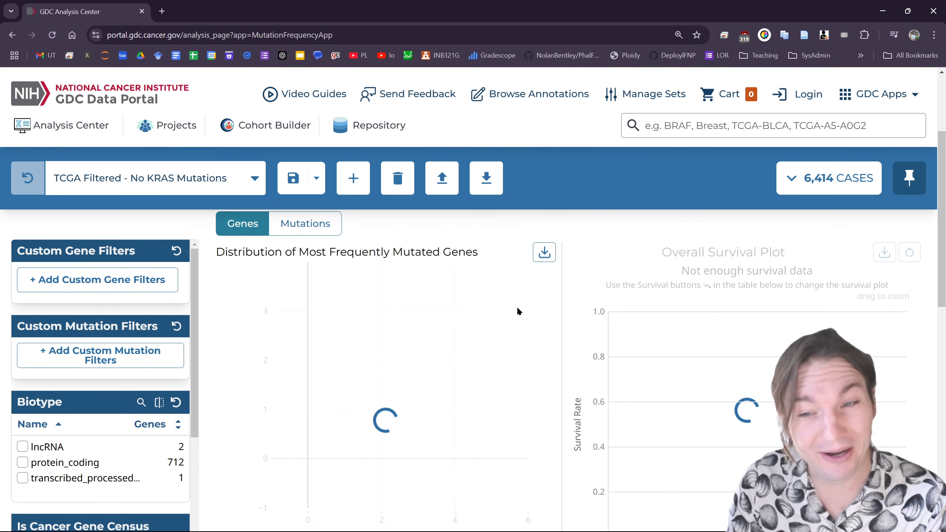
# Search the gene table for "kras" and turn off the Is Cancer Gene Census filter.
pyautogui.scroll(-10, 503, 328)
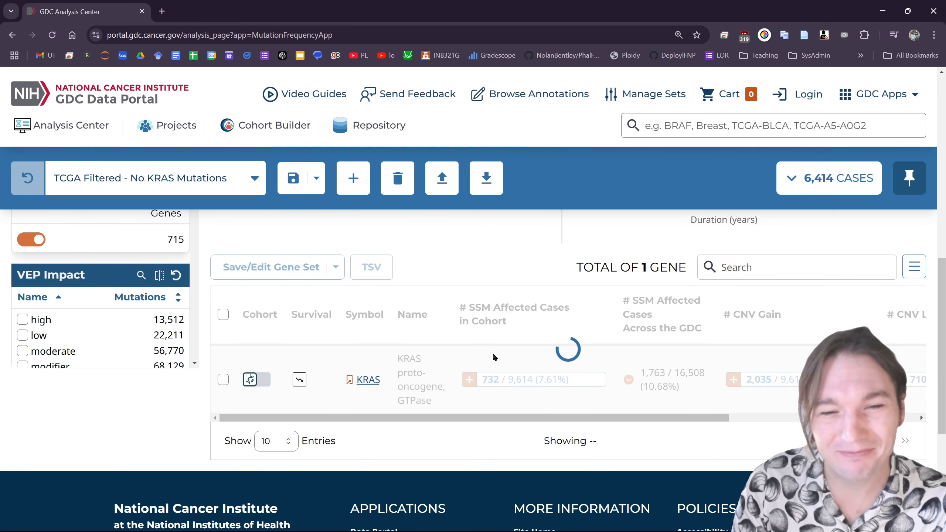
pyautogui.scroll(-1, 480, 369)
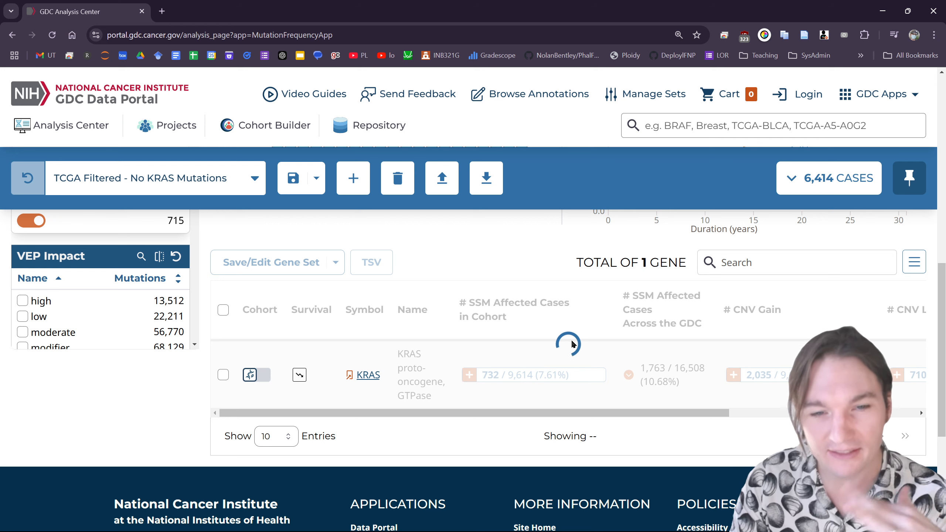
pyautogui.scroll(-1, 562, 354)
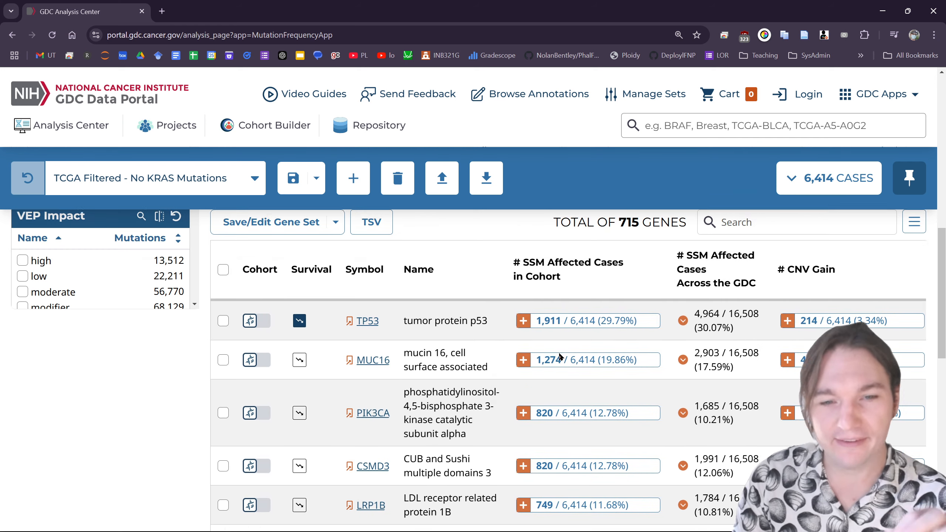
pyautogui.click(767, 227)
pyautogui.write('kras')
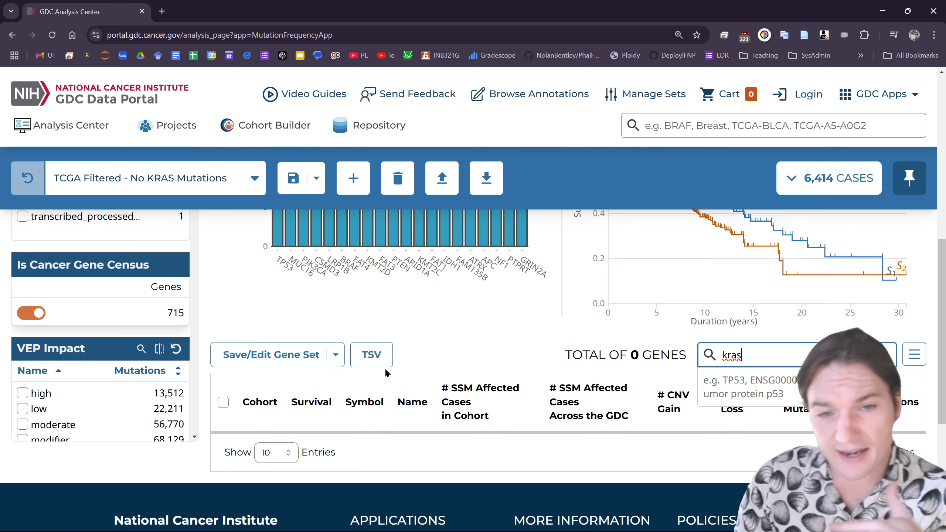
pyautogui.click(31, 313)
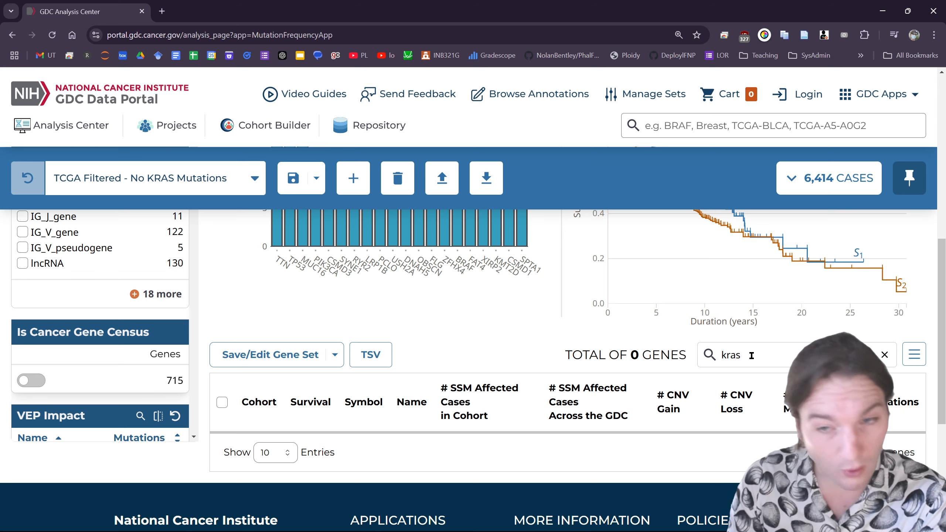
pyautogui.moveTo(752, 355); pyautogui.dragTo(717, 356)
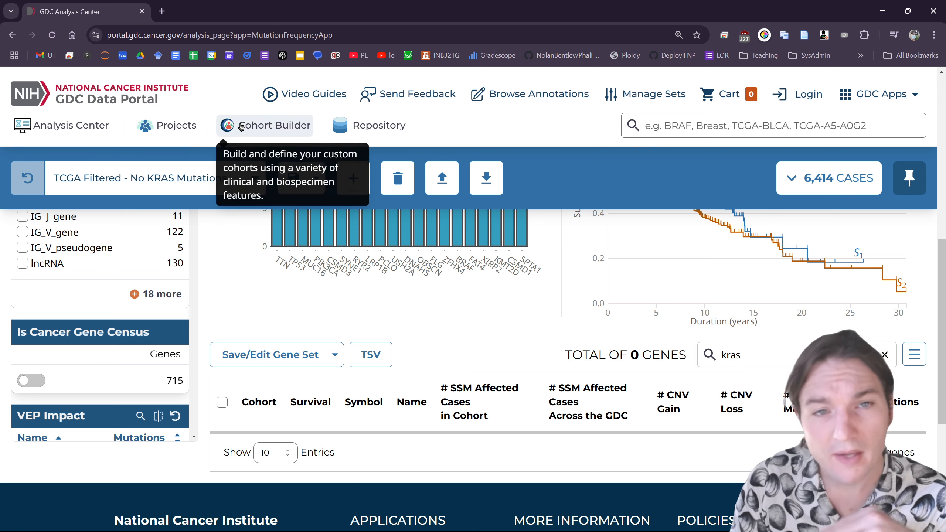
# Open the Cohort Builder and switch the current cohort to Has specific KRAS Mutation.
pyautogui.click(269, 126)
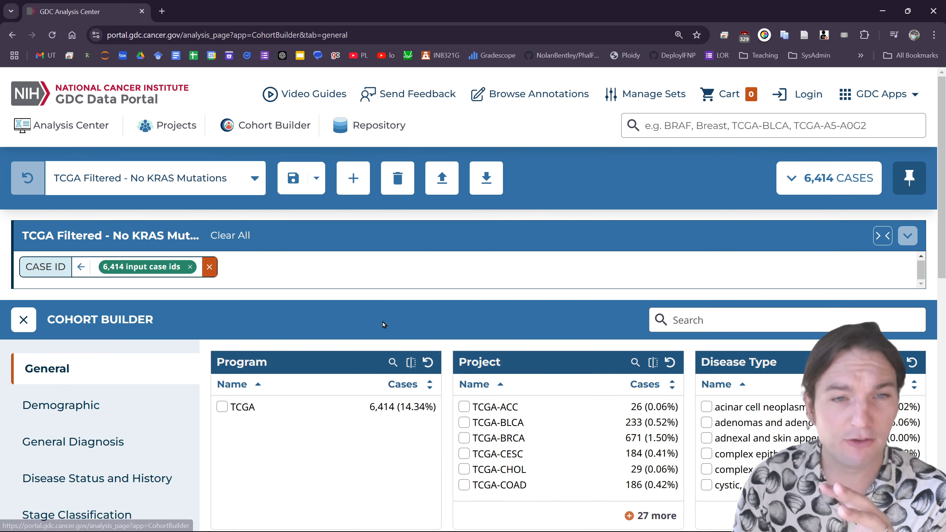
pyautogui.scroll(-2, 357, 292)
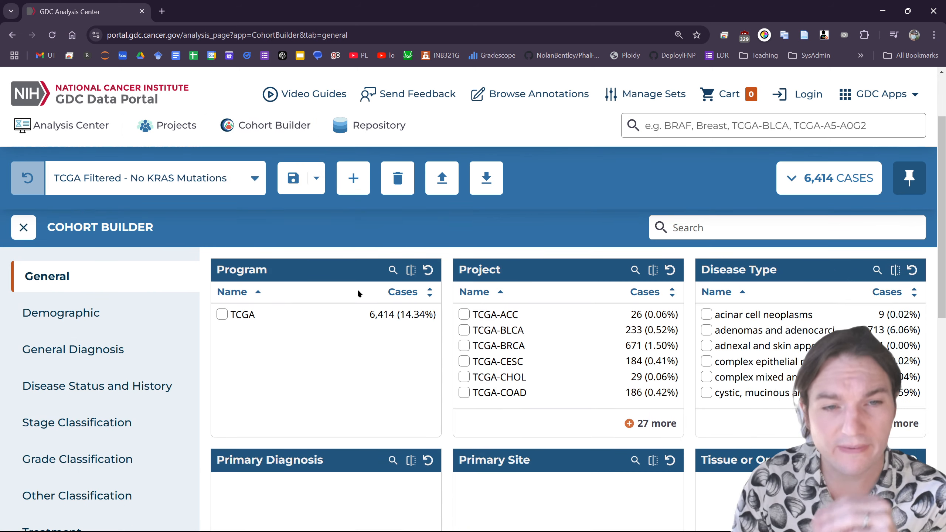
pyautogui.click(256, 185)
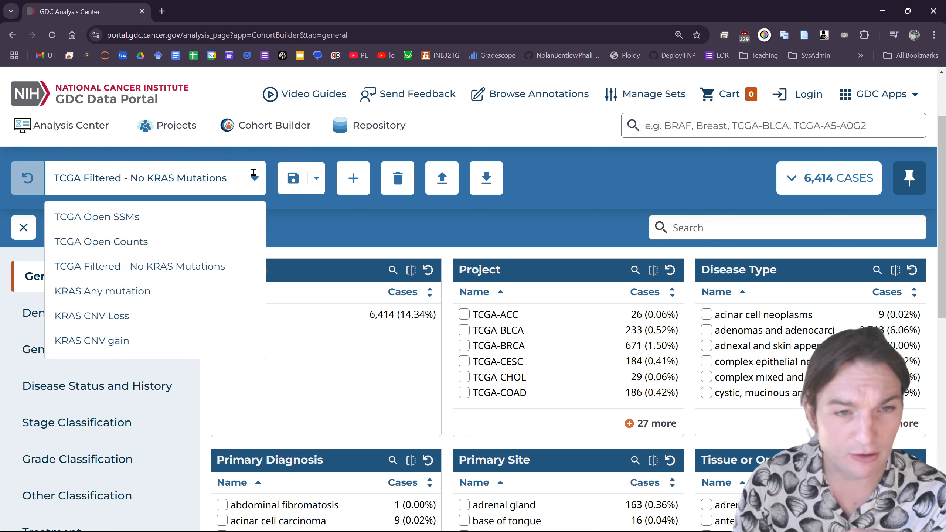
pyautogui.scroll(-2, 190, 271)
pyautogui.scroll(2, 186, 309)
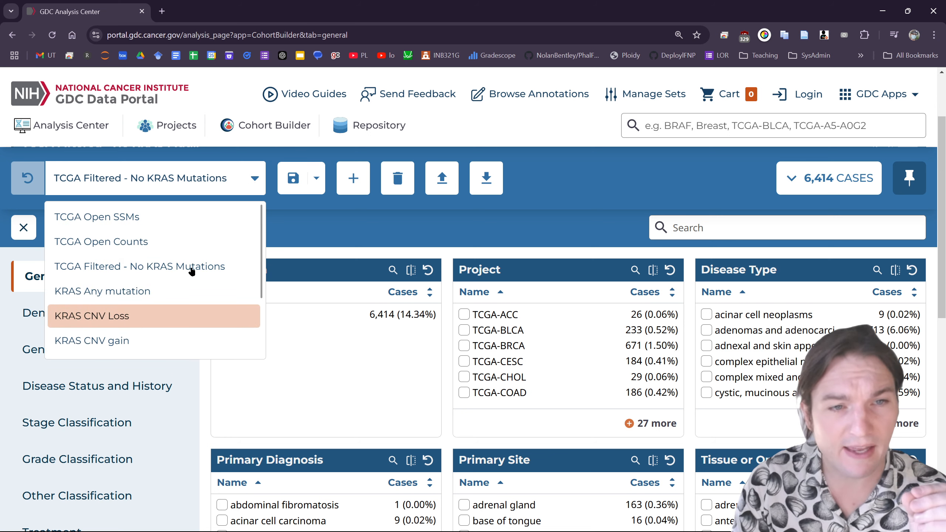
pyautogui.scroll(-1, 165, 223)
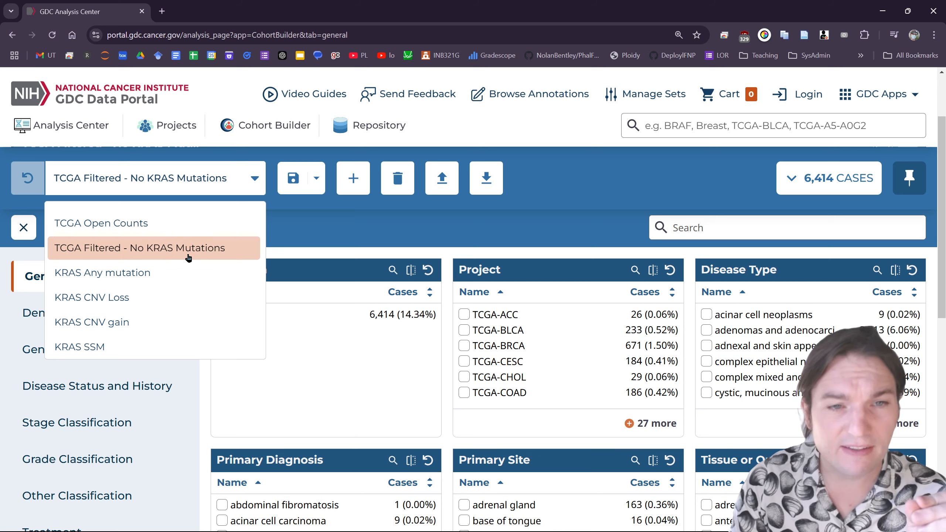
pyautogui.scroll(-3, 188, 258)
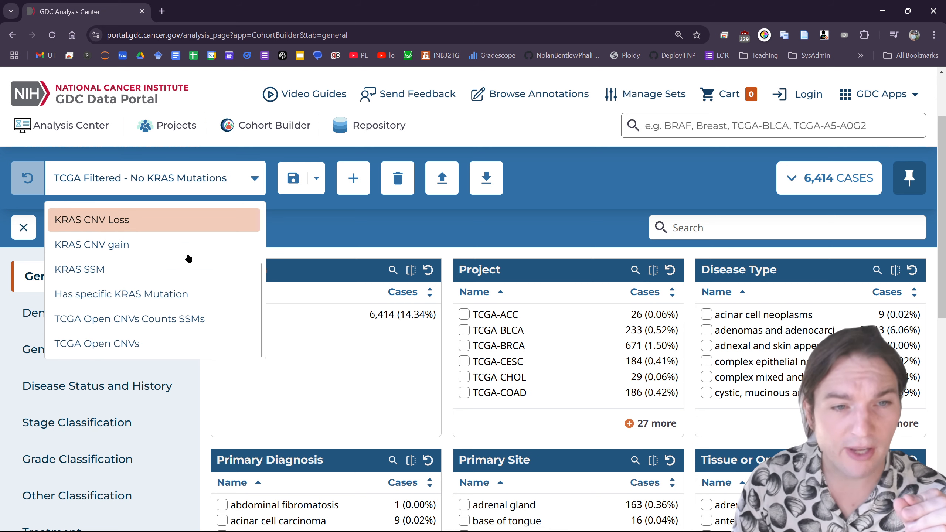
pyautogui.click(227, 294)
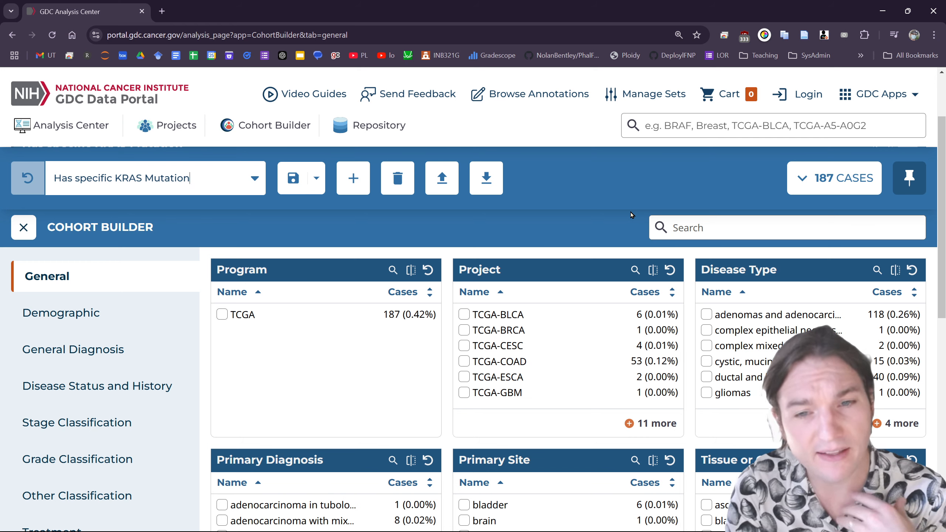
# Expand the full project list and restrict the cohort to the TCGA-COAD project.
pyautogui.click(651, 424)
pyautogui.scroll(-2, 581, 375)
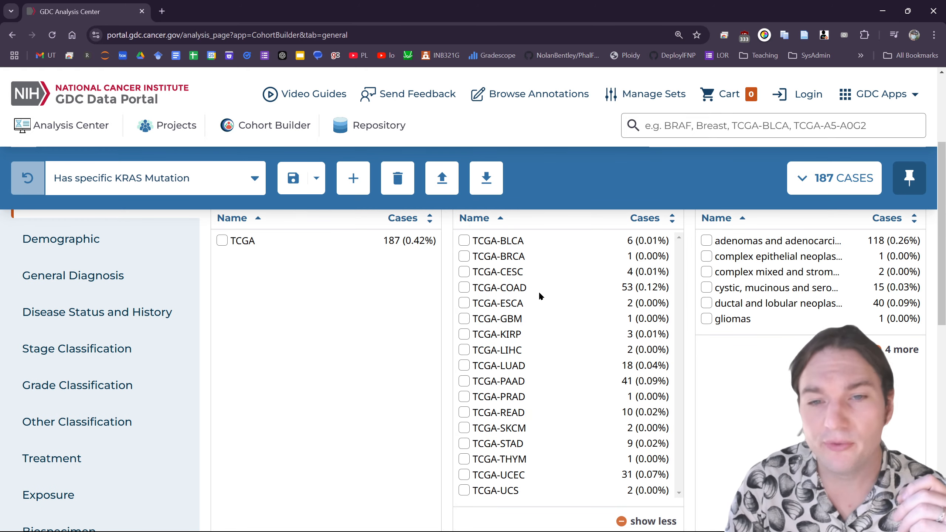
pyautogui.click(466, 381)
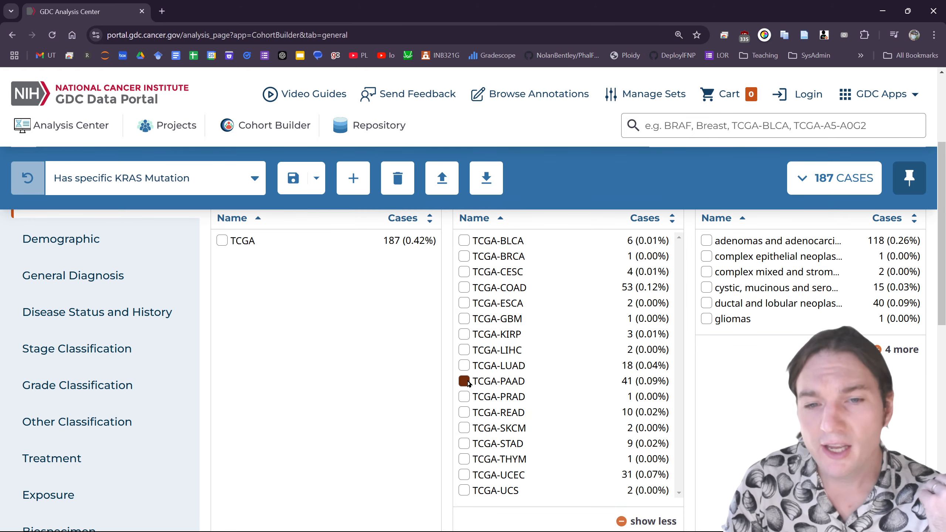
pyautogui.click(464, 381)
pyautogui.click(464, 287)
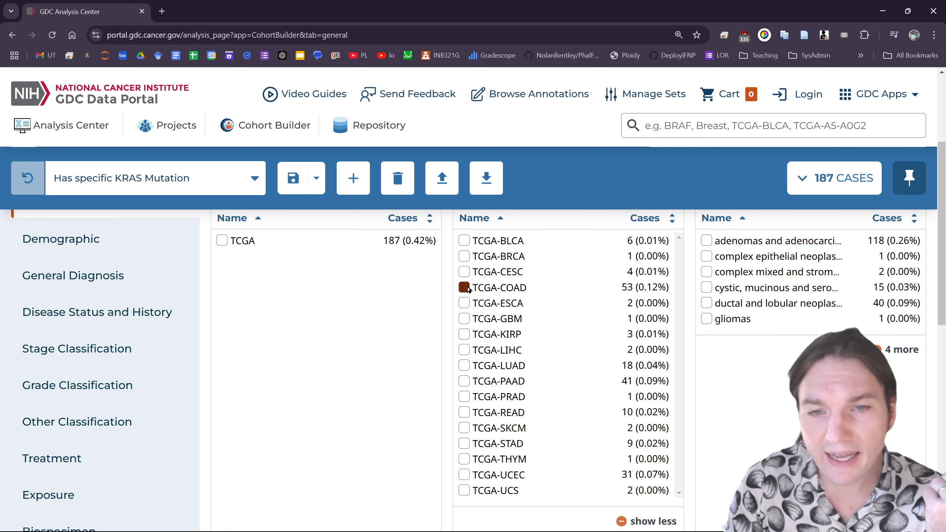
# Examine the TCGA-COAD cases' disease types, primary diagnoses and primary site, and expand the full tissue or organ of origin list.
pyautogui.scroll(1, 719, 312)
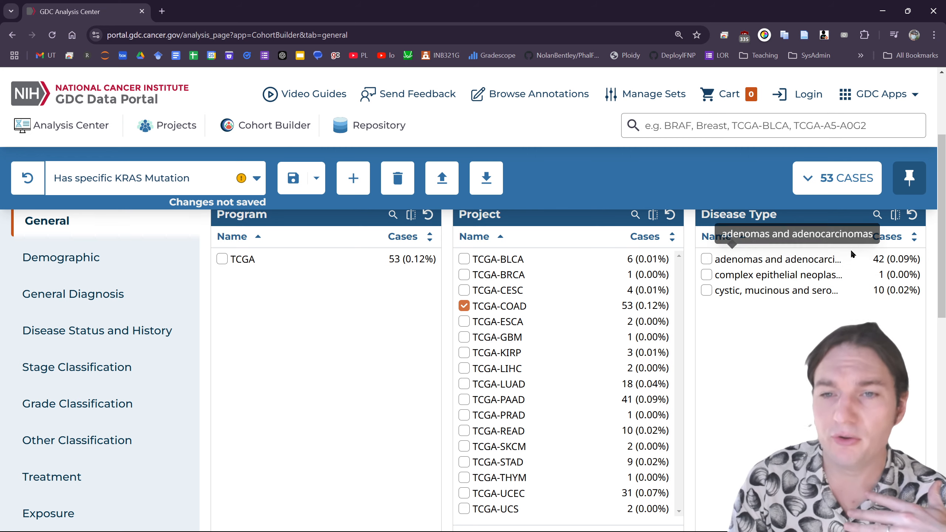
pyautogui.scroll(-4, 861, 283)
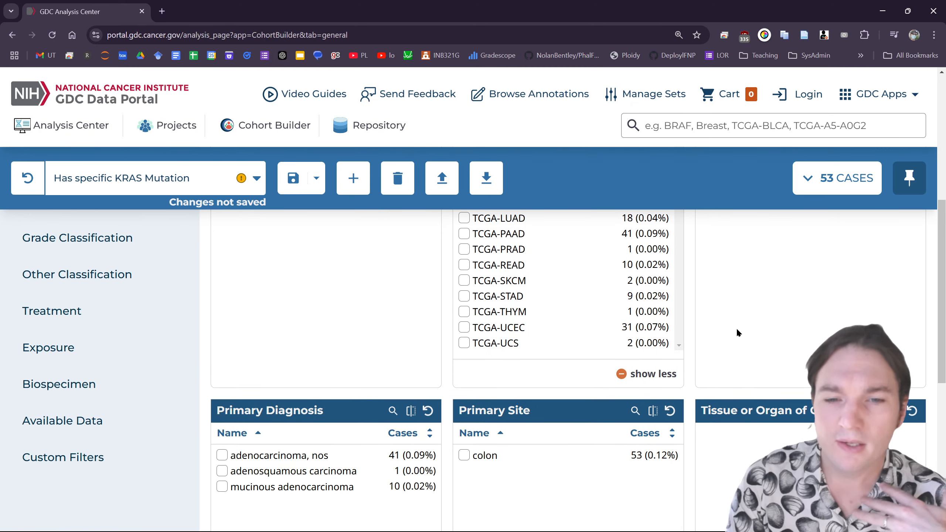
pyautogui.scroll(-4, 738, 332)
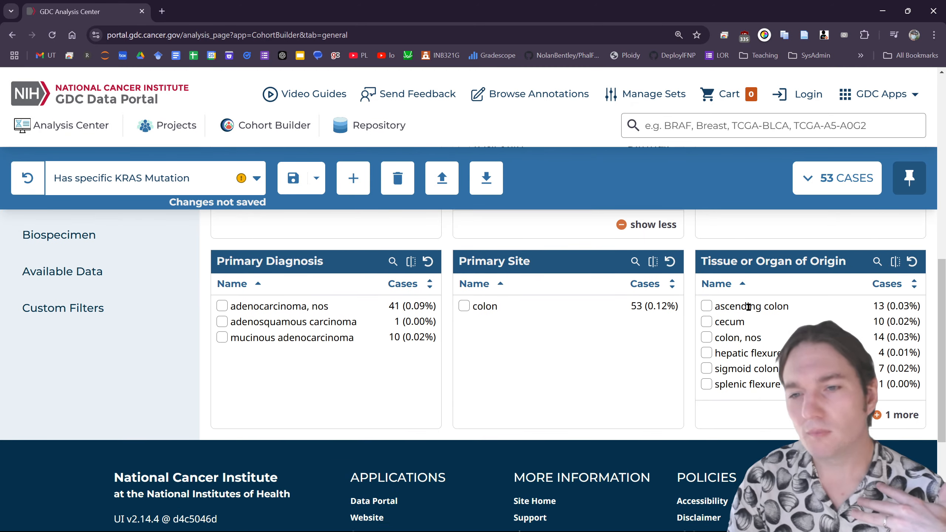
pyautogui.scroll(-1, 749, 306)
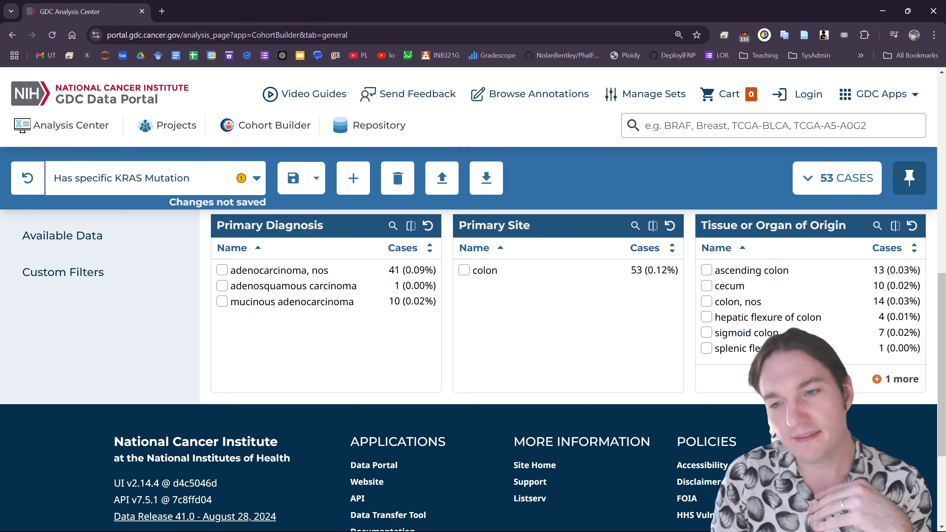
pyautogui.click(903, 379)
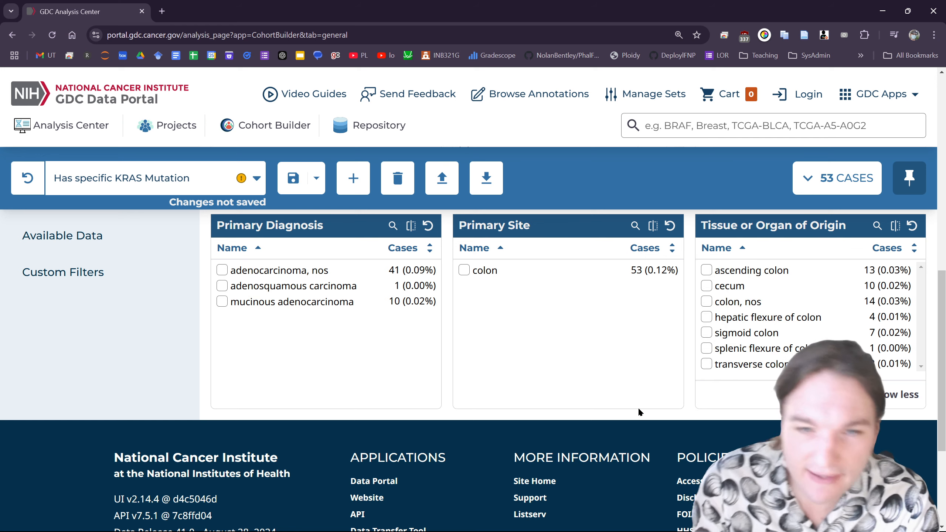
# Replace the TCGA-COAD project filter with TCGA-PAAD.
pyautogui.scroll(5, 632, 401)
pyautogui.scroll(2, 575, 317)
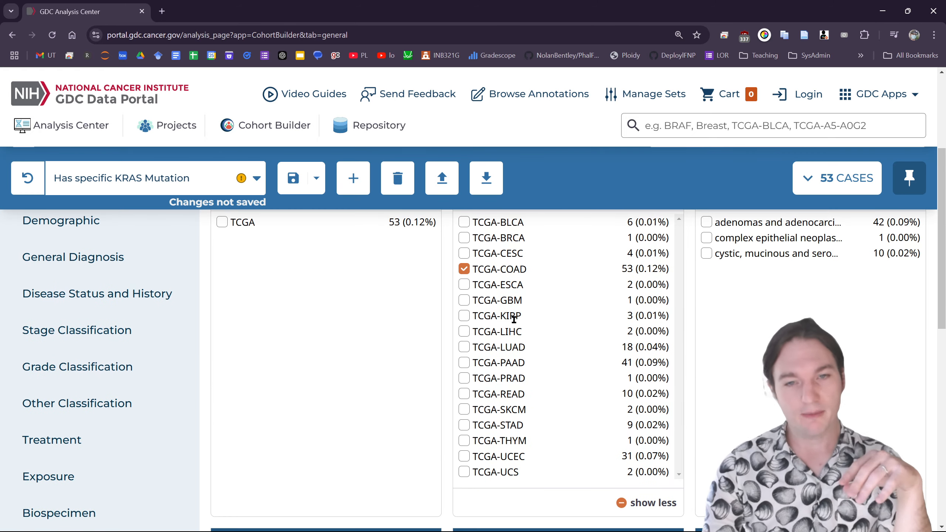
pyautogui.click(464, 268)
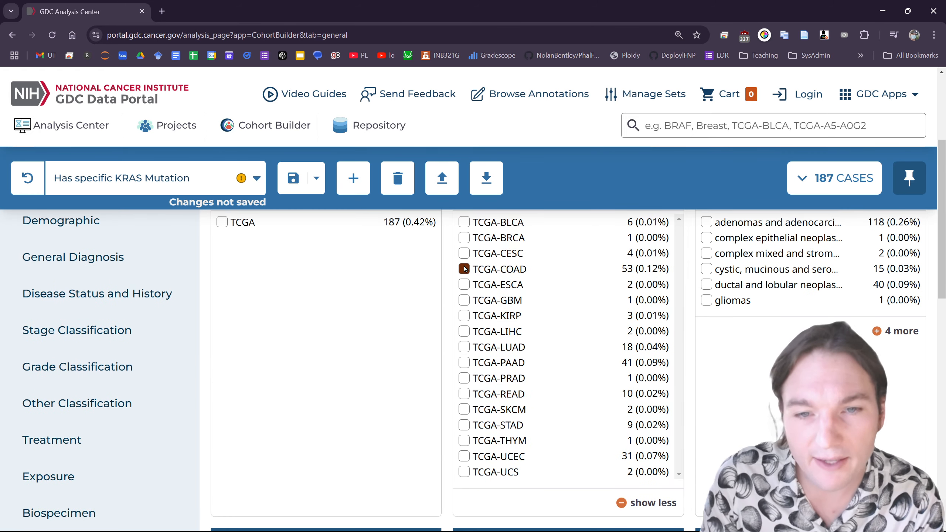
pyautogui.click(463, 363)
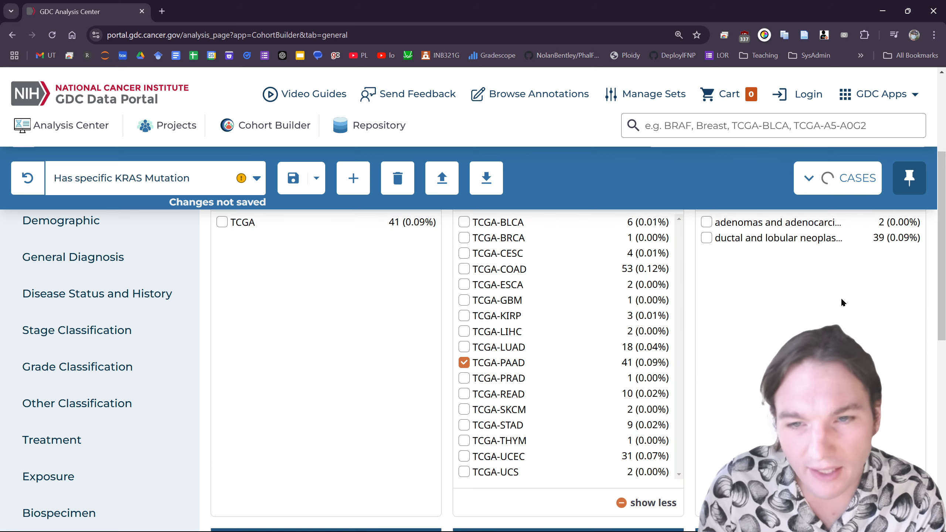
# Restrict the cohort to ductal and lobular neoplasms, infiltrating duct carcinoma diagnosis, pancreas primary site and head of pancreas as tissue of origin.
pyautogui.scroll(1, 812, 319)
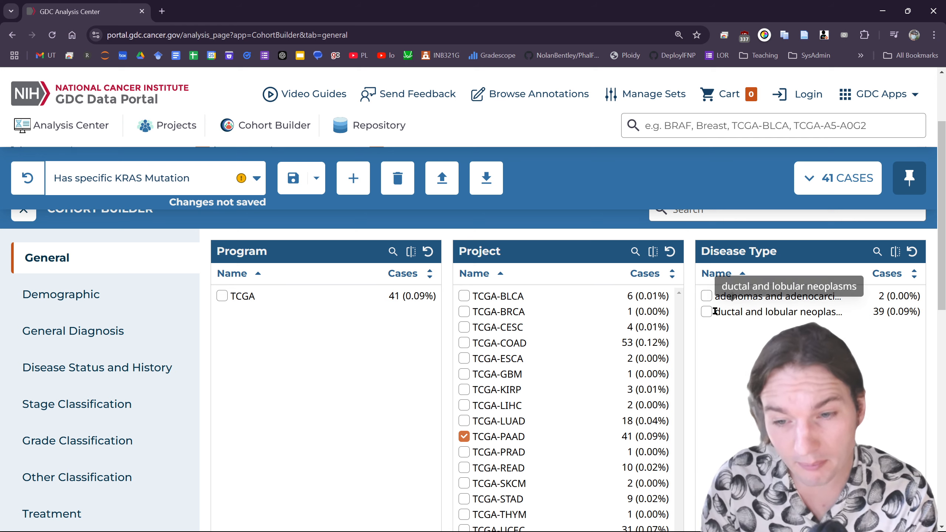
pyautogui.click(707, 311)
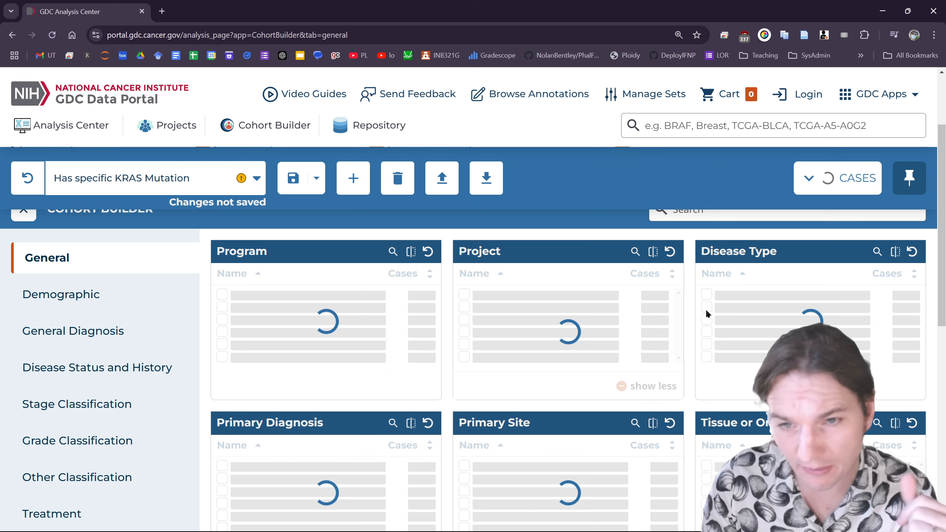
pyautogui.scroll(-1, 703, 327)
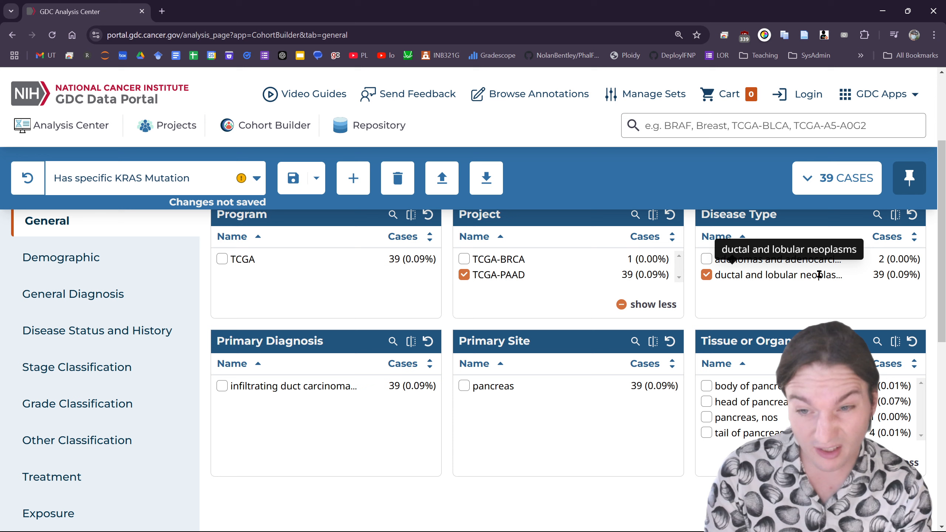
pyautogui.click(222, 386)
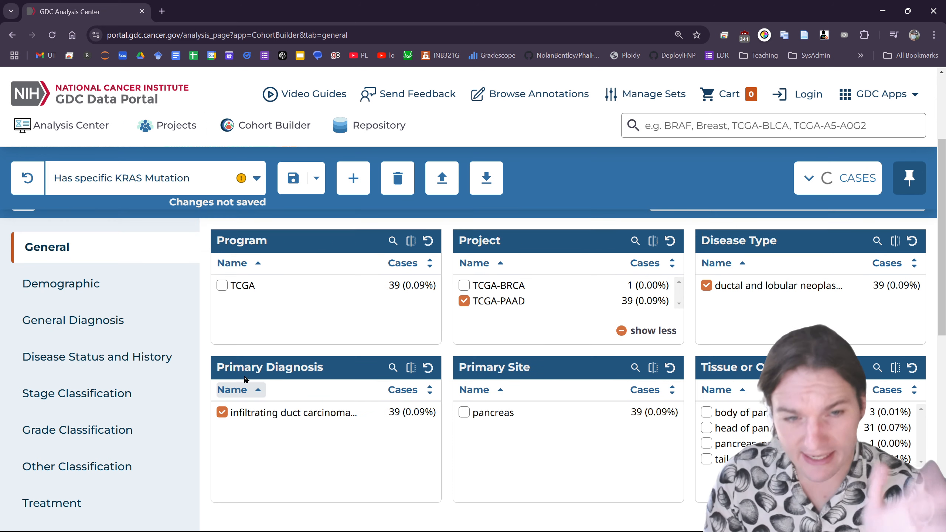
pyautogui.click(462, 417)
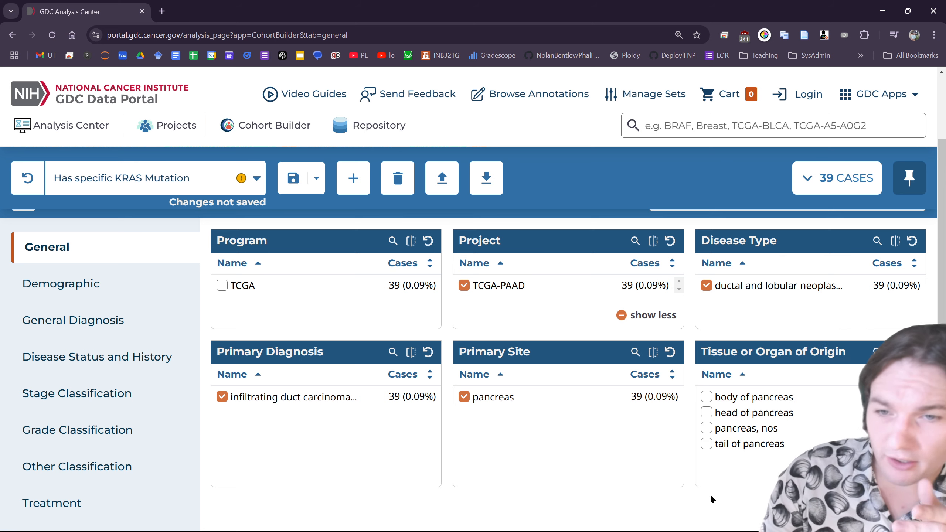
pyautogui.click(706, 413)
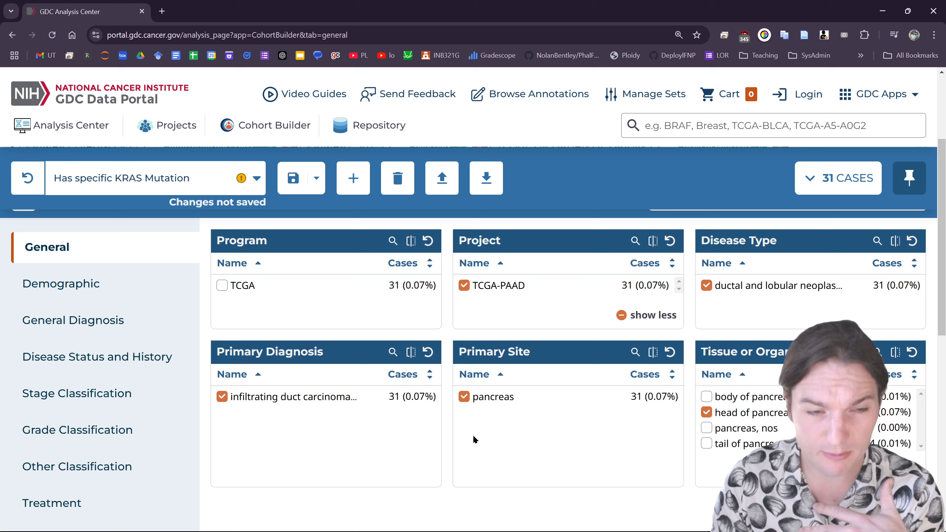
# Open the demographic filters and restrict the cohort's gender to male.
pyautogui.click(139, 292)
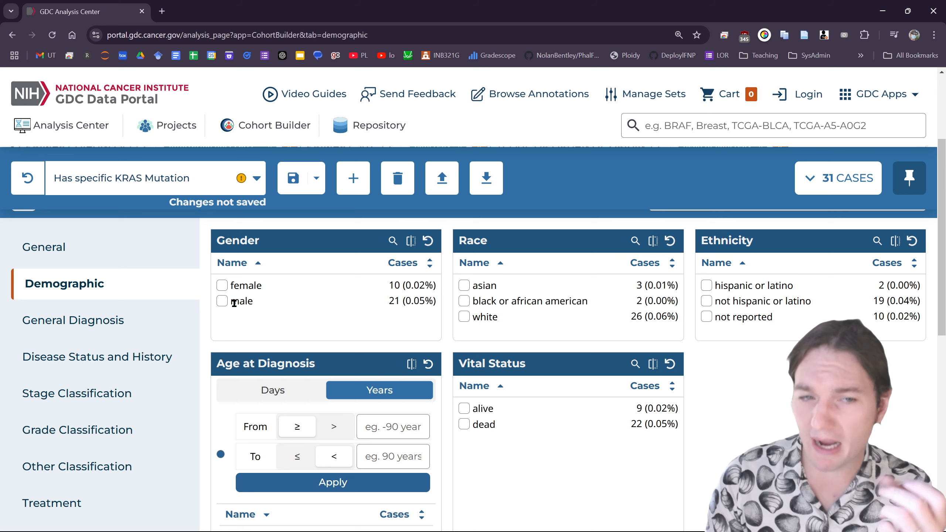
pyautogui.click(222, 302)
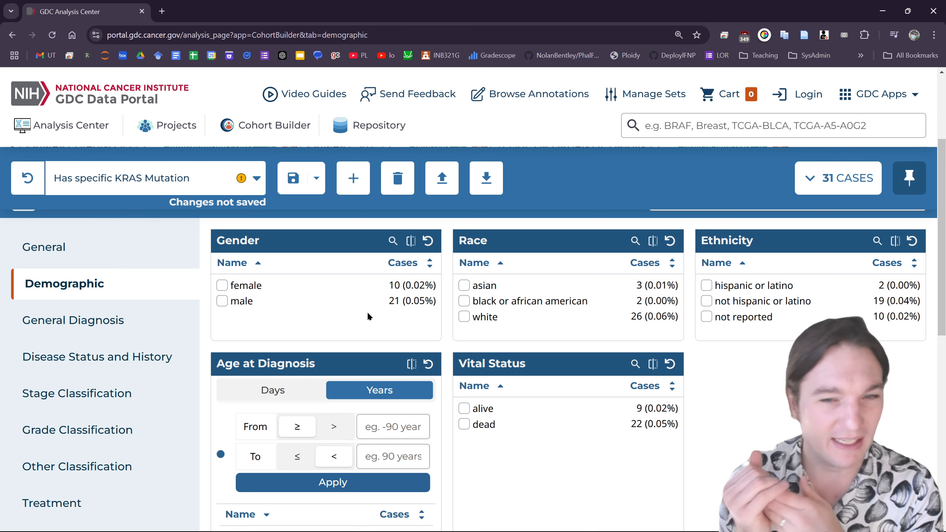
pyautogui.click(219, 300)
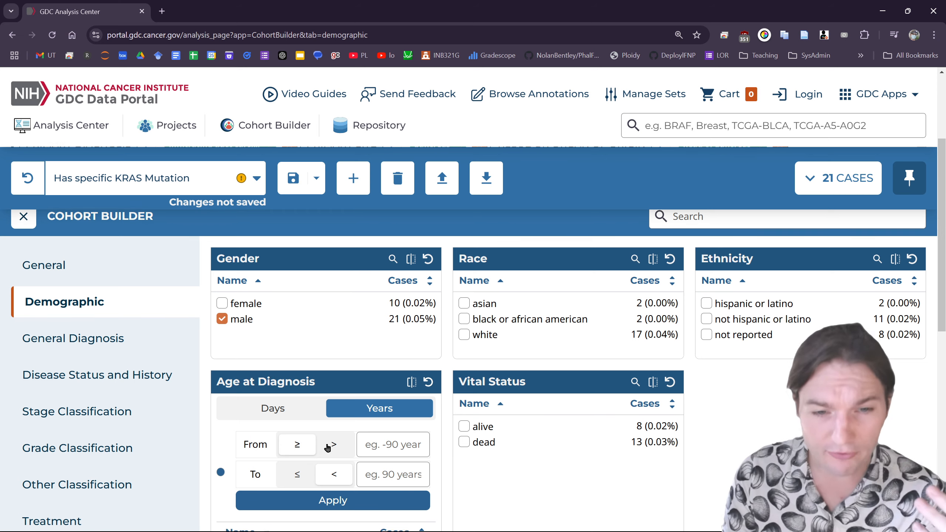
# Examine the male cases' age at diagnosis ranges, vital status, race and ethnicity.
pyautogui.scroll(-3, 327, 448)
pyautogui.scroll(-1, 327, 448)
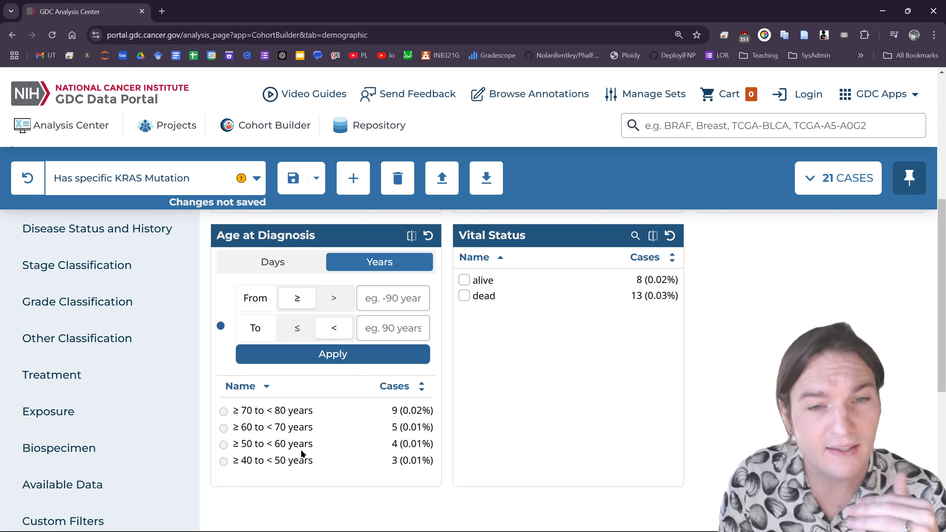
pyautogui.scroll(1, 337, 450)
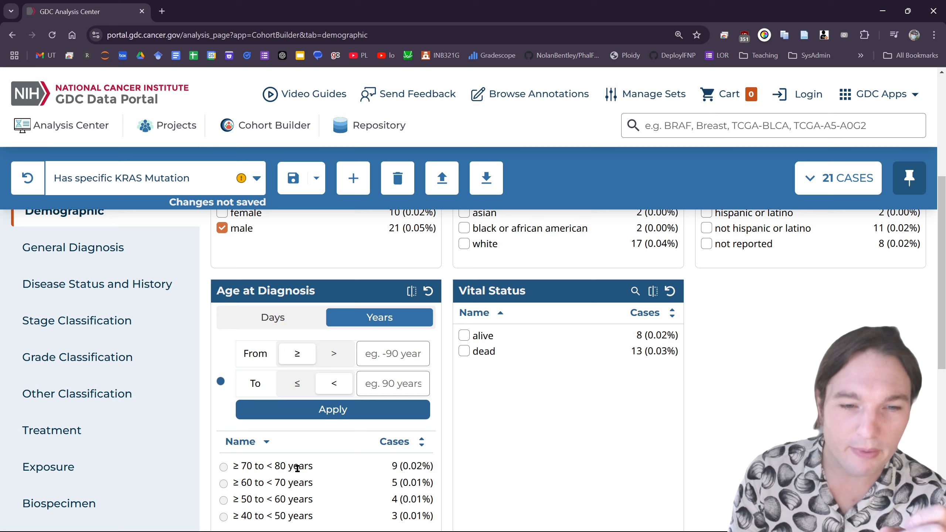
pyautogui.scroll(-1, 341, 448)
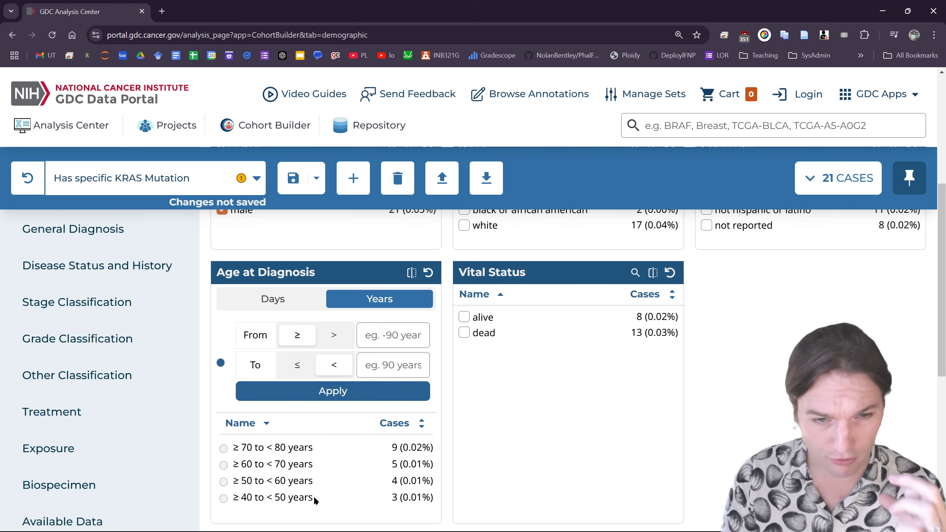
pyautogui.scroll(3, 313, 495)
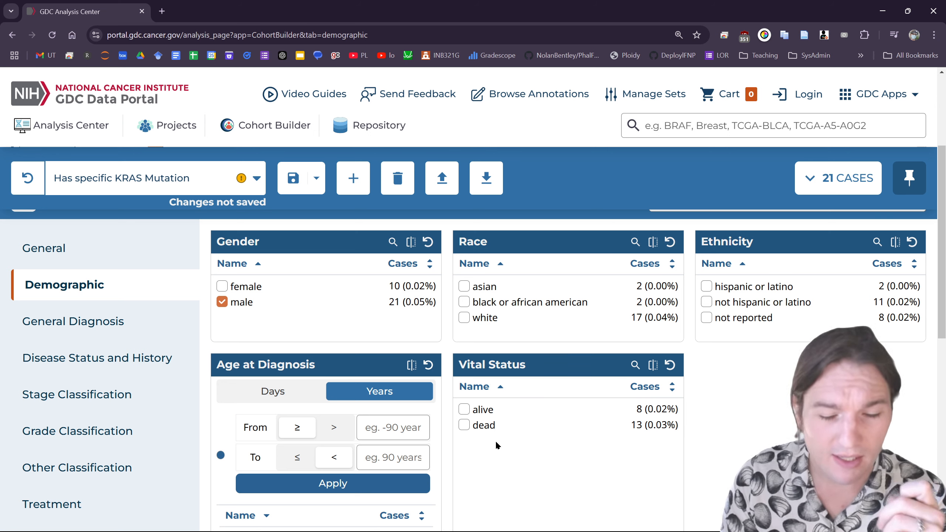
pyautogui.scroll(-2, 240, 477)
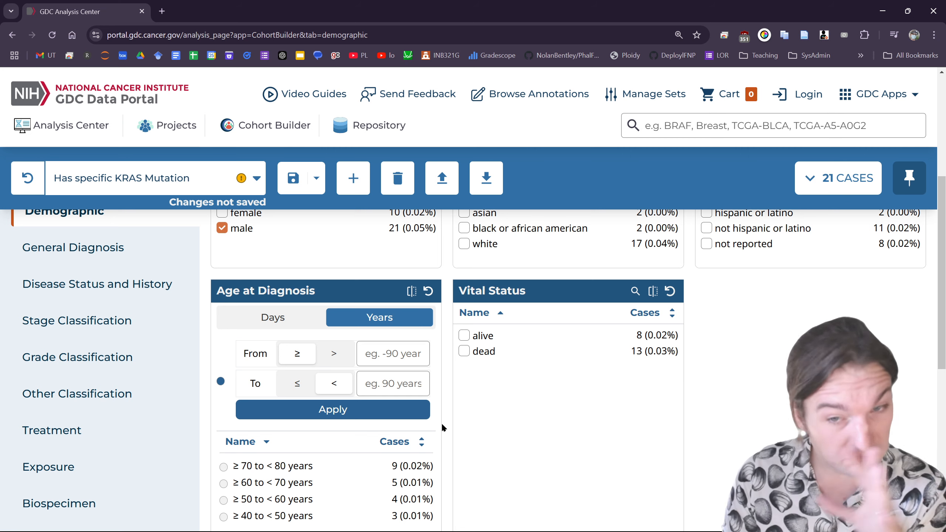
pyautogui.scroll(2, 484, 410)
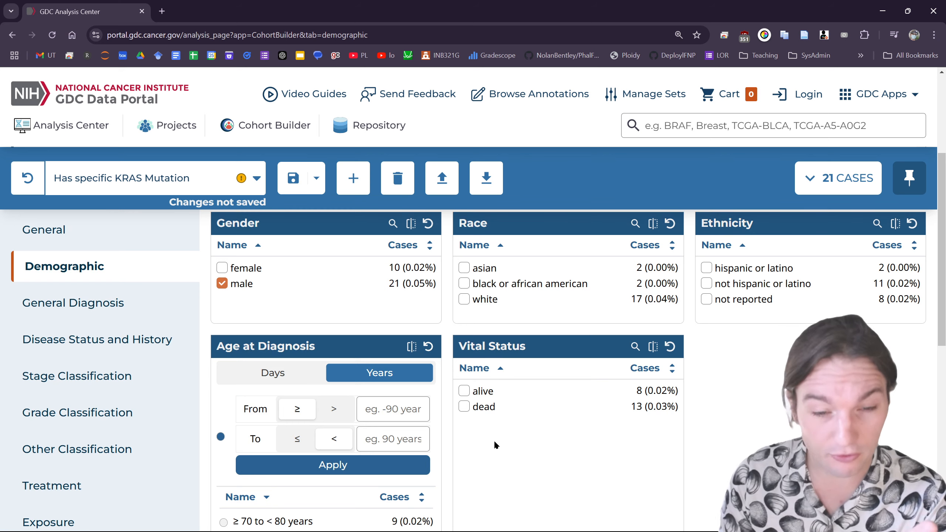
pyautogui.scroll(-2, 498, 424)
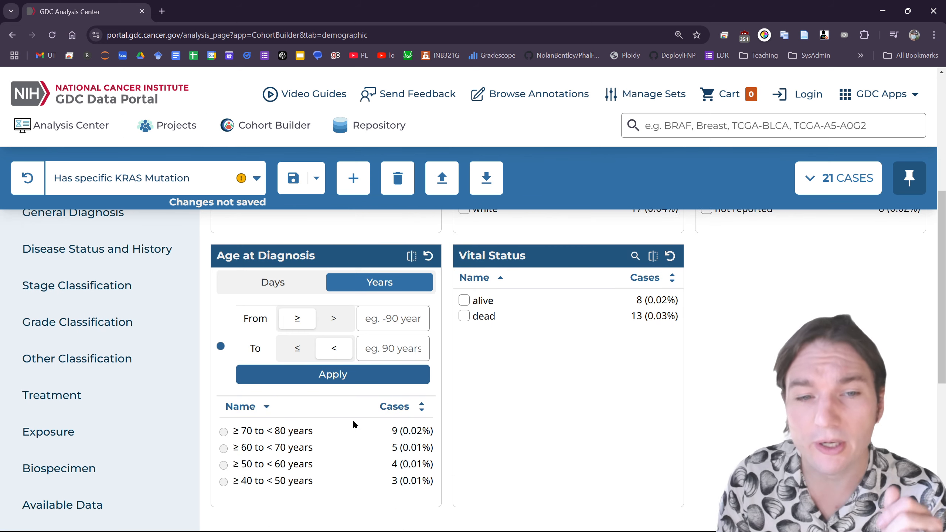
# Review the cohort's general diagnosis fields and its disease status and history fields.
pyautogui.scroll(3, 357, 416)
pyautogui.click(78, 340)
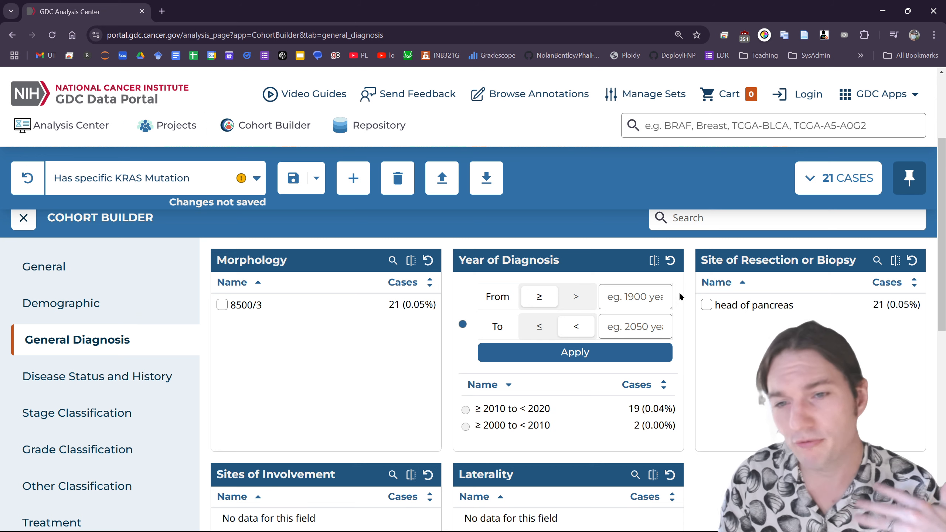
pyautogui.click(89, 374)
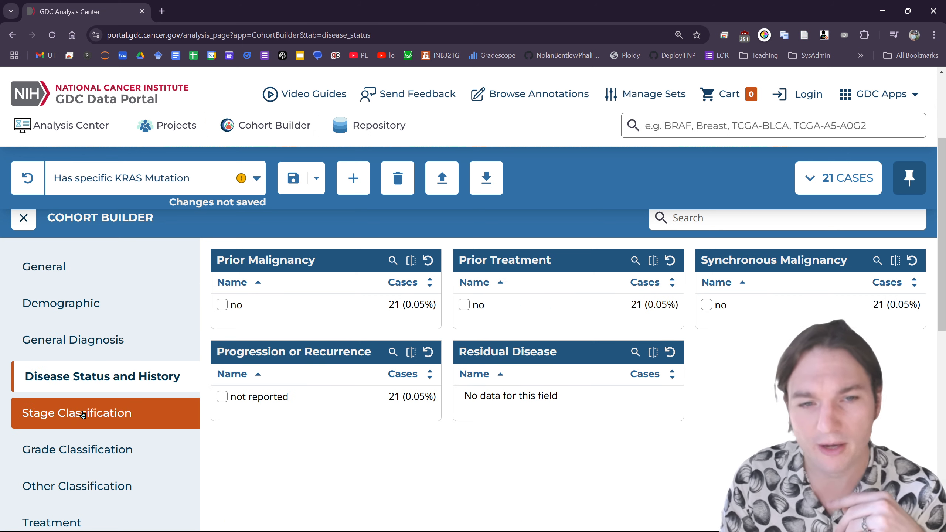
# Restrict the cohort to AJCC pathologic stages iia and iib, and review the list of applied filters.
pyautogui.click(83, 414)
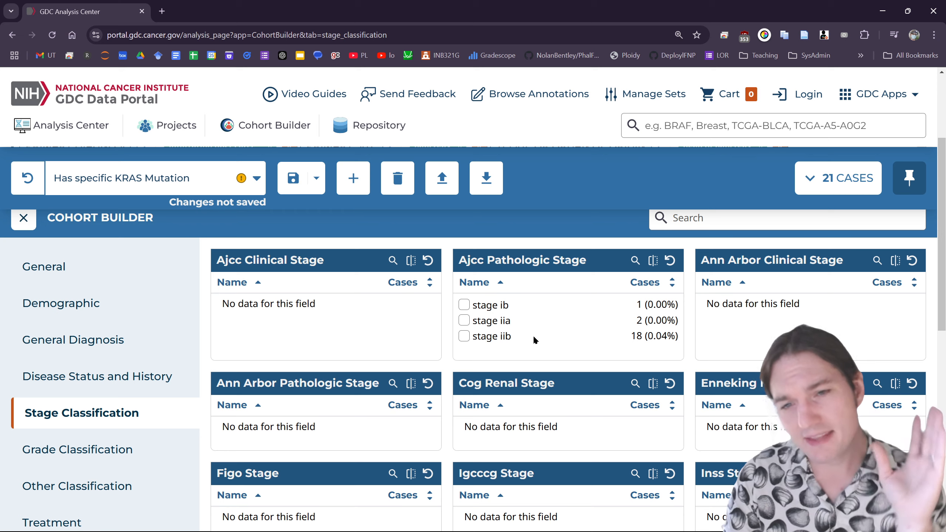
pyautogui.scroll(-1, 503, 349)
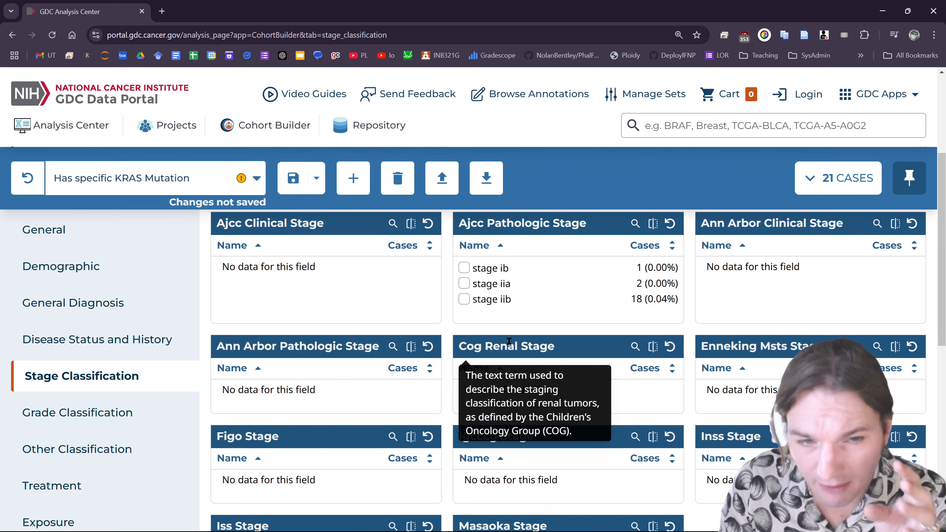
pyautogui.scroll(-1, 550, 312)
pyautogui.scroll(-2, 552, 325)
pyautogui.scroll(5, 549, 322)
pyautogui.click(464, 418)
pyautogui.click(464, 403)
pyautogui.scroll(2, 484, 407)
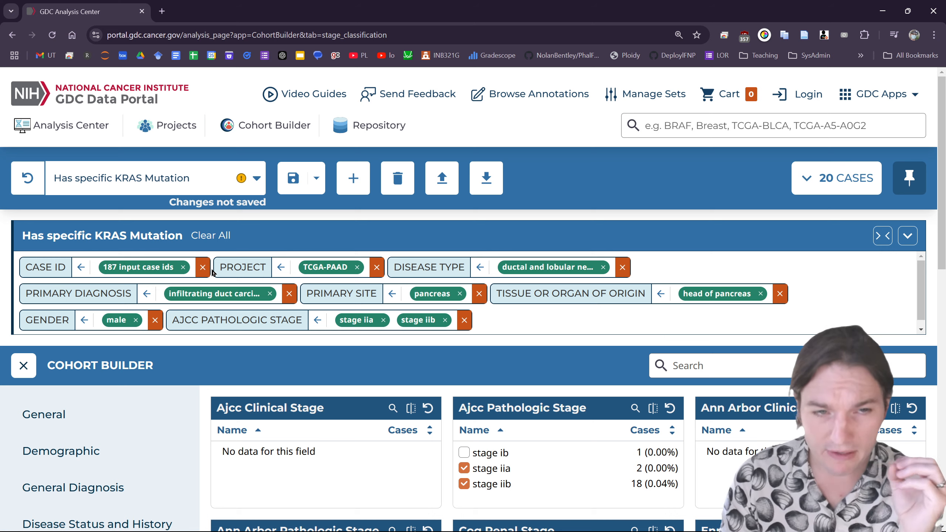
pyautogui.scroll(-3, 465, 382)
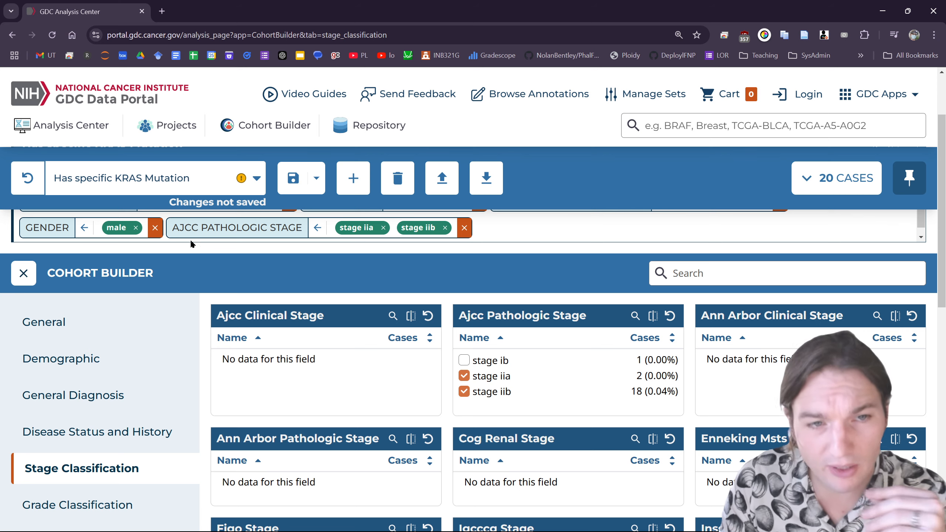
pyautogui.scroll(3, 217, 268)
pyautogui.scroll(-3, 110, 412)
# In the biospecimen filters, set the tissue type to tumor and the tumor descriptor to primary.
pyautogui.click(66, 467)
pyautogui.scroll(1, 417, 417)
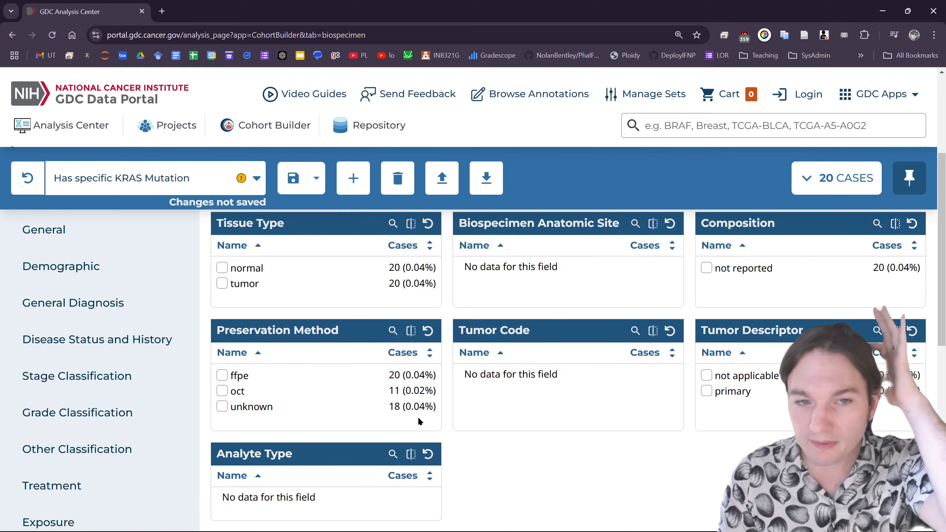
pyautogui.click(222, 286)
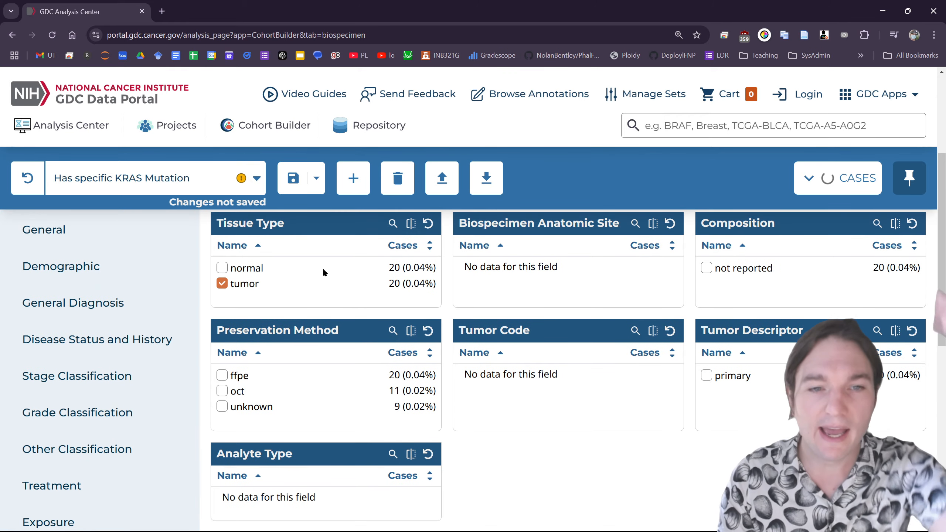
pyautogui.scroll(-1, 652, 343)
pyautogui.click(706, 338)
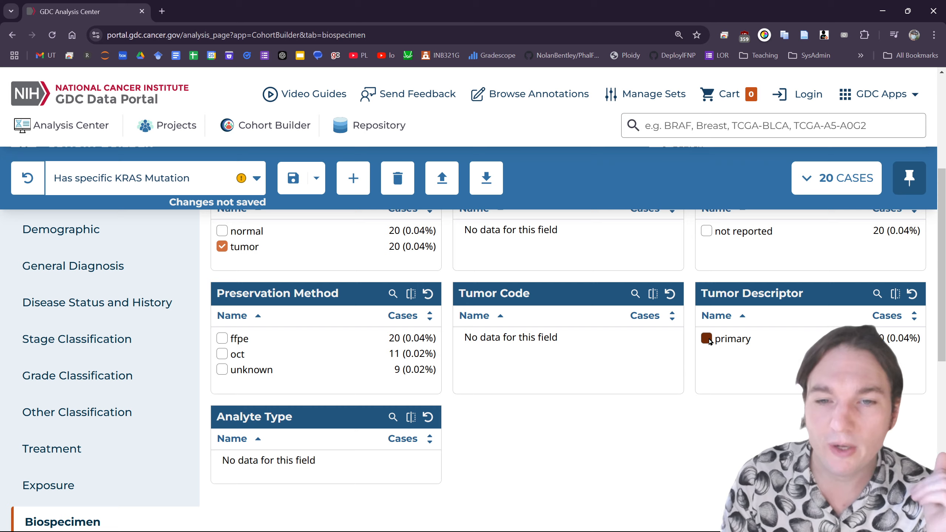
pyautogui.scroll(-2, 612, 391)
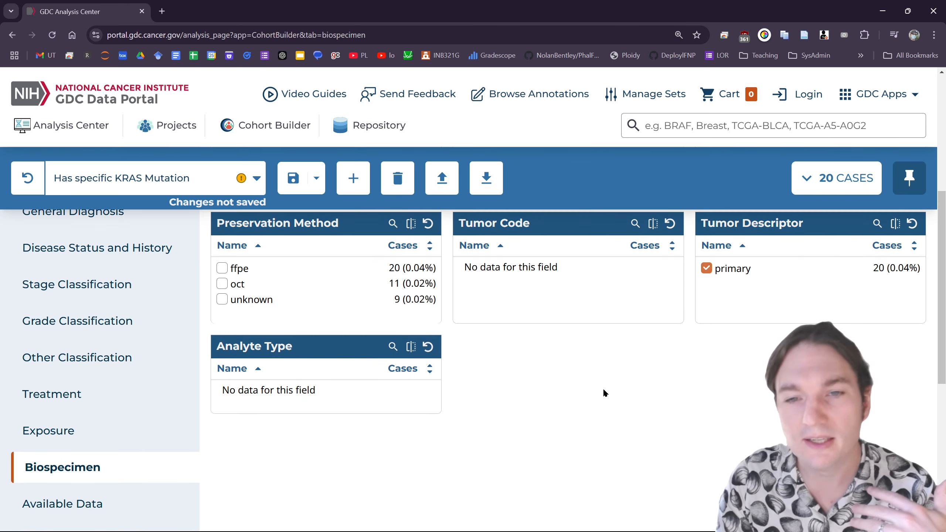
pyautogui.scroll(2, 604, 390)
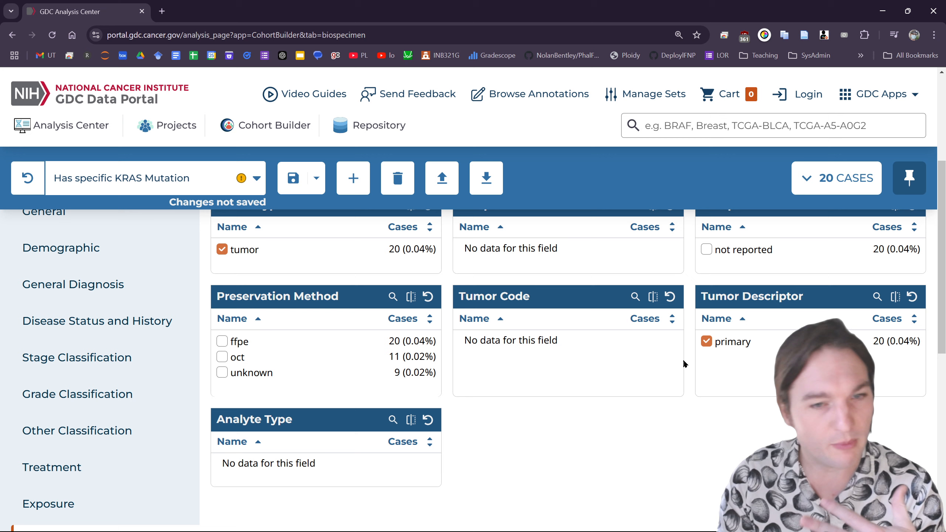
# Revisit the disease status and stage classification filters, and remove the input case ID filter from the cohort.
pyautogui.scroll(4, 557, 429)
pyautogui.scroll(-1, 90, 447)
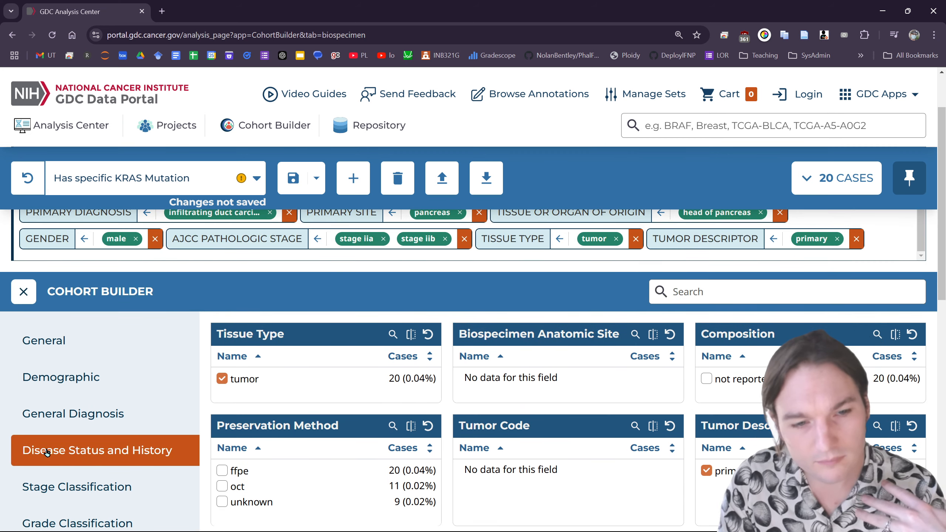
pyautogui.click(80, 451)
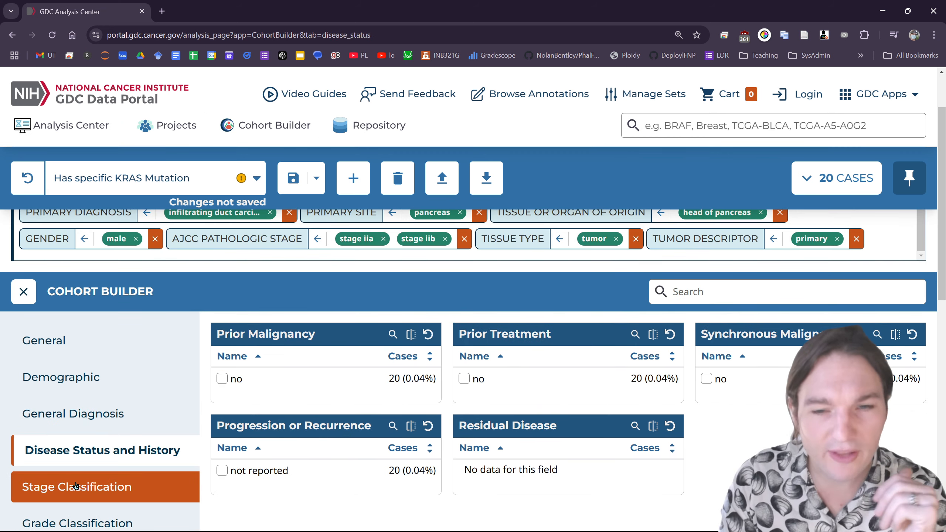
pyautogui.click(77, 486)
pyautogui.scroll(-1, 224, 373)
pyautogui.scroll(3, 278, 254)
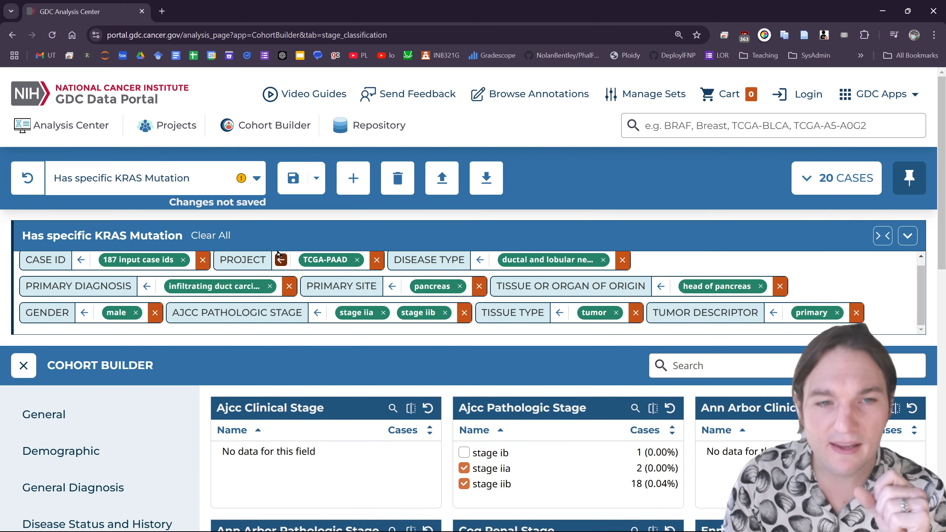
pyautogui.click(202, 260)
# Review the pathologic stage distribution and the biospecimen fields, including preservation method, without the case ID restriction.
pyautogui.scroll(-2, 608, 374)
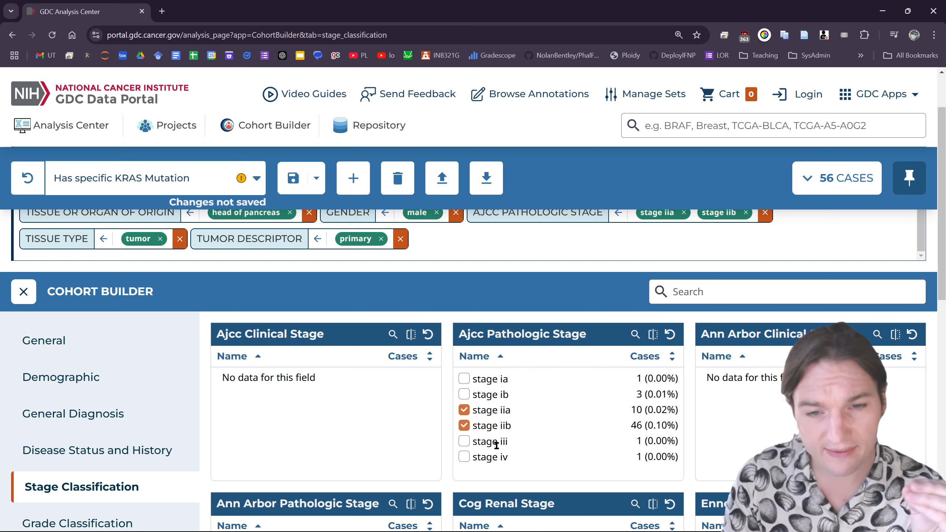
pyautogui.scroll(-3, 482, 474)
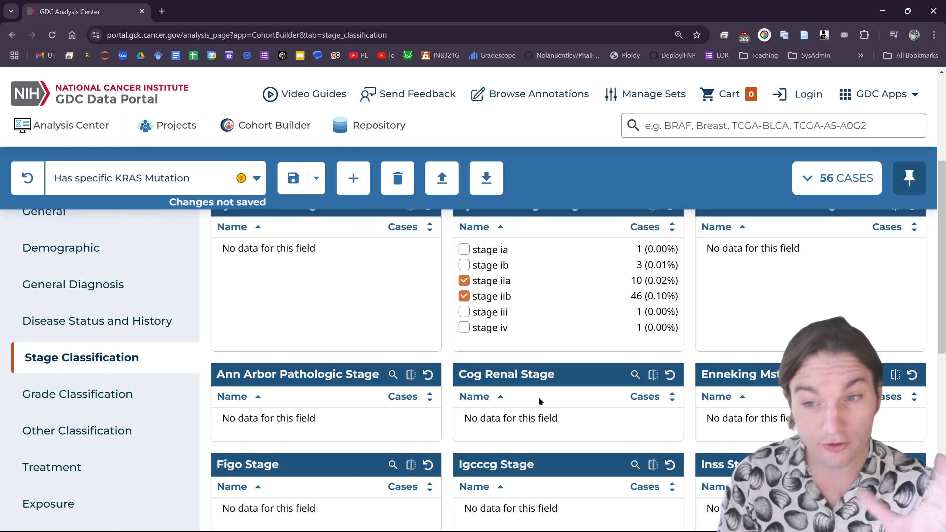
pyautogui.scroll(-1, 539, 403)
pyautogui.click(49, 501)
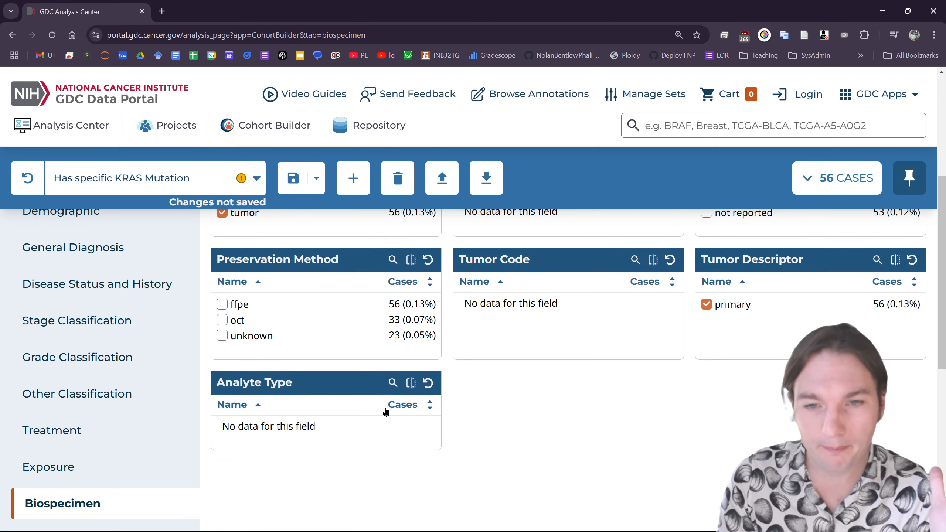
pyautogui.scroll(3, 748, 421)
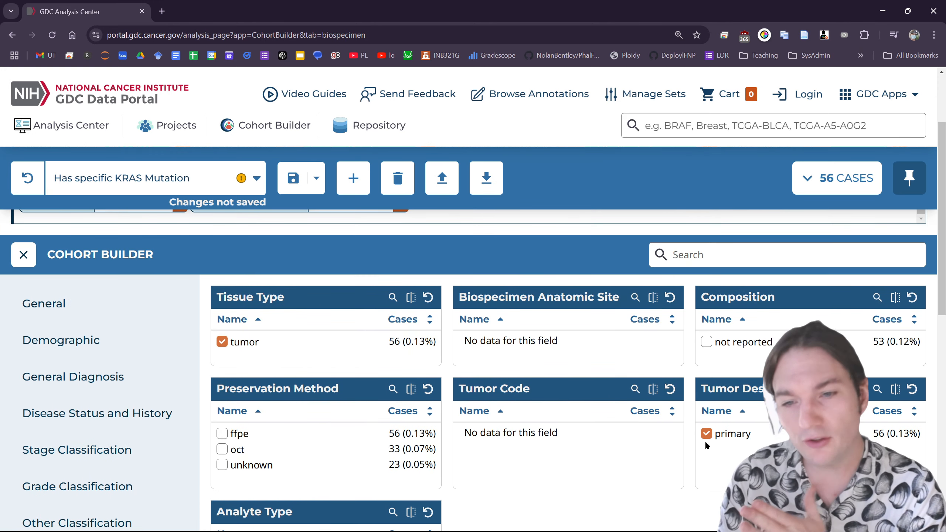
pyautogui.scroll(-2, 700, 417)
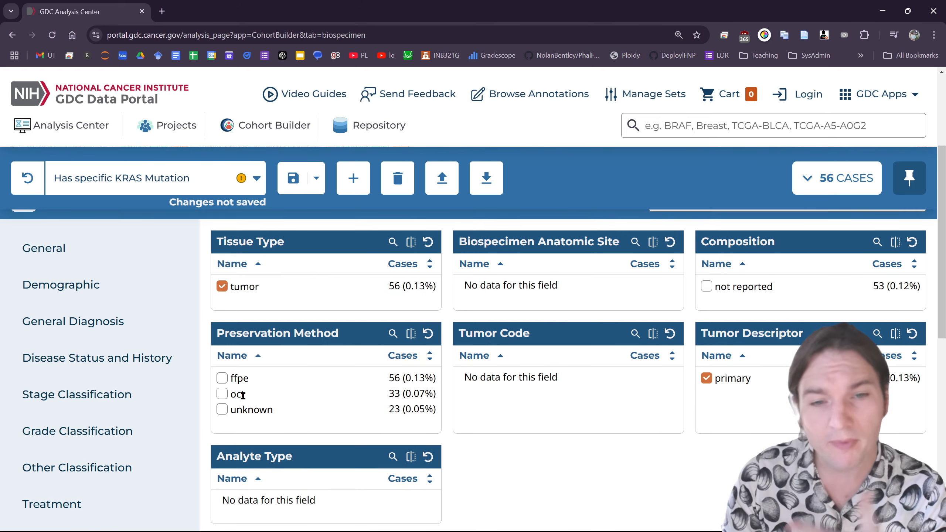
# Save the current filtered cohort as a new cohort named "PAAD Filtered".
pyautogui.scroll(2, 295, 411)
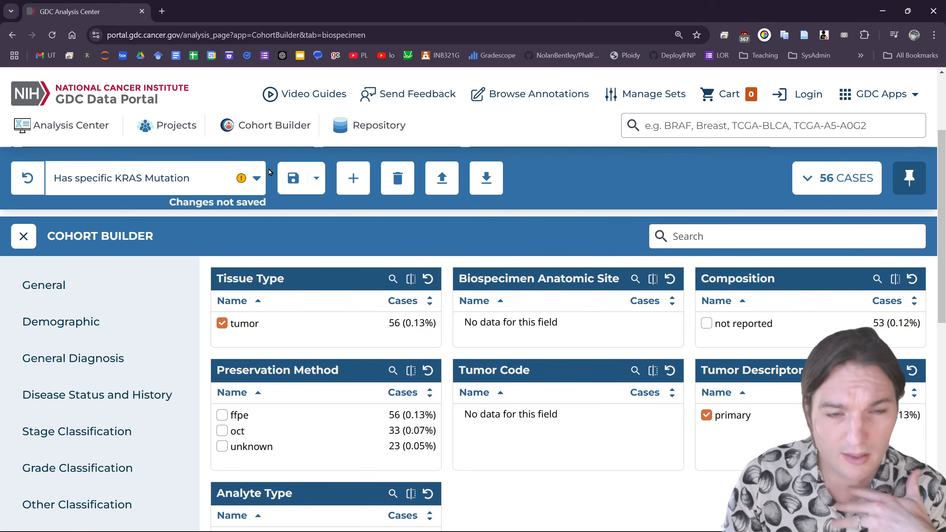
pyautogui.click(317, 179)
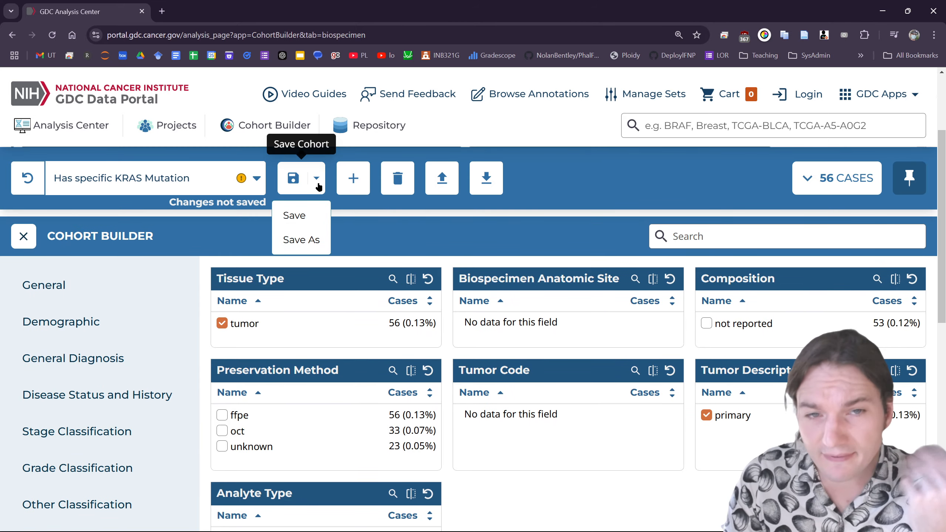
pyautogui.click(295, 240)
pyautogui.write('PP')
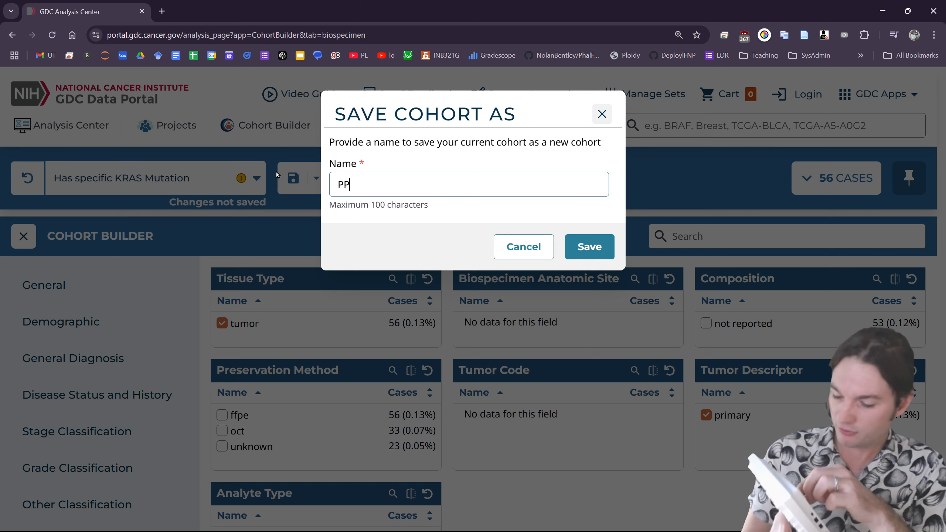
pyautogui.press('BackSpace')
pyautogui.write('AAD ')
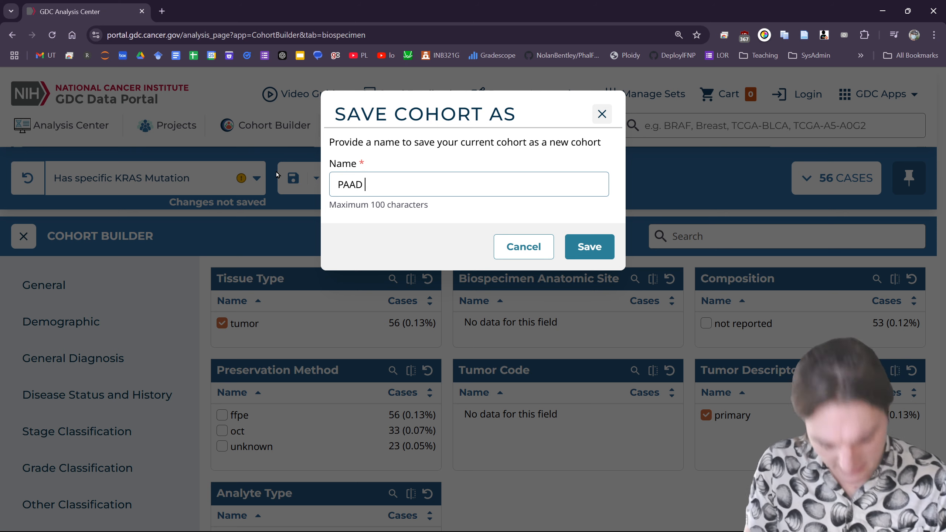
pyautogui.write('Filtered')
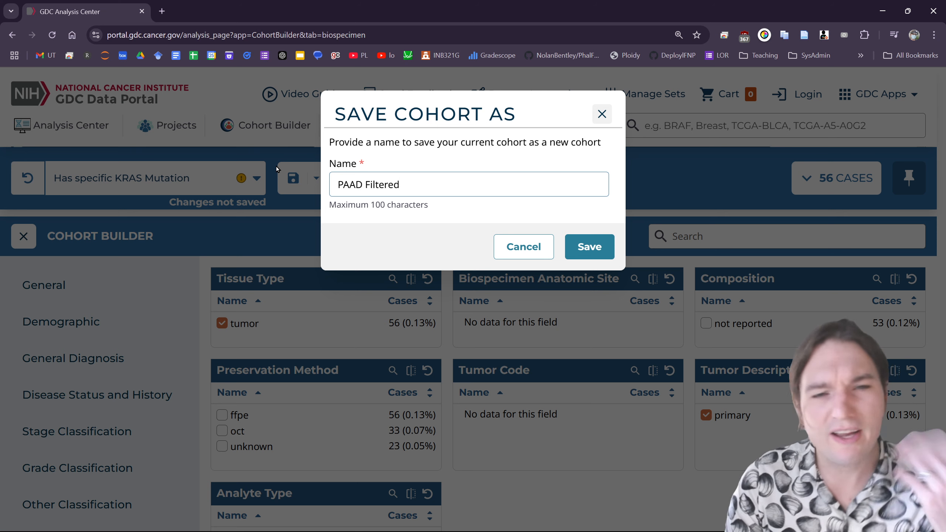
pyautogui.click(594, 257)
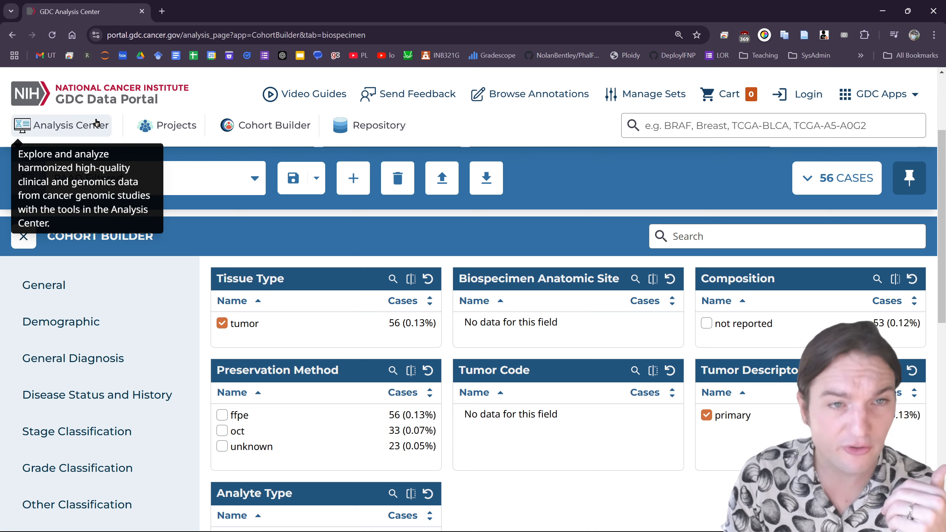
# Run a set operation on the PAAD Filtered, TCGA Filtered - No KRAS Mutations and KRAS Any mutation cohorts.
pyautogui.click(70, 126)
pyautogui.scroll(-4, 442, 412)
pyautogui.click(560, 463)
pyautogui.scroll(-3, 224, 462)
pyautogui.click(25, 238)
pyautogui.click(25, 391)
pyautogui.scroll(1, 225, 462)
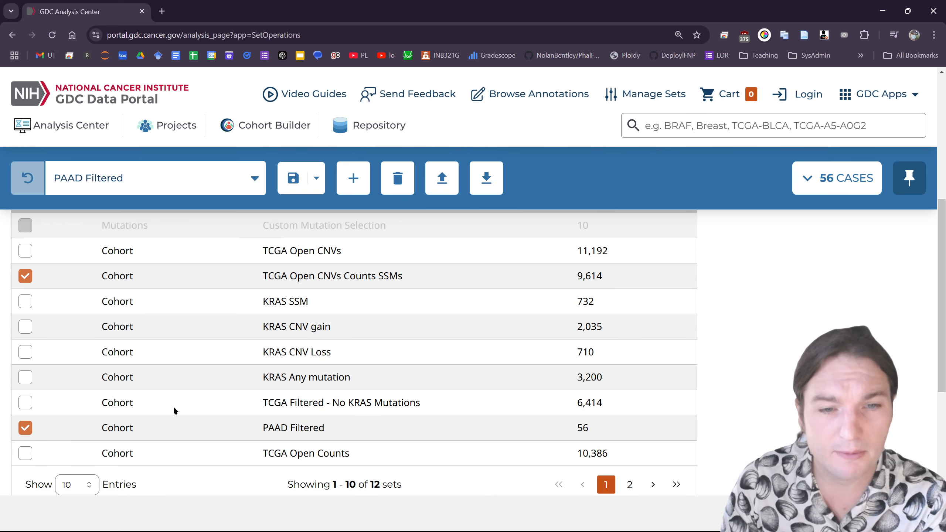
pyautogui.click(25, 403)
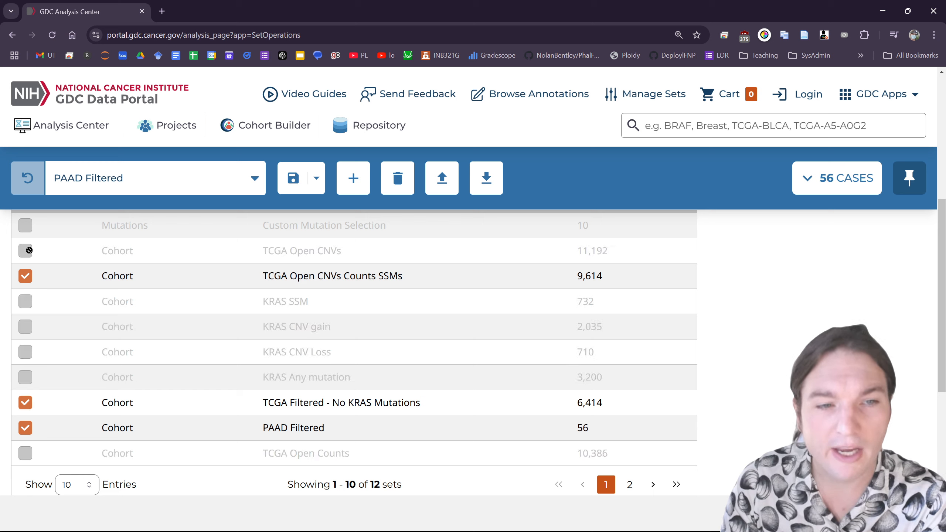
pyautogui.click(26, 275)
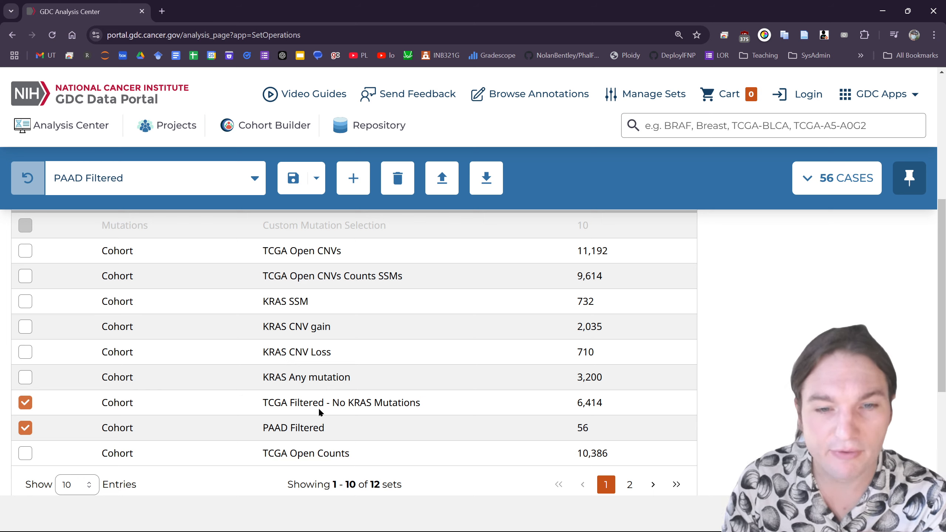
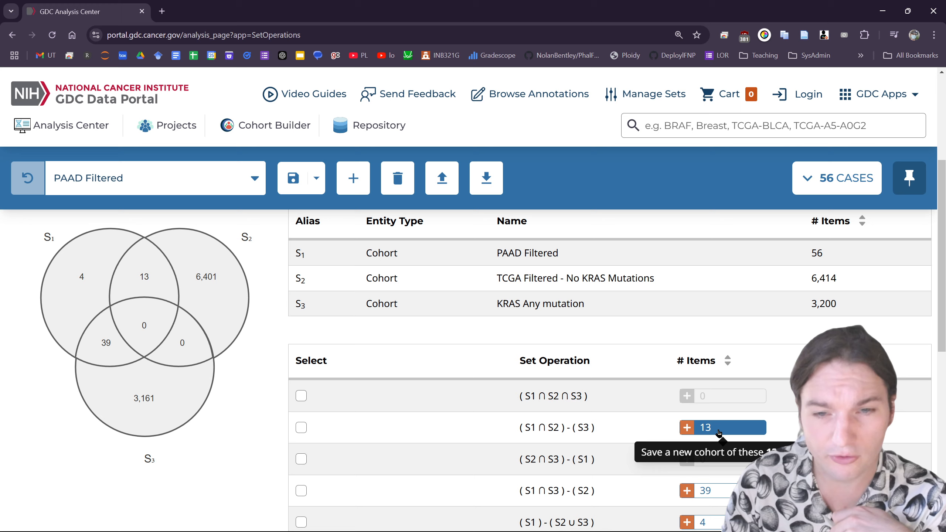
# Save the overlap of PAAD Filtered and TCGA Filtered - No KRAS Mutations, excluding KRAS Any mutation, as cohort "PAAD Filtered - No KRAS Mutation".
pyautogui.click(700, 428)
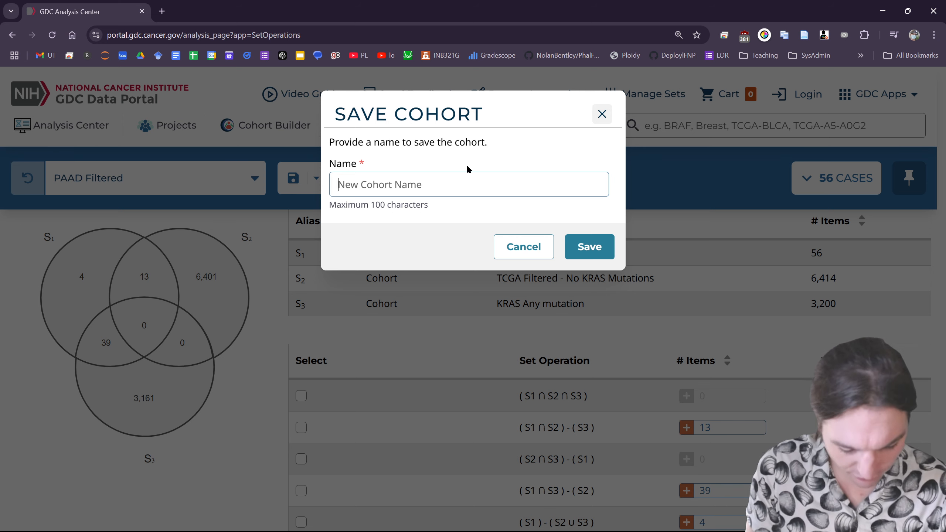
pyautogui.write('PA')
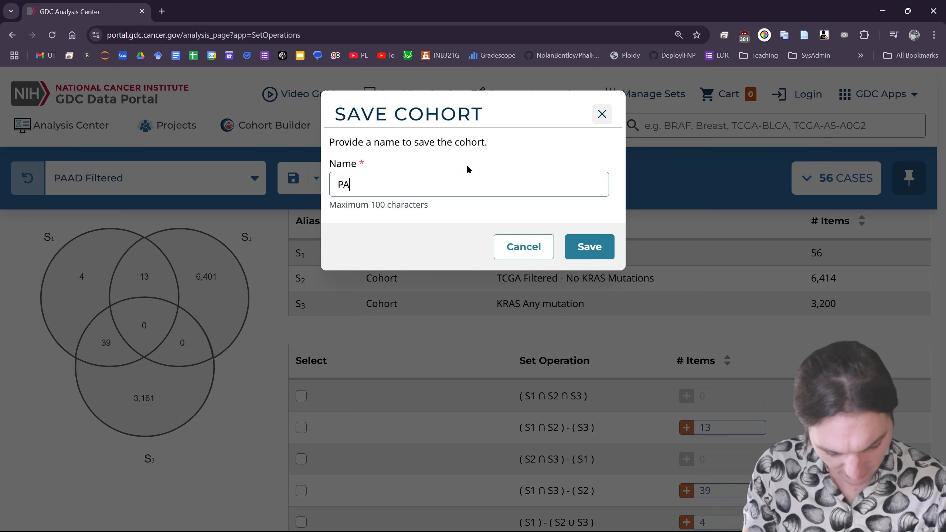
pyautogui.write('AD Filtered - No KRAS Mutation')
pyautogui.click(404, 185)
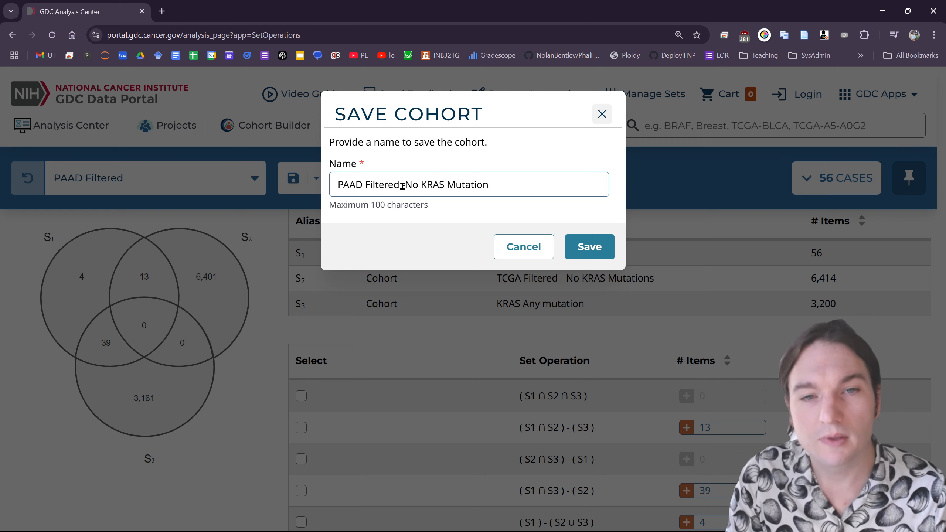
pyautogui.press('Delete')
pyautogui.click(581, 255)
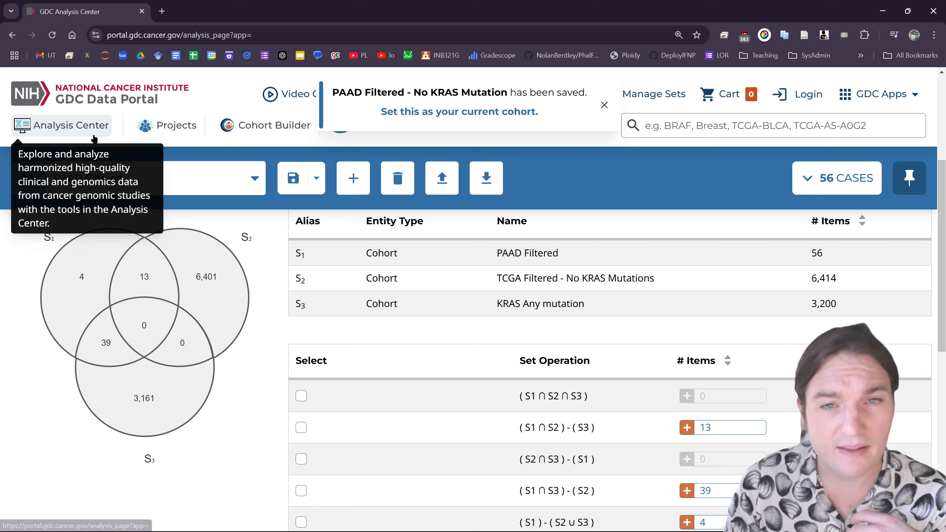
# Start a new set operation and include the PAAD Filtered and Has specific KRAS Mutation cohorts.
pyautogui.click(63, 125)
pyautogui.scroll(-5, 500, 324)
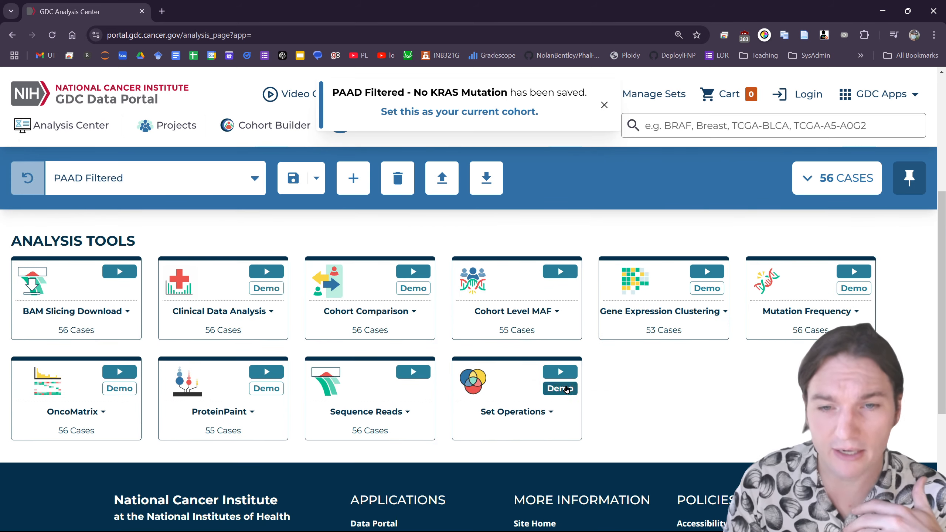
pyautogui.click(561, 372)
pyautogui.scroll(-9, 346, 344)
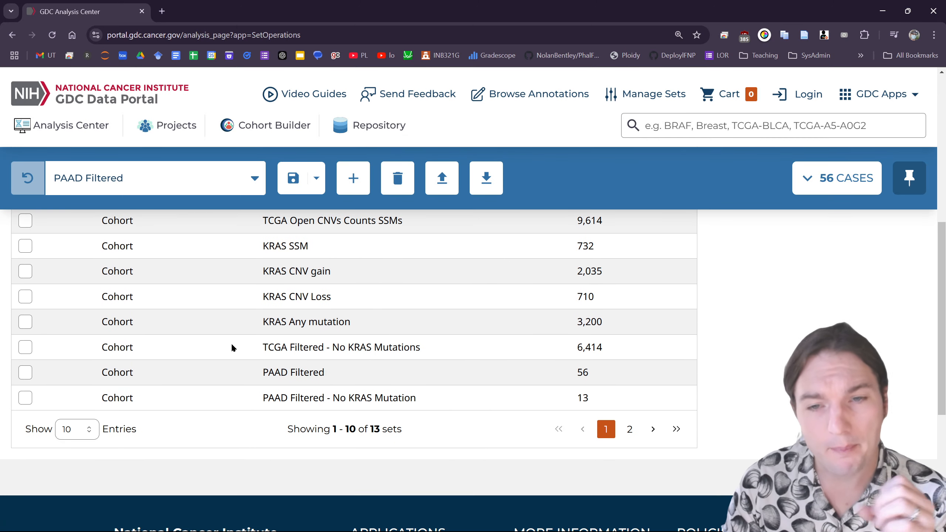
pyautogui.scroll(1, 223, 369)
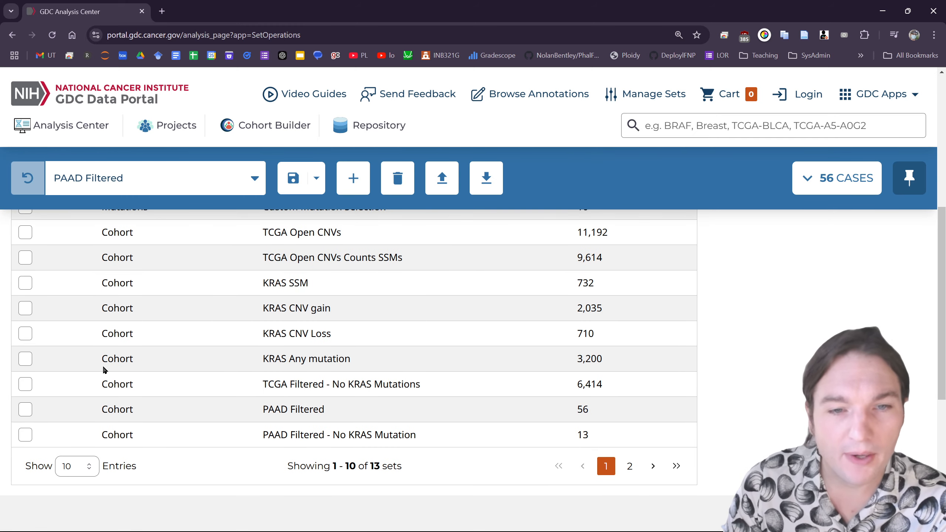
pyautogui.click(25, 410)
pyautogui.click(629, 466)
pyautogui.click(25, 329)
pyautogui.click(598, 364)
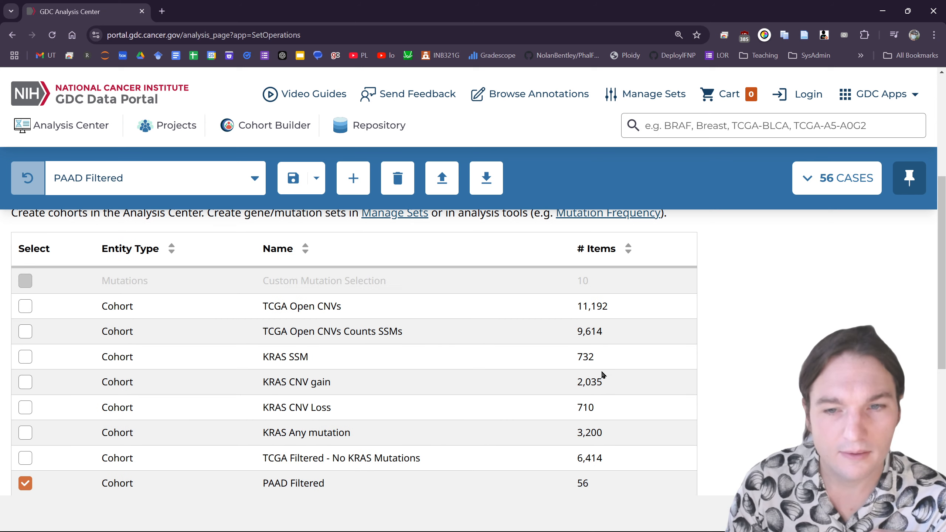
# Add the KRAS Any mutation cohort as the third set and run the set operation.
pyautogui.scroll(-3, 602, 375)
pyautogui.scroll(2, 198, 344)
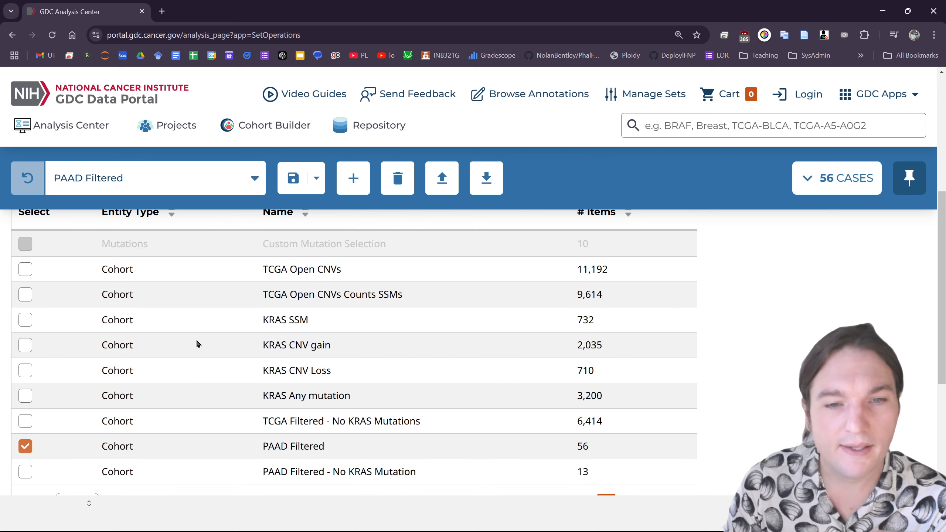
pyautogui.scroll(-1, 197, 344)
pyautogui.click(26, 359)
pyautogui.click(903, 514)
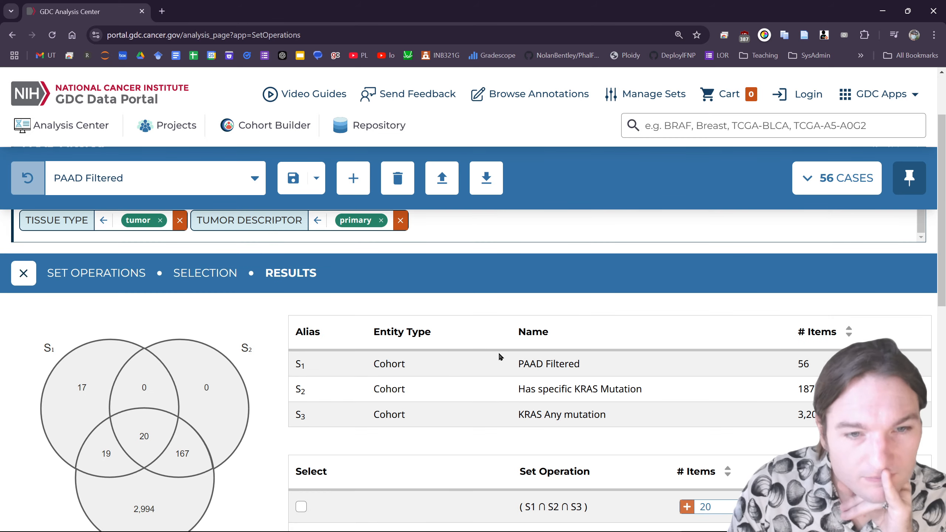
# Save the intersection of all three sets as a new cohort named "PAAD Filtered - Including the specific mutation".
pyautogui.scroll(-2, 498, 353)
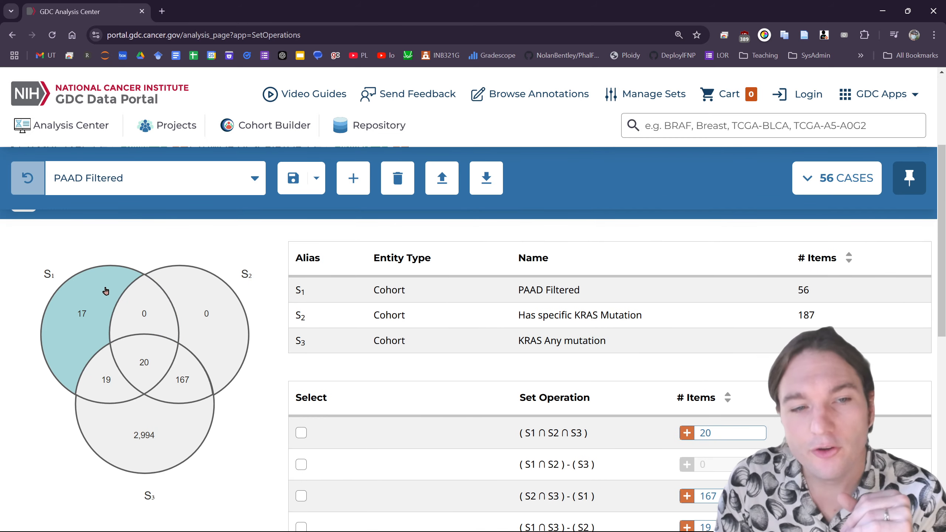
pyautogui.click(146, 360)
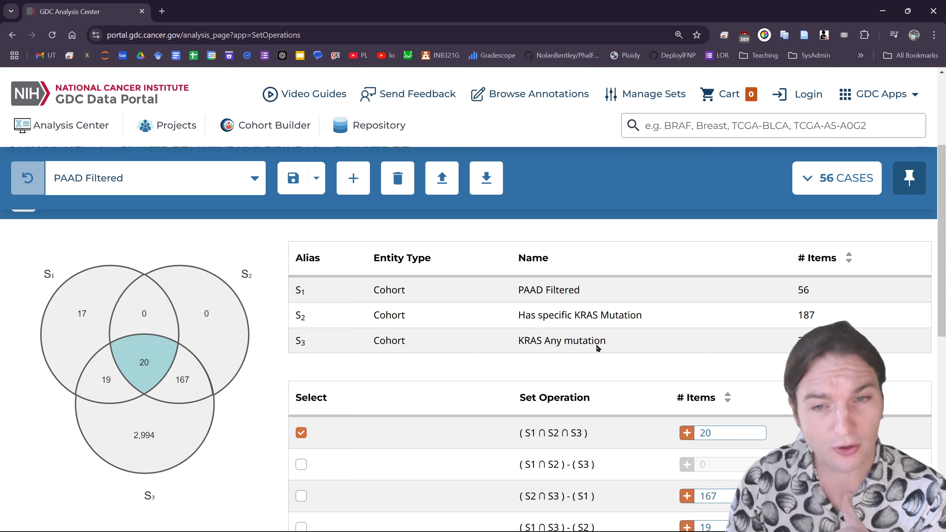
pyautogui.click(707, 434)
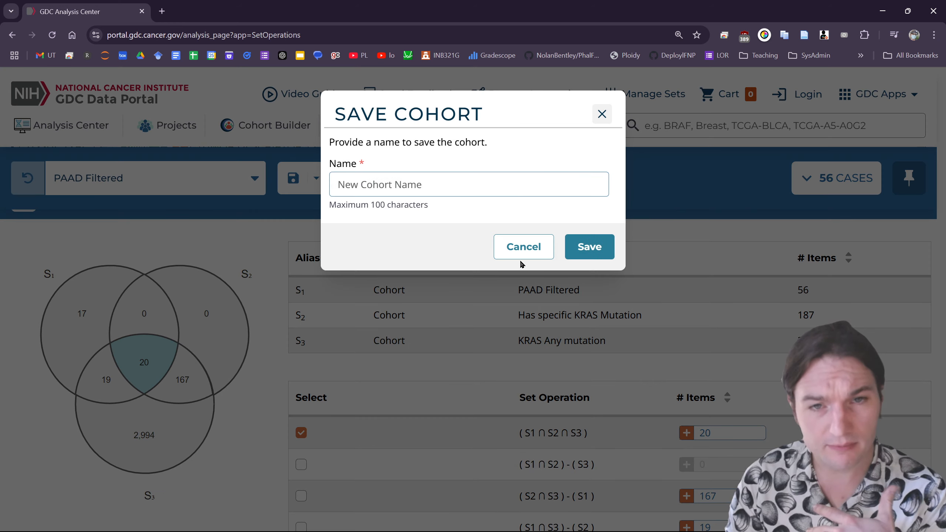
pyautogui.write('PA')
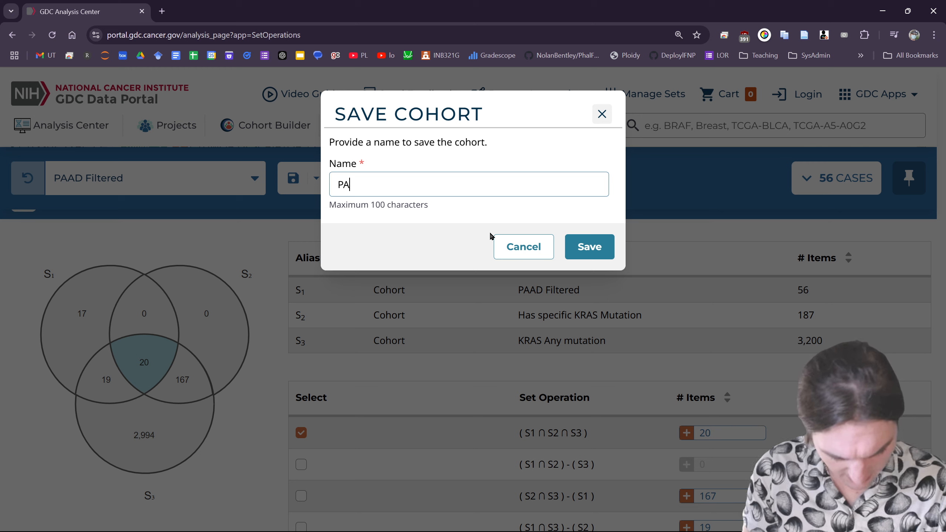
pyautogui.write('AD Filtered ')
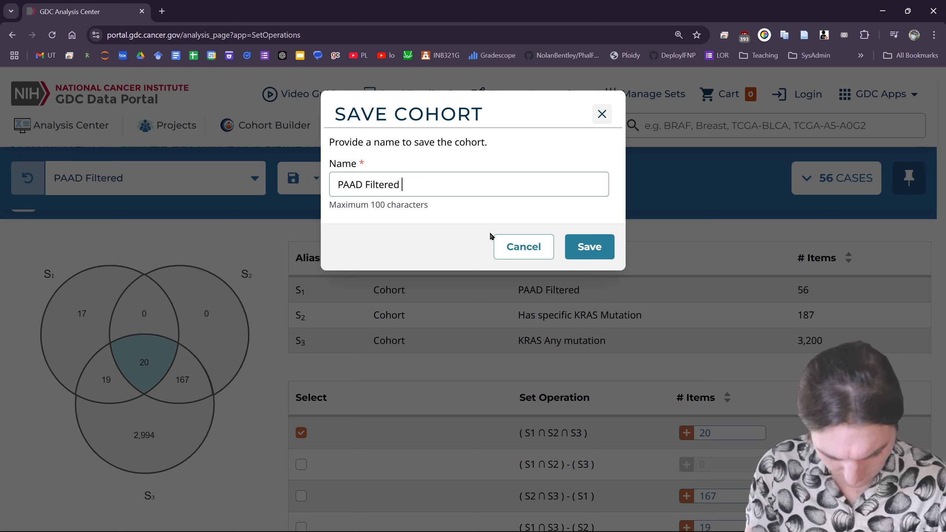
pyautogui.write('- In')
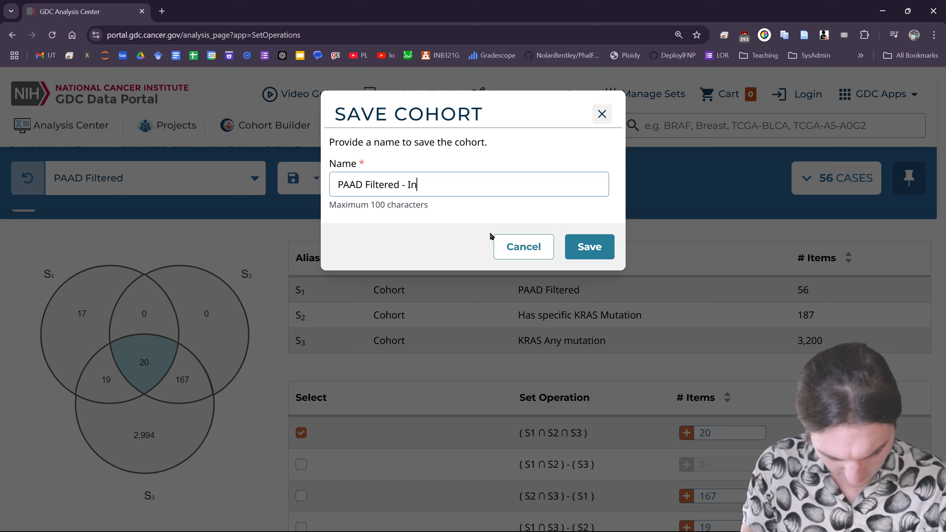
pyautogui.write('lcuding the ')
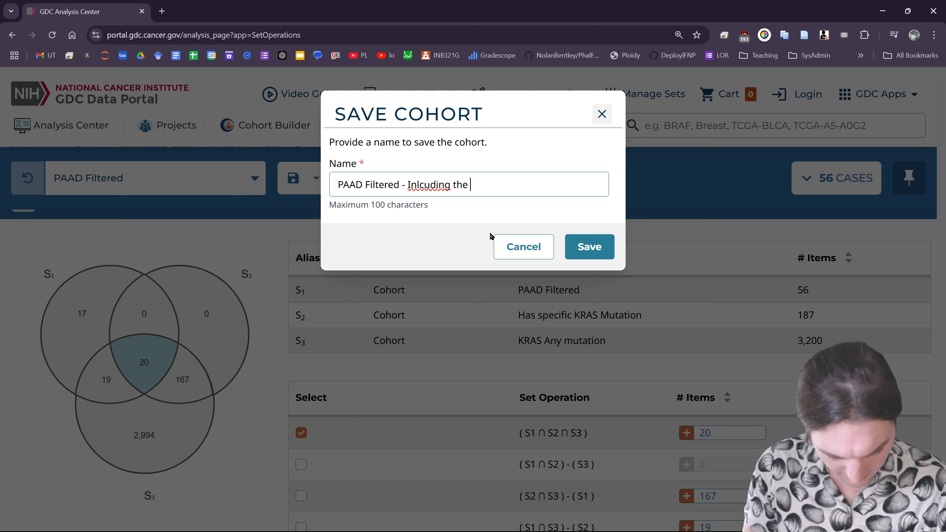
pyautogui.write('specific mutation')
pyautogui.hotkey('ctrl', 'Left')
pyautogui.hotkey('ctrl', 'Left')
pyautogui.hotkey('ctrl', 'Left')
pyautogui.hotkey('ctrl', 'Left')
pyautogui.press('Right')
pyautogui.press('Right')
pyautogui.press('Right')
pyautogui.press('Right')
pyautogui.press('BackSpace')
pyautogui.press('BackSpace')
pyautogui.write('cl')
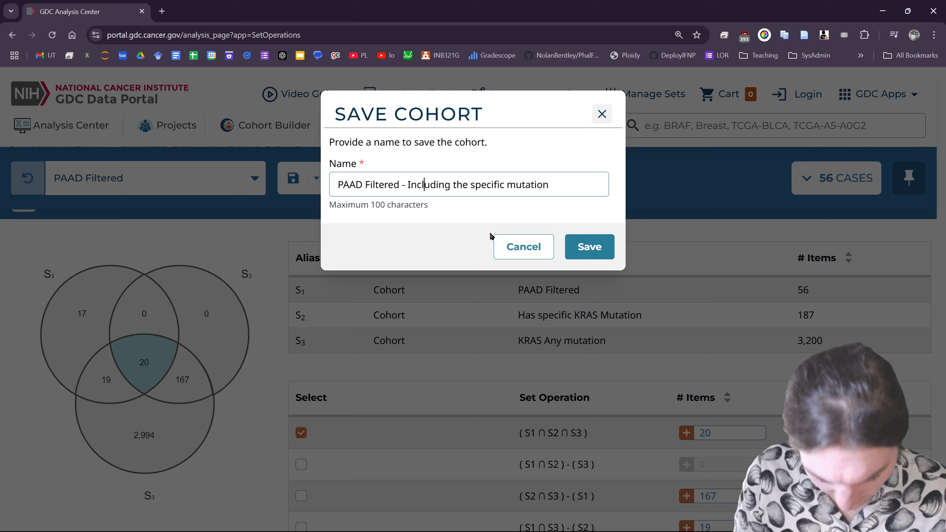
pyautogui.click(583, 258)
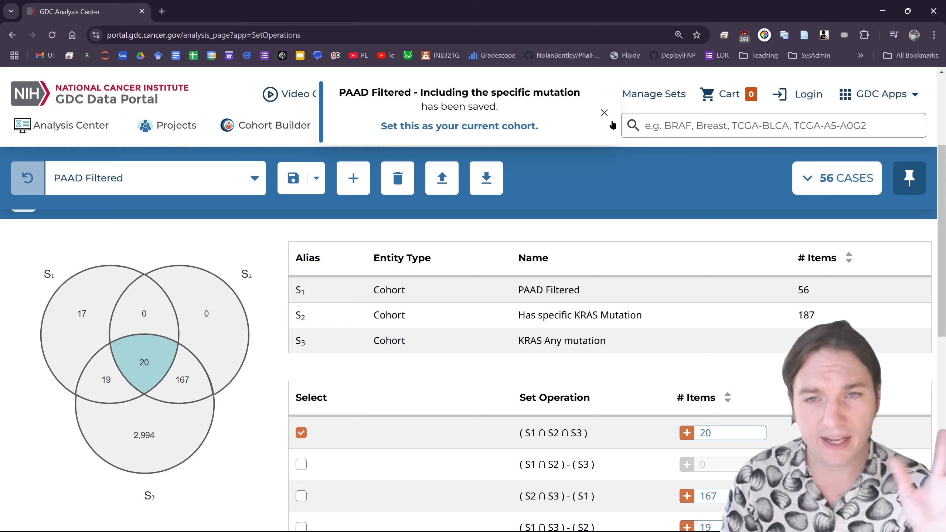
# Open the Mutation Frequency tool and make PAAD Filtered - No KRAS Mutation the current cohort.
pyautogui.click(94, 134)
pyautogui.scroll(-6, 568, 377)
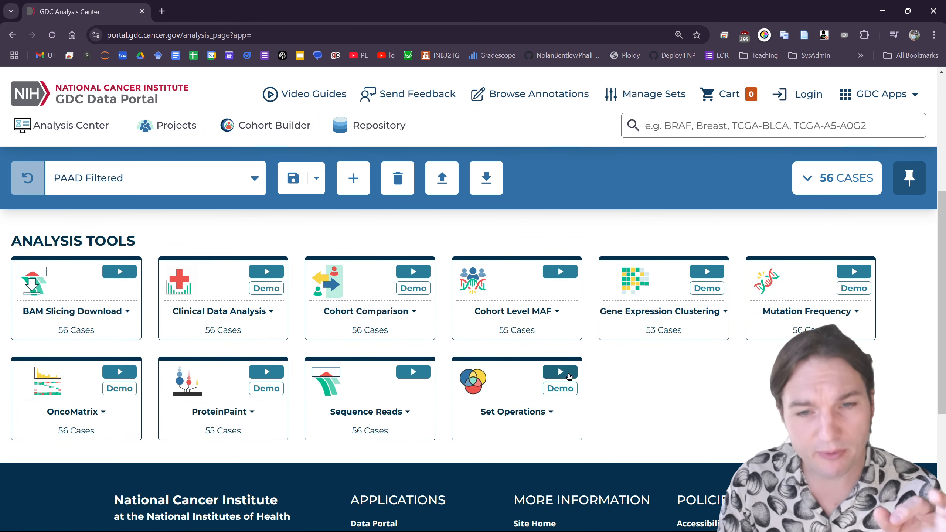
pyautogui.click(854, 271)
pyautogui.click(155, 177)
pyautogui.click(223, 272)
# Search the mutated genes table for "kras" to check the cohort for KRAS mutations.
pyautogui.scroll(-10, 469, 363)
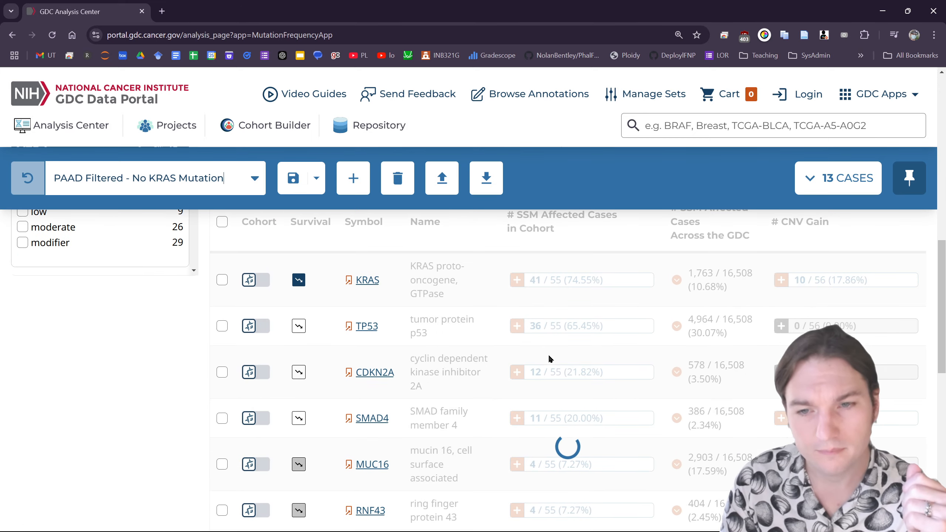
pyautogui.scroll(2, 718, 257)
pyautogui.click(767, 284)
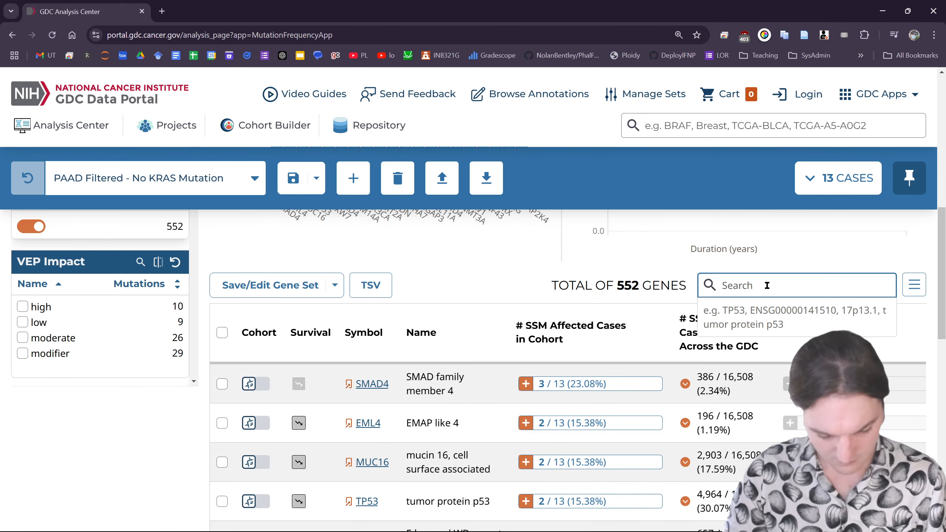
pyautogui.write('kras')
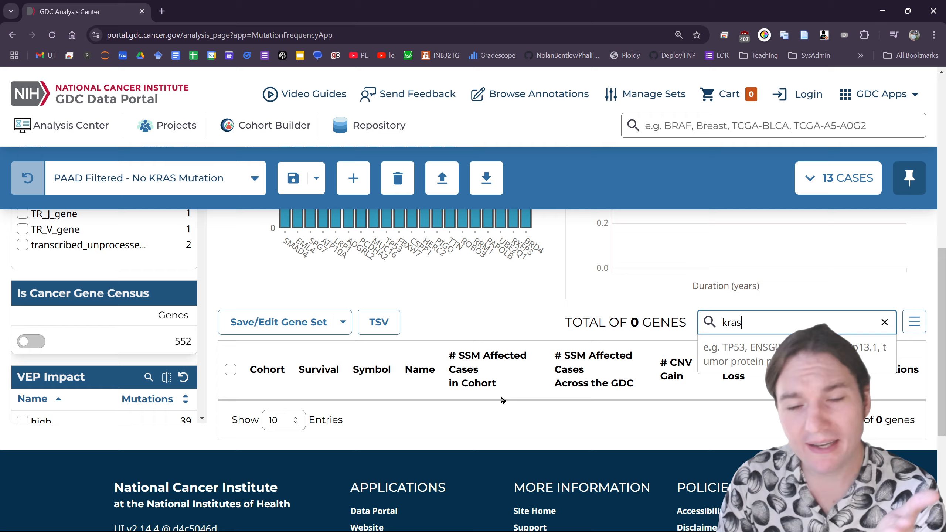
# Make PAAD Filtered - Including the specific mutation the current cohort and check its KRAS row in the genes table.
pyautogui.scroll(10, 501, 397)
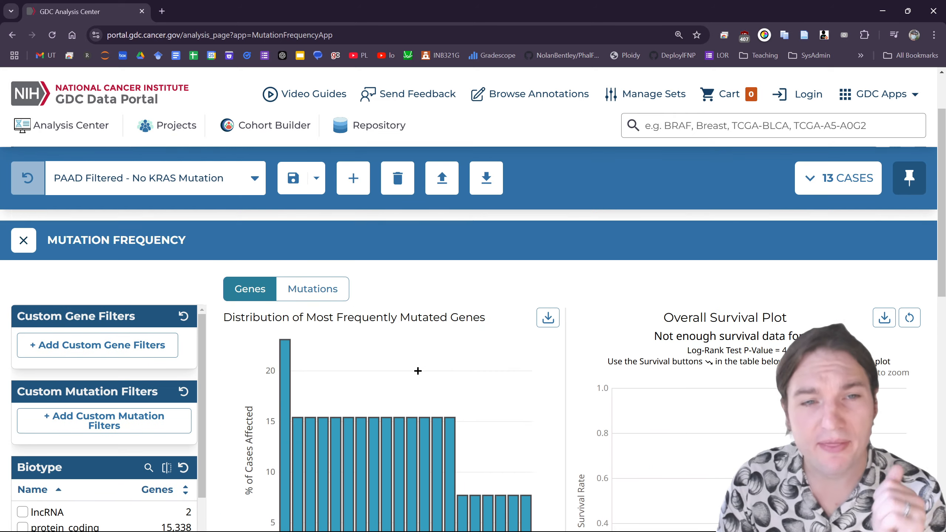
pyautogui.click(253, 186)
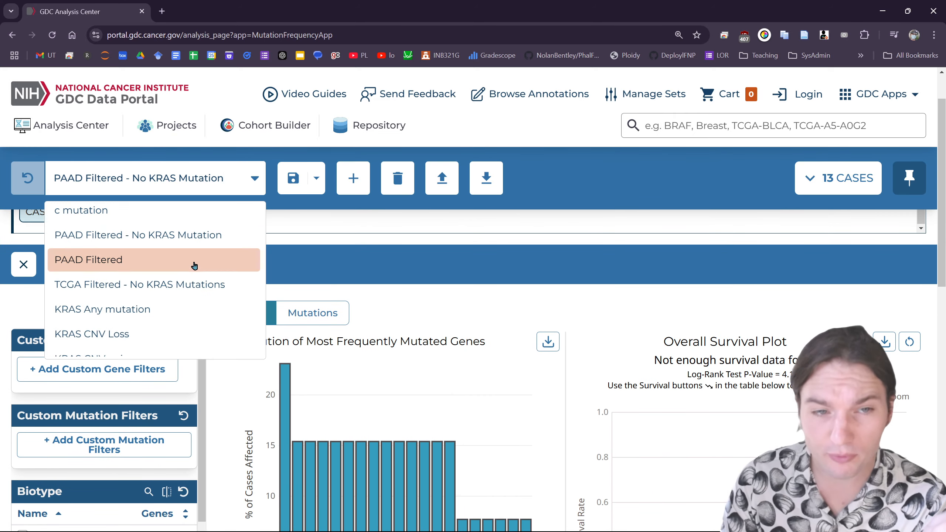
pyautogui.scroll(2, 201, 271)
pyautogui.scroll(1, 201, 273)
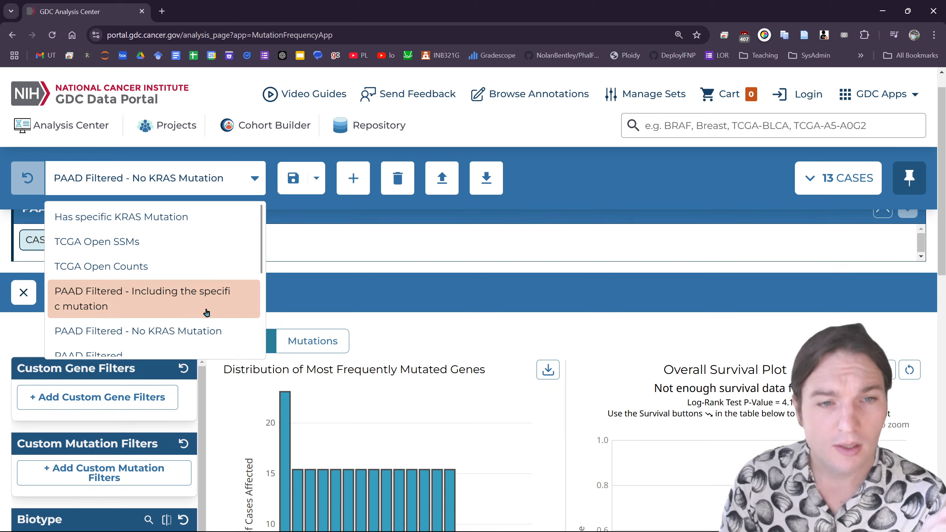
pyautogui.click(219, 297)
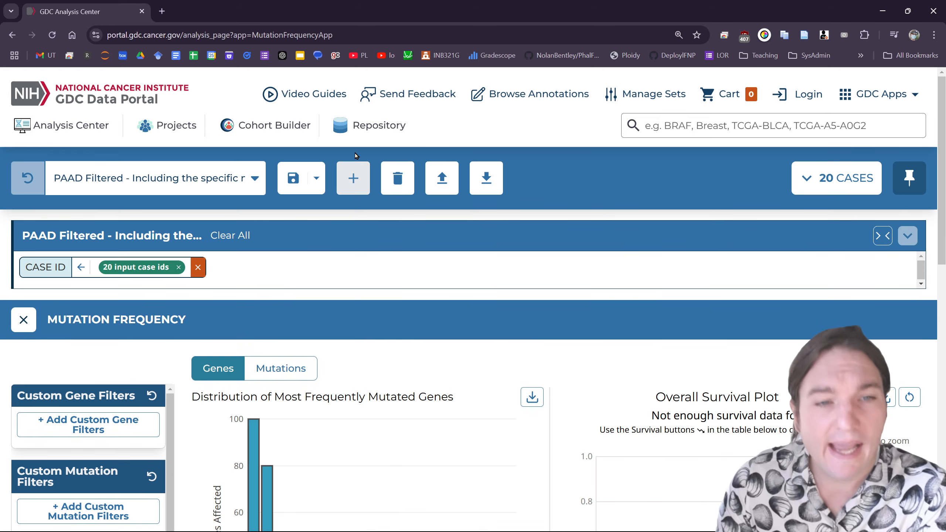
pyautogui.scroll(-10, 480, 362)
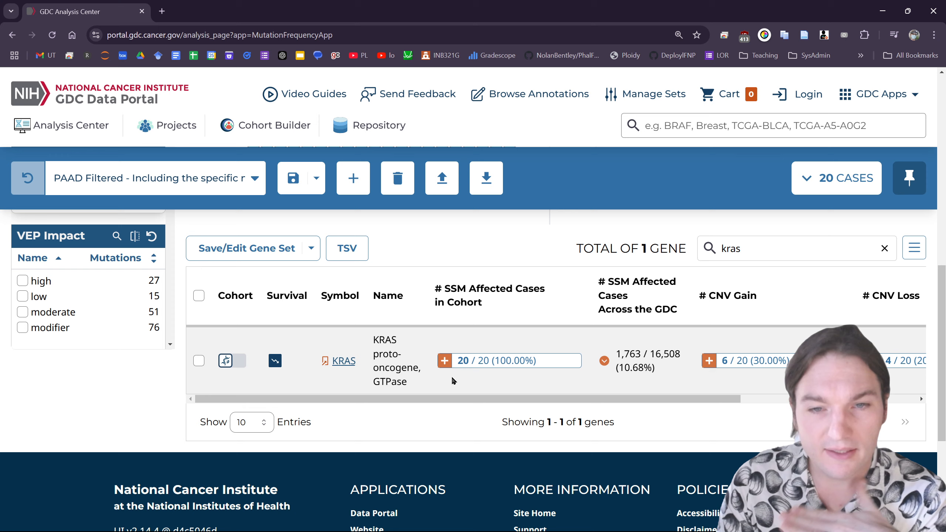
# Switch to the somatic mutations table, search for "kras", and examine the affected cases across the KRAS row's columns.
pyautogui.scroll(10, 481, 378)
pyautogui.click(308, 372)
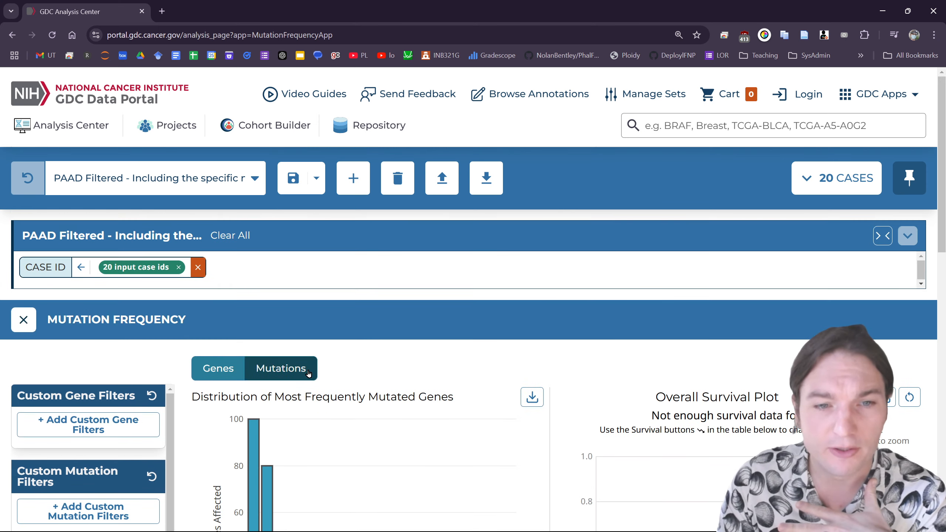
pyautogui.scroll(-8, 442, 315)
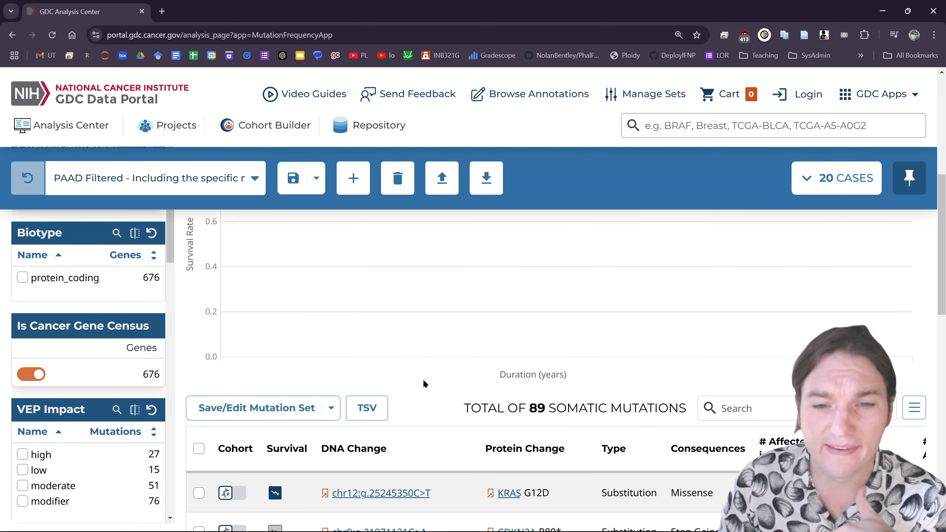
pyautogui.scroll(-3, 505, 319)
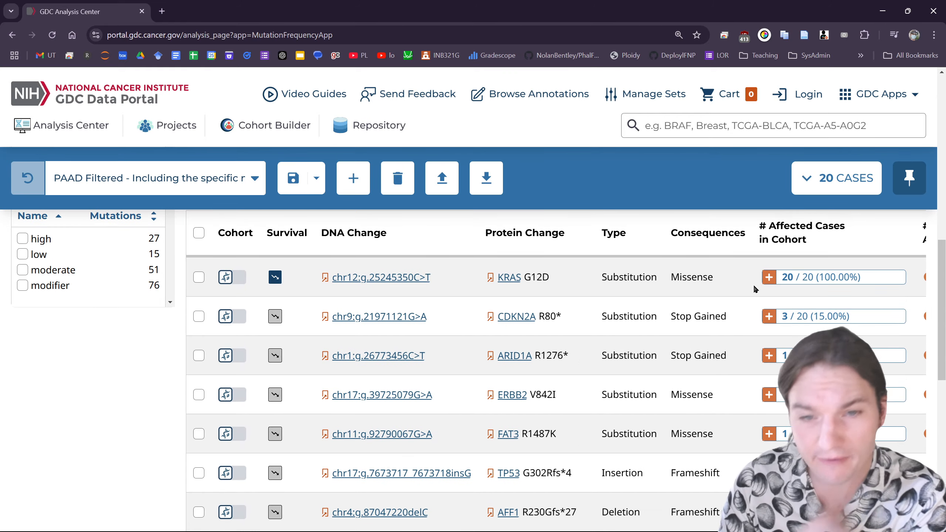
pyautogui.scroll(4, 762, 295)
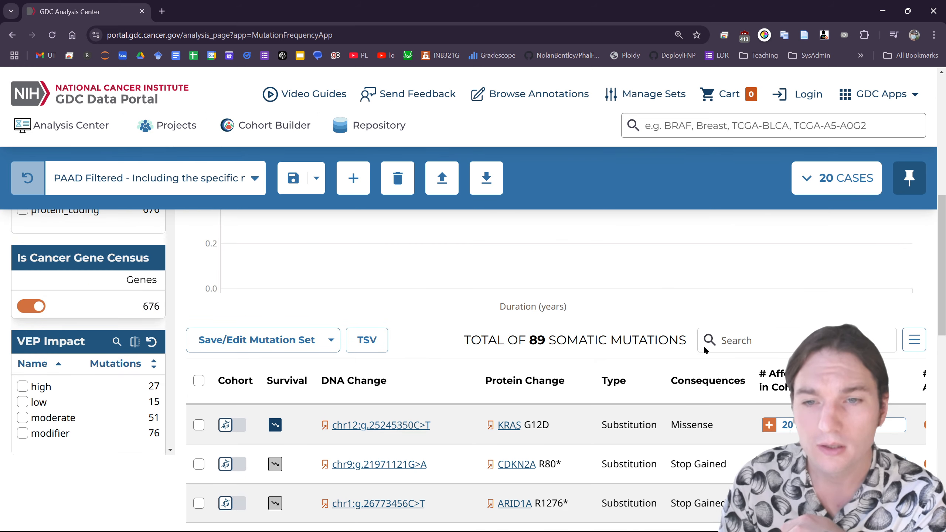
pyautogui.click(734, 341)
pyautogui.write('kras')
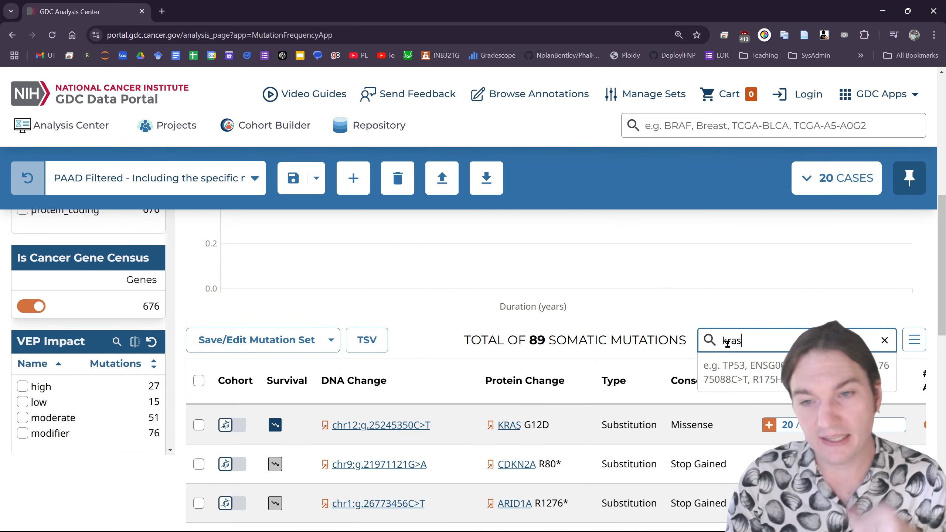
pyautogui.scroll(-3, 686, 314)
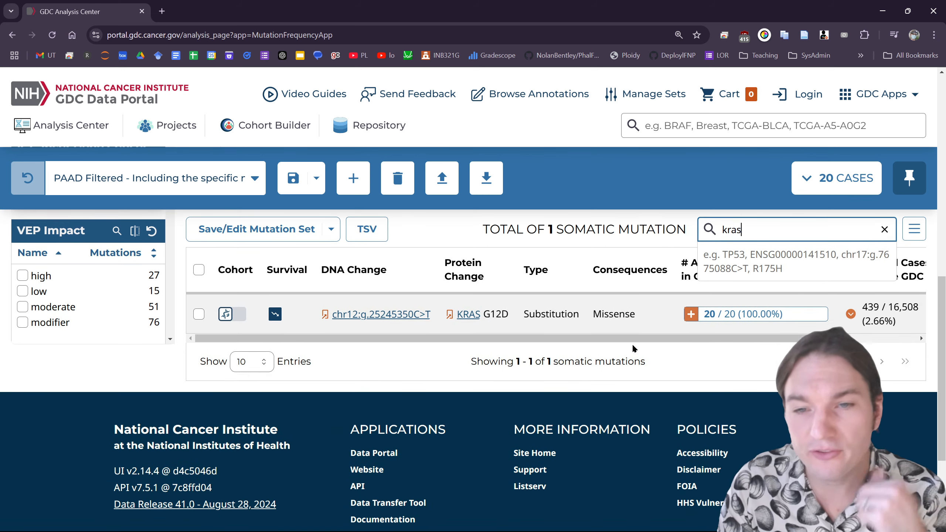
pyautogui.moveTo(638, 340); pyautogui.dragTo(715, 340)
pyautogui.moveTo(775, 338); pyautogui.dragTo(700, 345)
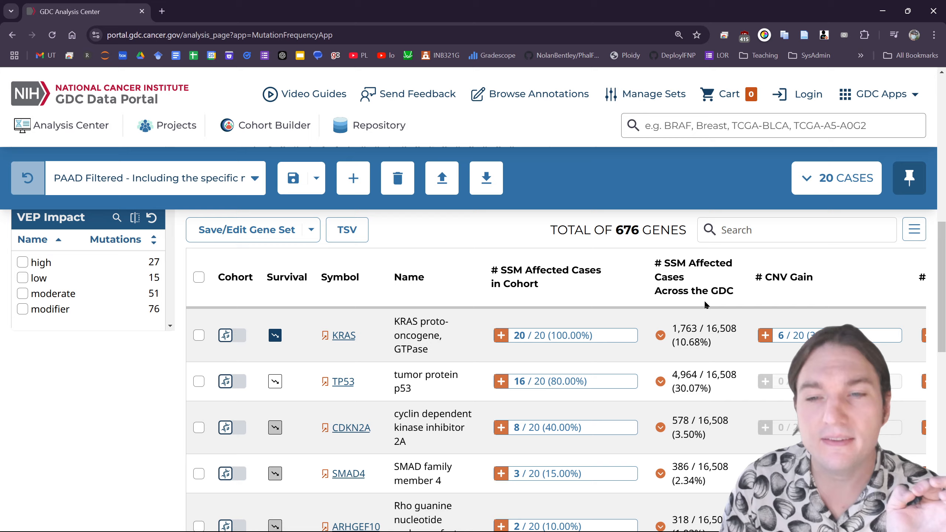
# In the genes table, try to save the KRAS CNV gain cases as a new cohort named "CNV Gain Filtered".
pyautogui.scroll(-1, 704, 301)
pyautogui.hscroll(4, 628, 339)
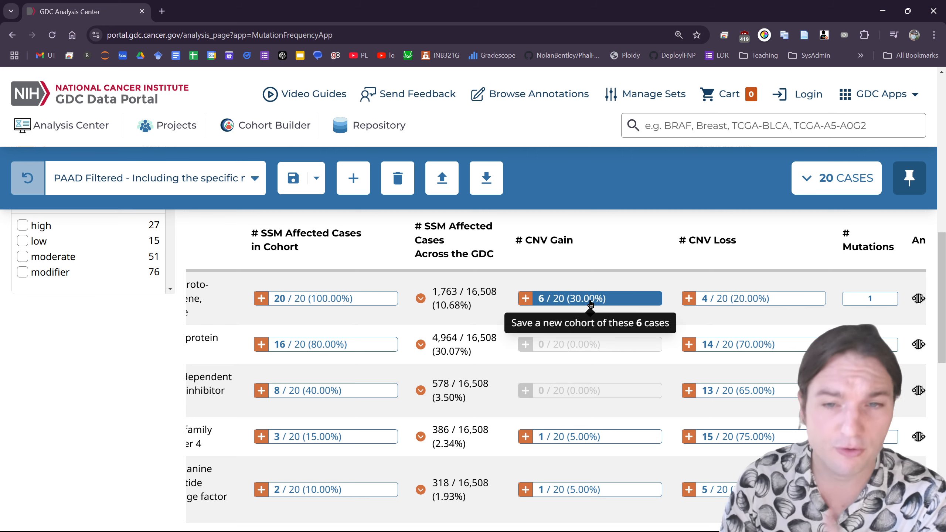
pyautogui.click(523, 247)
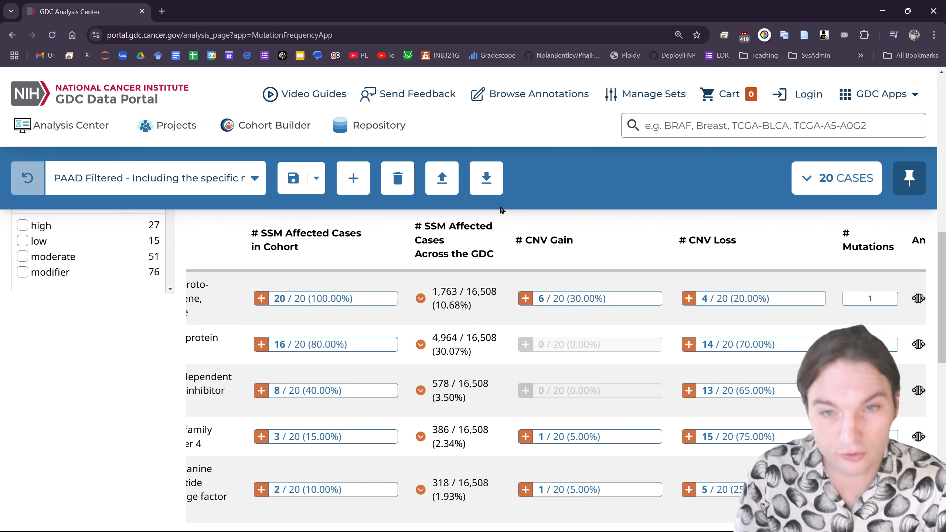
pyautogui.click(542, 300)
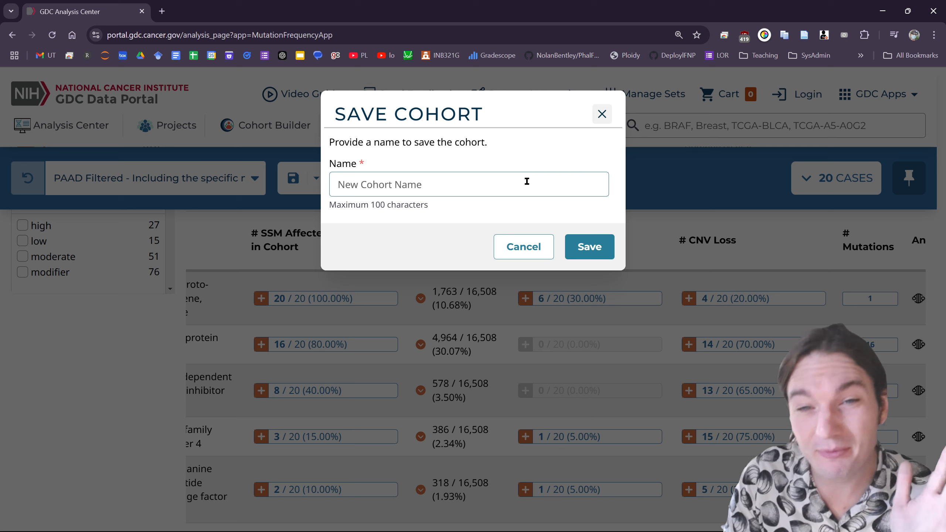
pyautogui.write('CNV ')
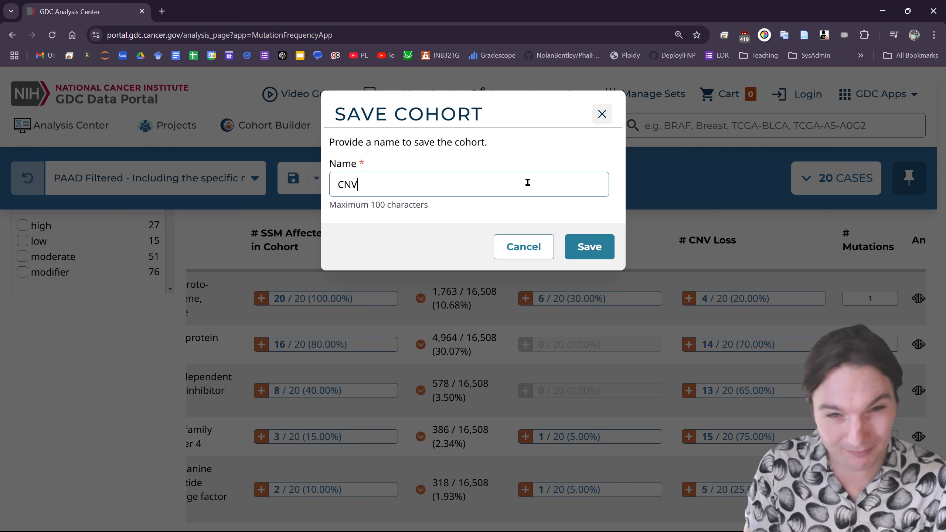
pyautogui.write('Gain Fi')
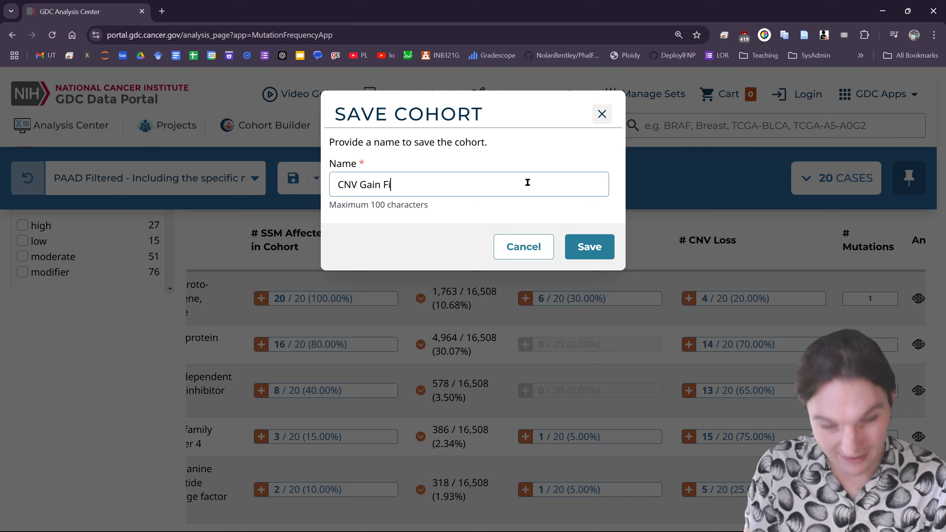
pyautogui.write('lted')
pyautogui.press('BackSpace')
pyautogui.write('red')
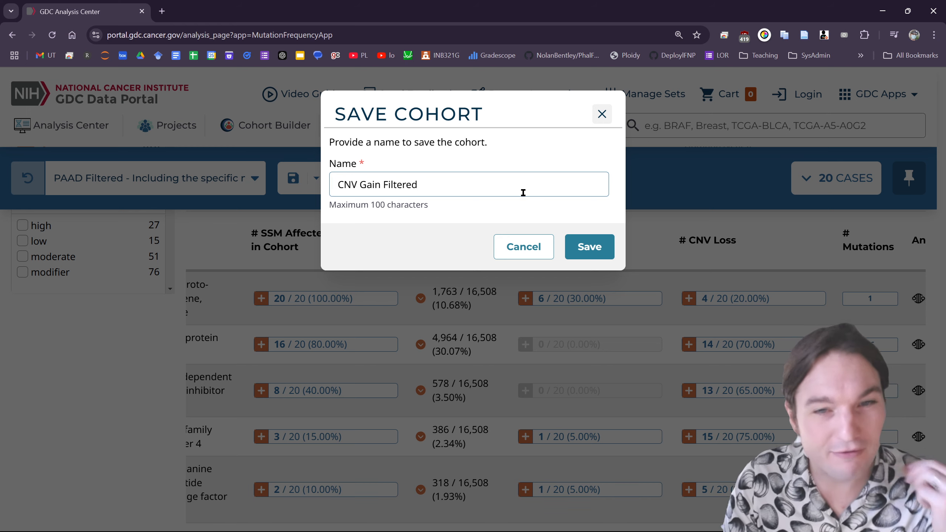
pyautogui.click(587, 241)
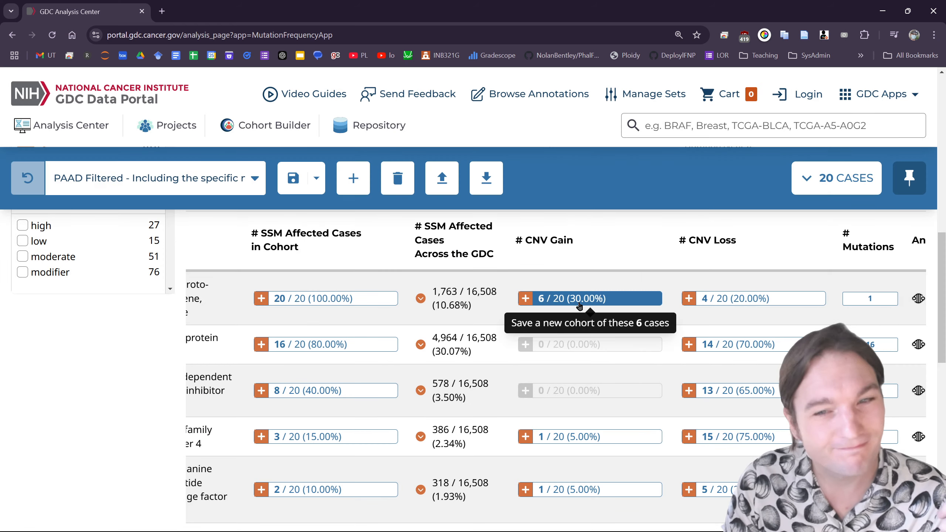
# Save the KRAS CNV gain cases of the current cohort as a new cohort named "CNV Gain 2".
pyautogui.click(579, 300)
pyautogui.write('CNV')
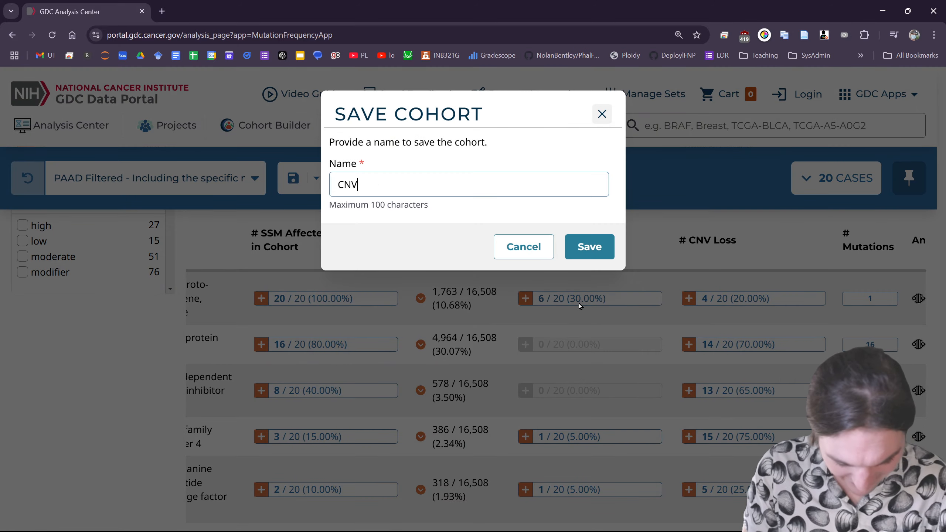
pyautogui.write(' Gain 2')
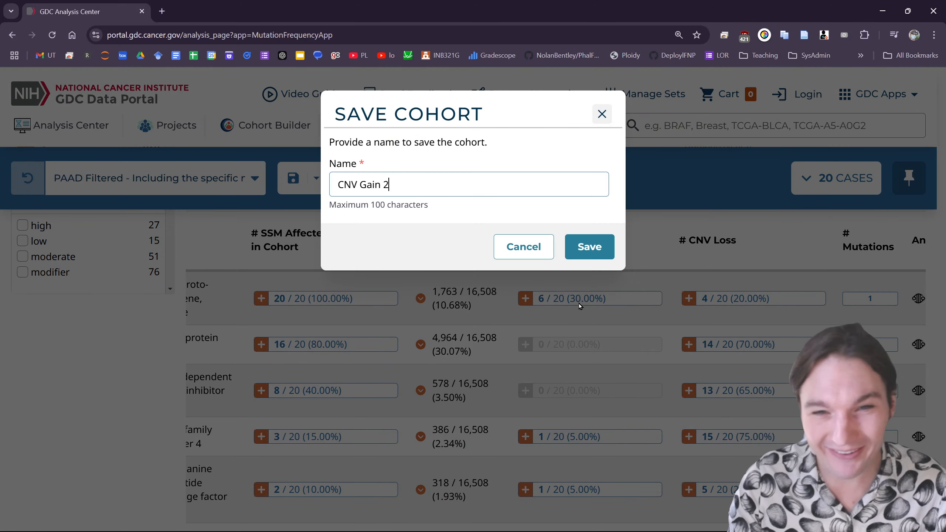
pyautogui.press('Return')
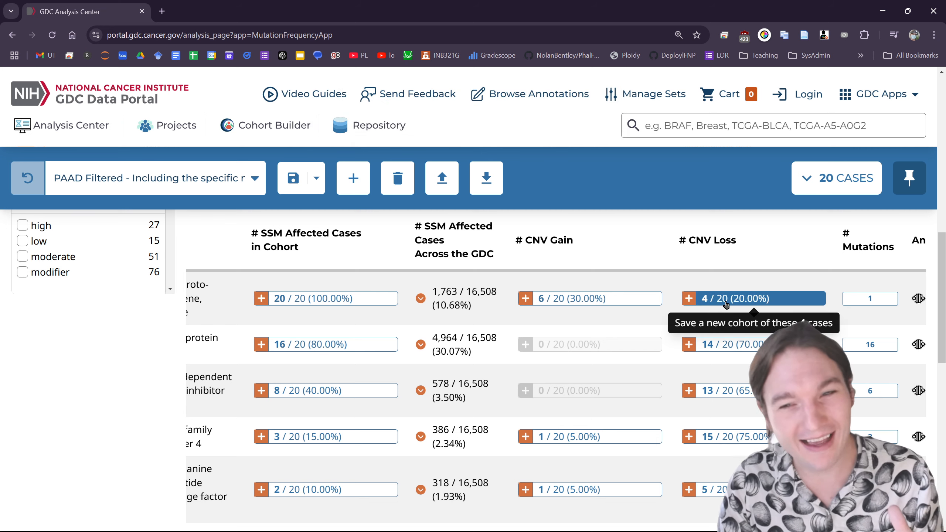
# Try to save the KRAS CNV loss cases as a new cohort named "CNV Loss 2".
pyautogui.click(725, 304)
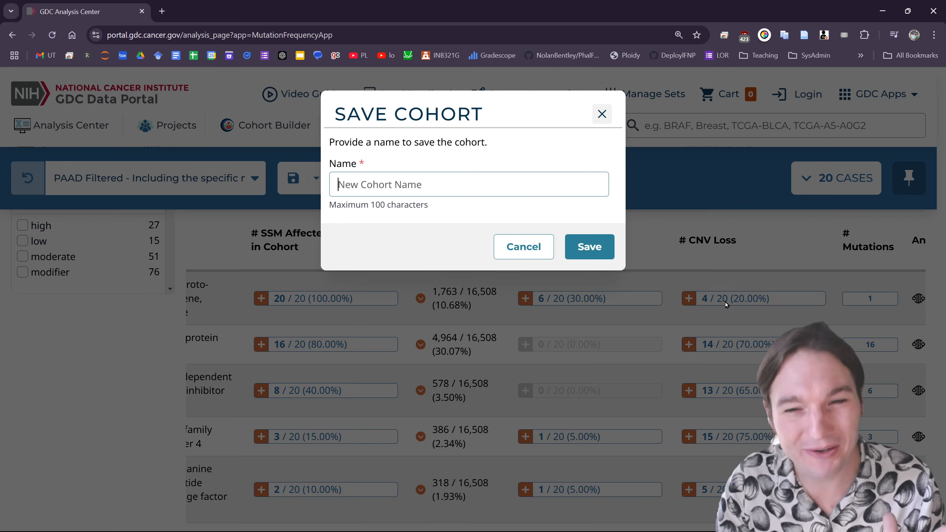
pyautogui.write('C')
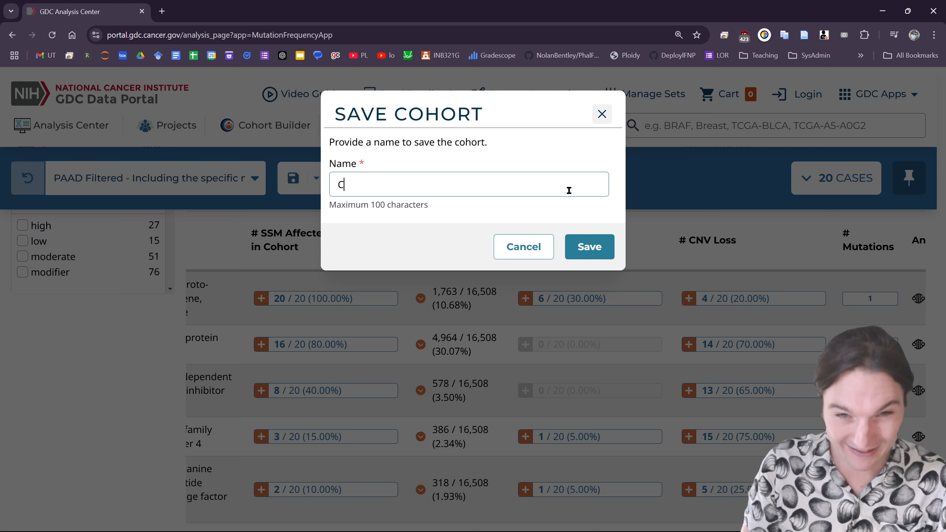
pyautogui.write('NV Loass')
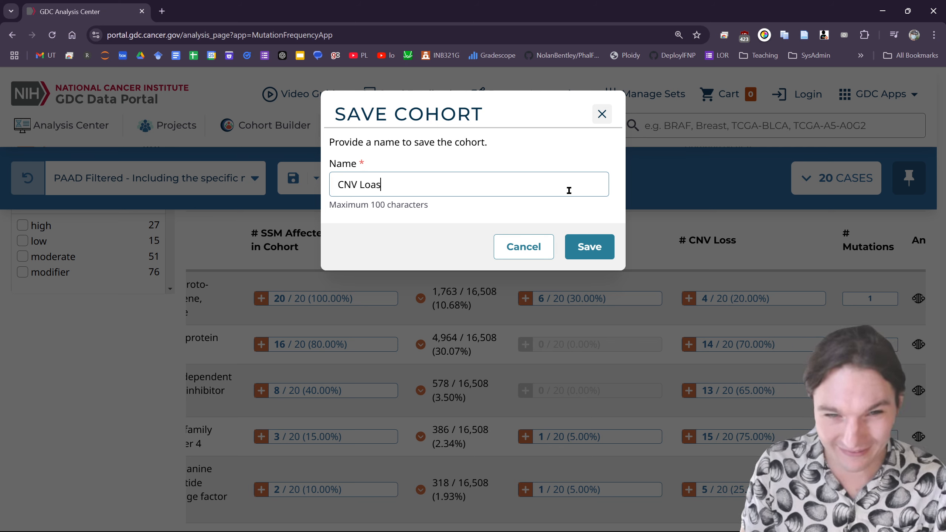
pyautogui.press('BackSpace')
pyautogui.press('BackSpace')
pyautogui.press('BackSpace')
pyautogui.write('ss 2')
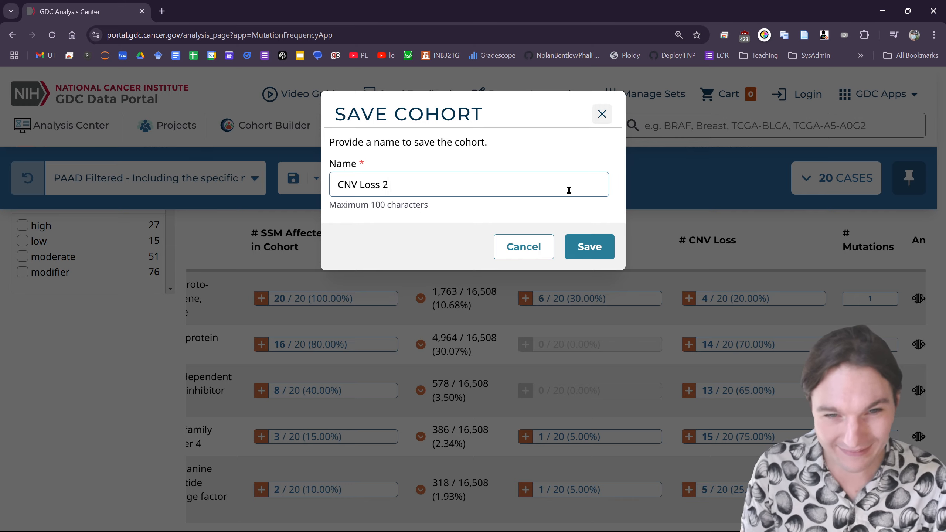
pyautogui.press('Return')
# Save the KRAS CNV loss cases of the current cohort as a new cohort named "CNV Loss 2".
pyautogui.click(705, 298)
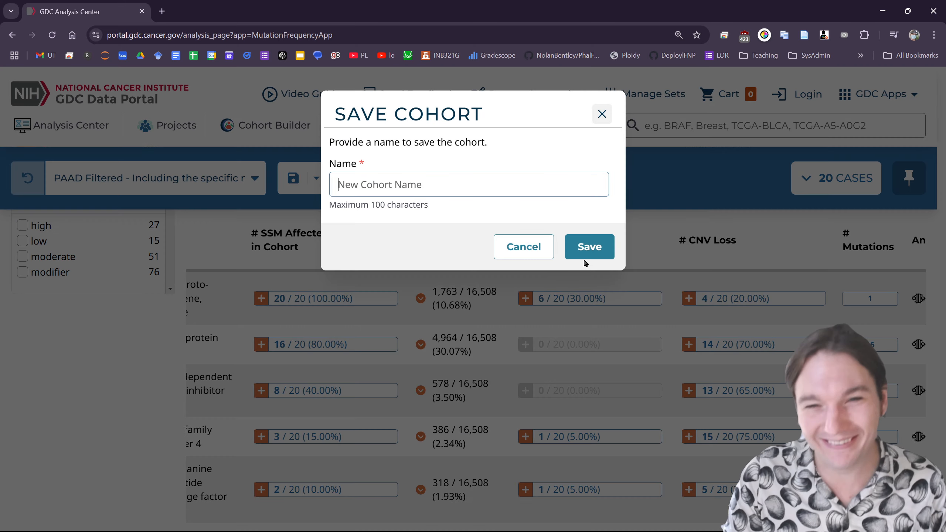
pyautogui.write('CNV Loss 2')
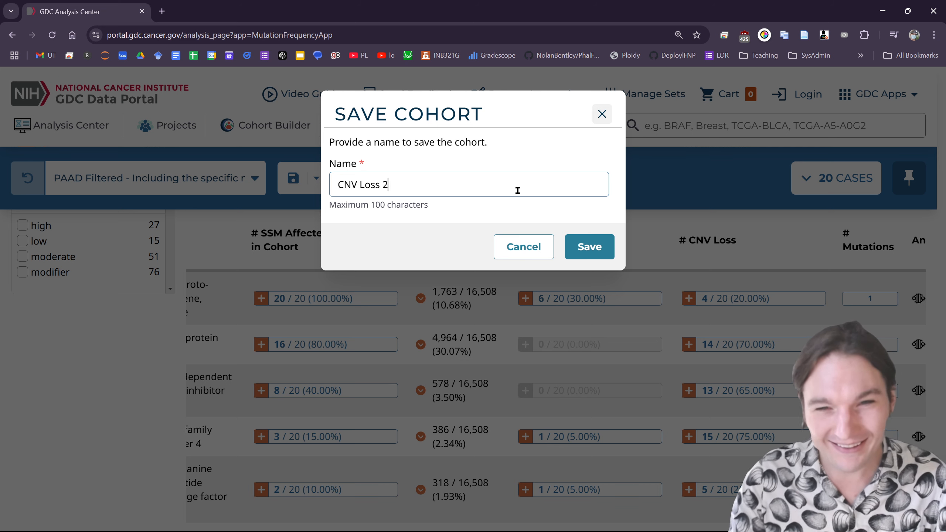
pyautogui.click(575, 243)
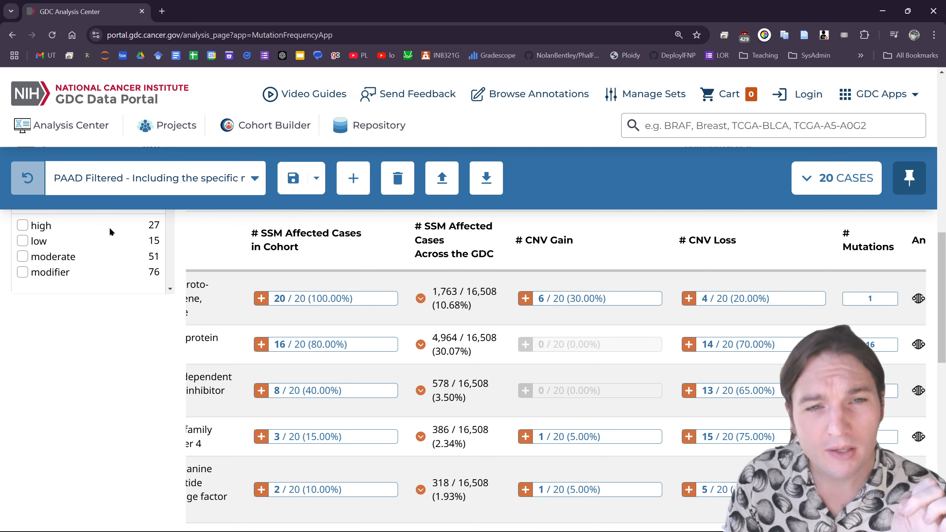
# Return to the Analysis Center and open the Set Operations tool.
pyautogui.click(88, 123)
pyautogui.scroll(-10, 434, 330)
pyautogui.scroll(3, 435, 327)
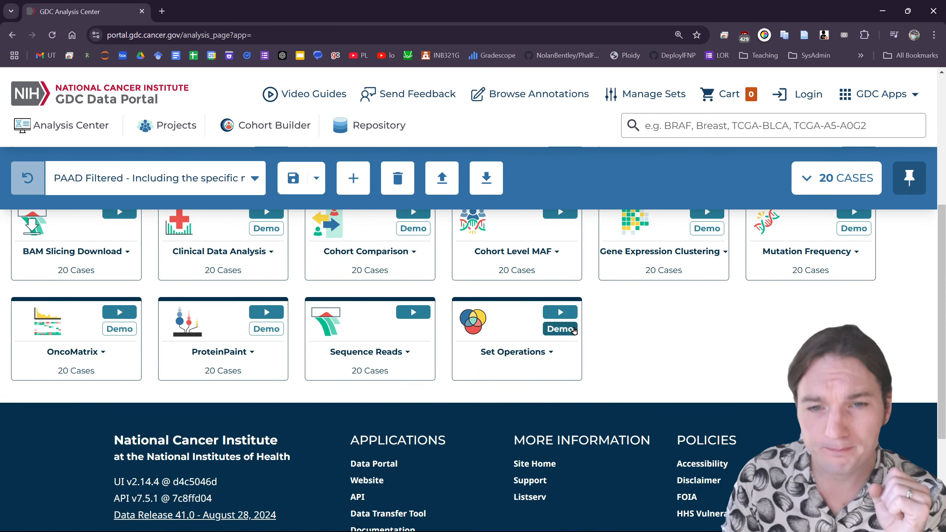
pyautogui.click(575, 317)
# Show 100 entries per page in the Set Operations list of available sets.
pyautogui.scroll(-5, 315, 347)
pyautogui.scroll(5, 319, 339)
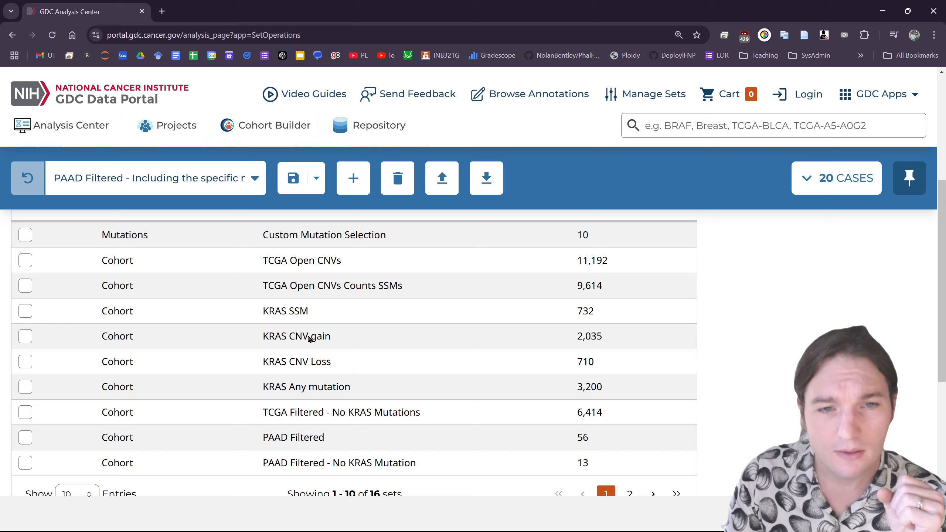
pyautogui.scroll(-3, 219, 345)
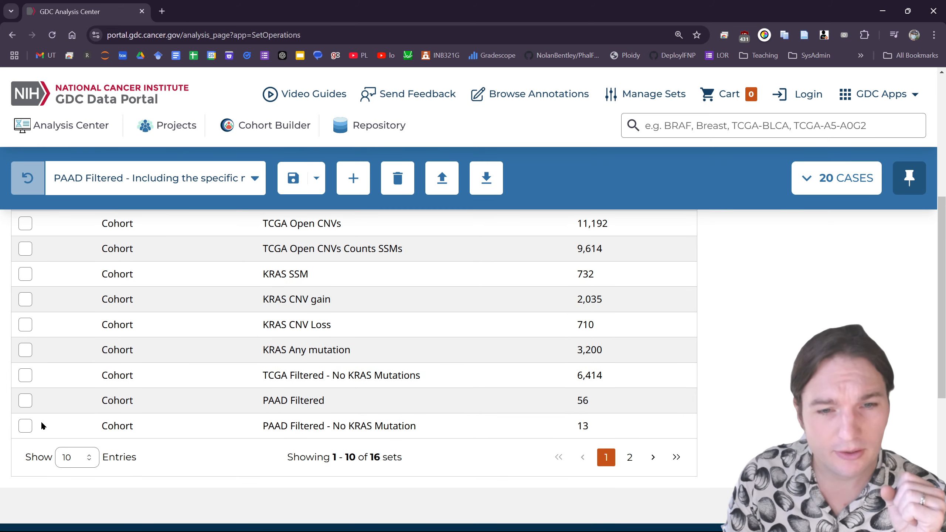
pyautogui.click(630, 457)
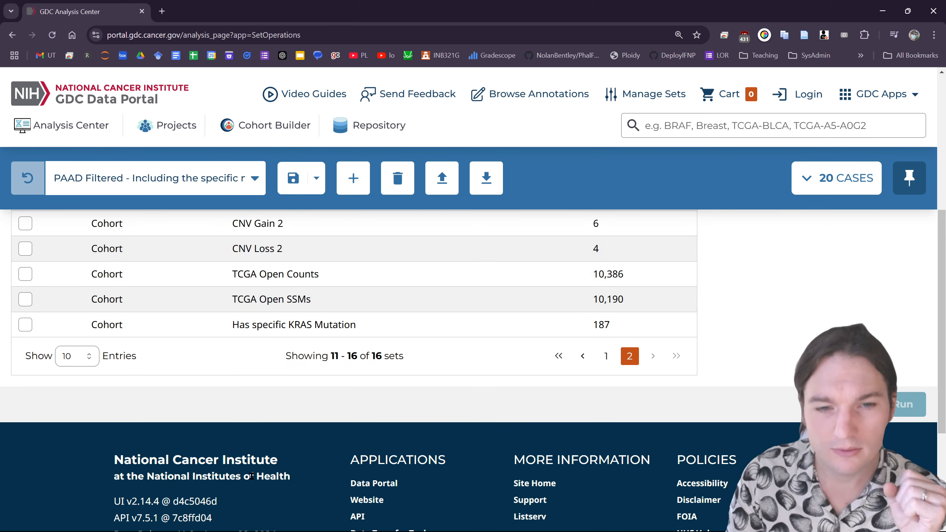
pyautogui.click(73, 357)
pyautogui.click(71, 423)
pyautogui.scroll(1, 265, 314)
pyautogui.scroll(-3, 265, 314)
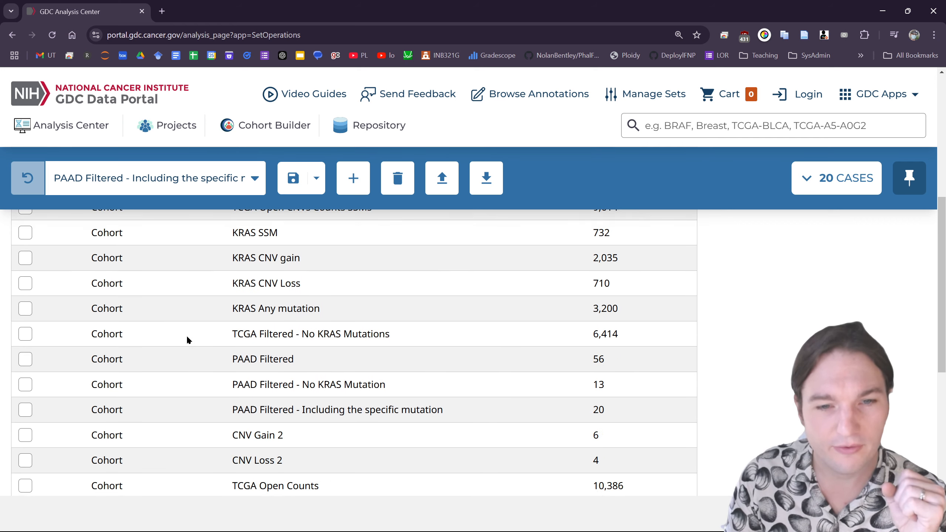
# Run set operations on the cohorts "PAAD Filtered - Including the specific mutation", "CNV Gain 2" and "CNV Loss 2".
pyautogui.click(25, 377)
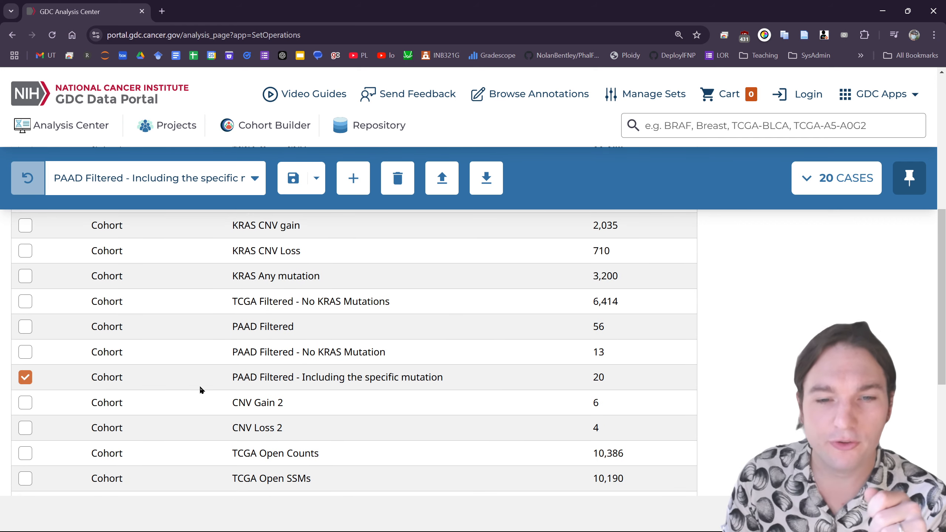
pyautogui.scroll(-1, 369, 381)
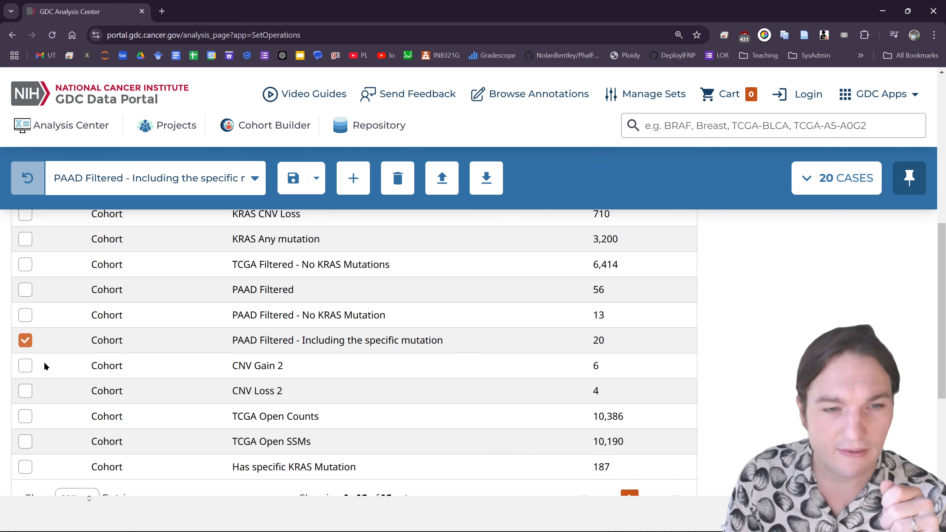
pyautogui.click(25, 366)
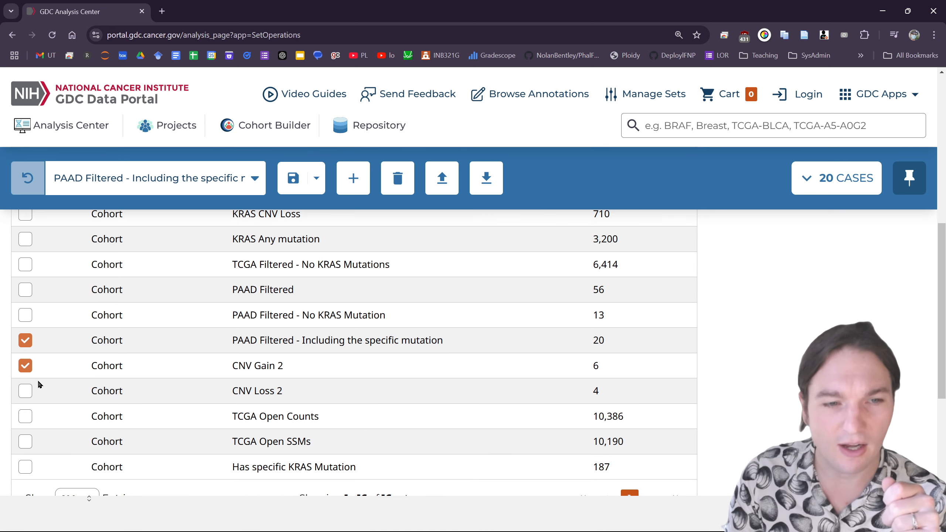
pyautogui.click(25, 391)
pyautogui.scroll(-4, 617, 367)
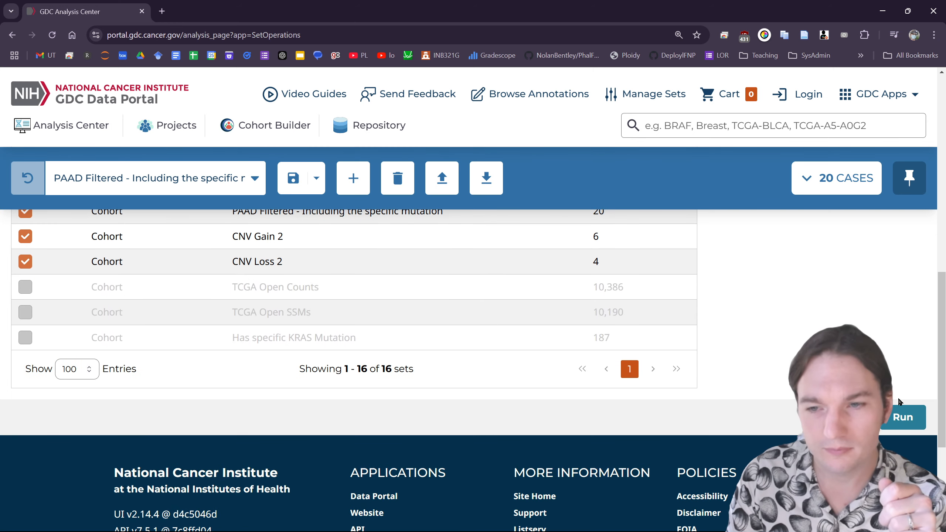
pyautogui.click(906, 417)
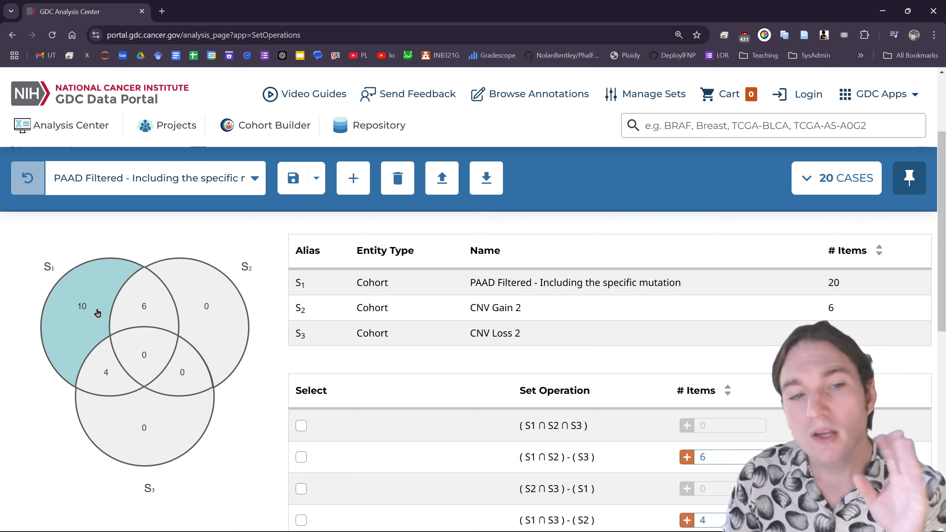
# Select the S1 minus (S2 ∪ S3) region and save its cases as a cohort named "PAAD Filtered - Has only specific KRAS Mutation".
pyautogui.click(97, 313)
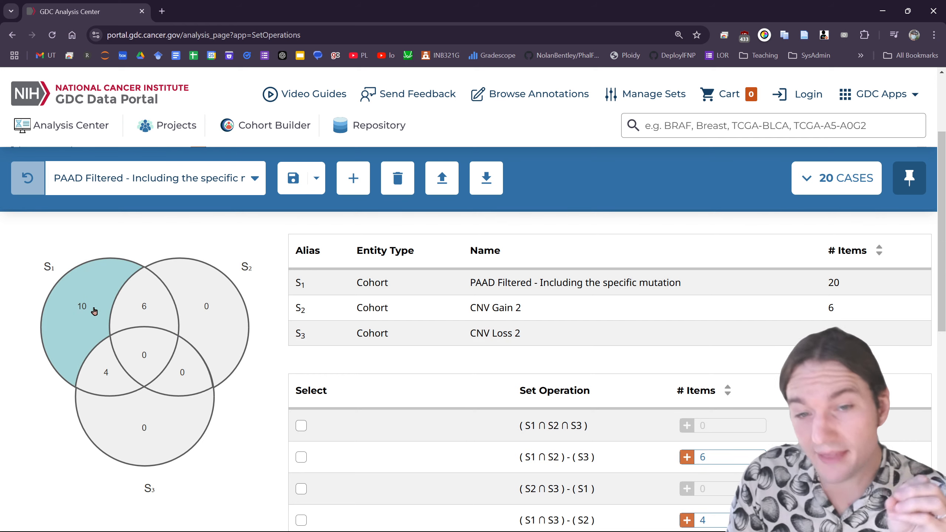
pyautogui.scroll(-4, 450, 302)
pyautogui.scroll(-1, 737, 406)
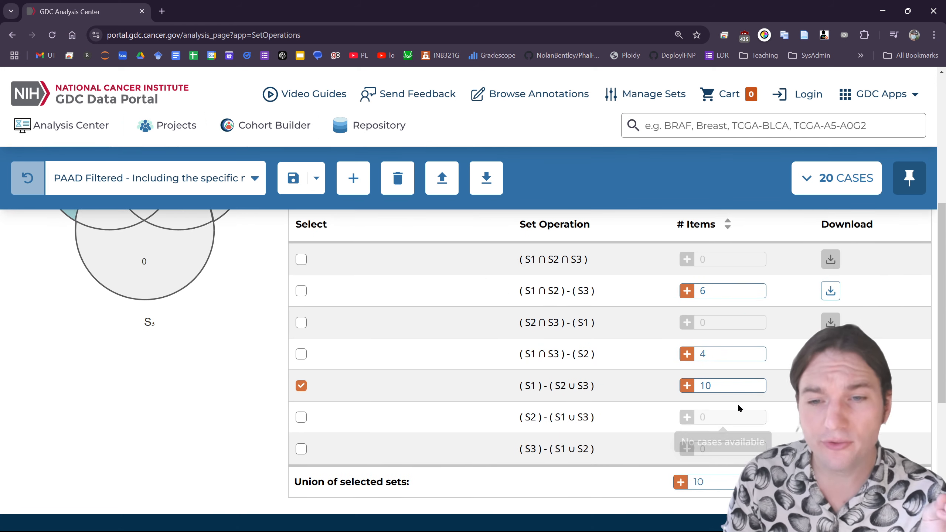
pyautogui.click(702, 387)
pyautogui.click(516, 193)
pyautogui.write('PAAD F')
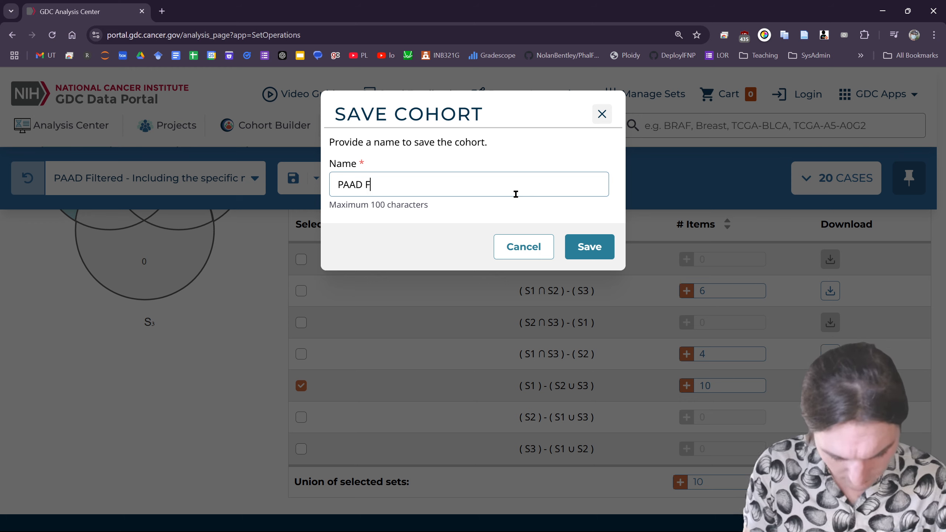
pyautogui.write('iltered  - ')
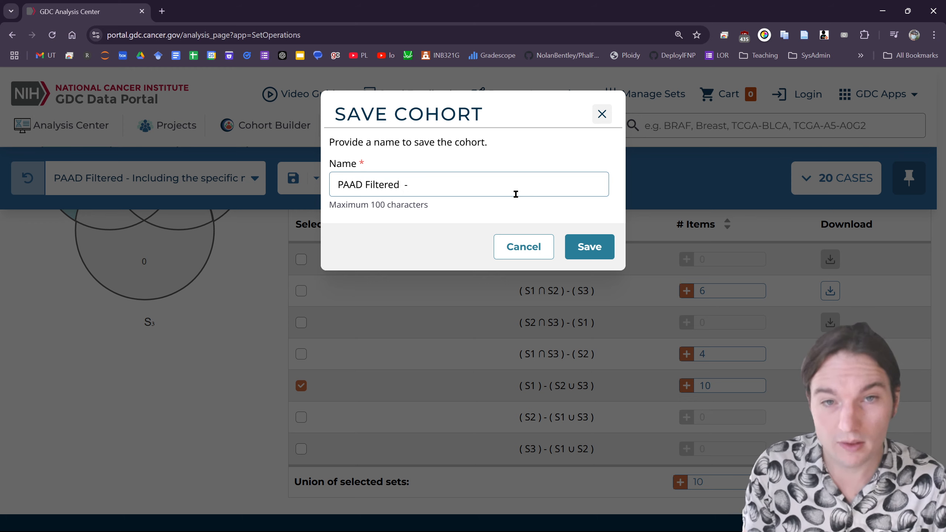
pyautogui.write('Has only K')
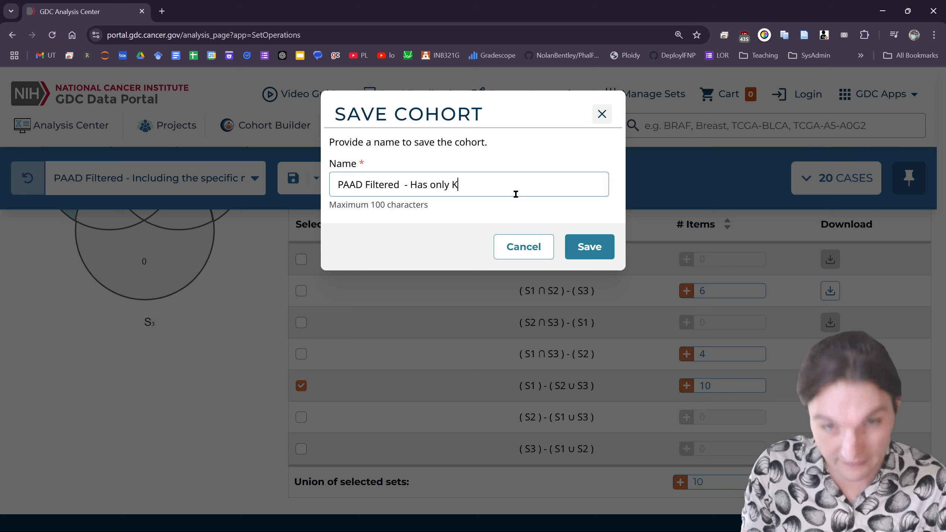
pyautogui.write('sp')
pyautogui.press('BackSpace')
pyautogui.press('BackSpace')
pyautogui.press('BackSpace')
pyautogui.write('spewc')
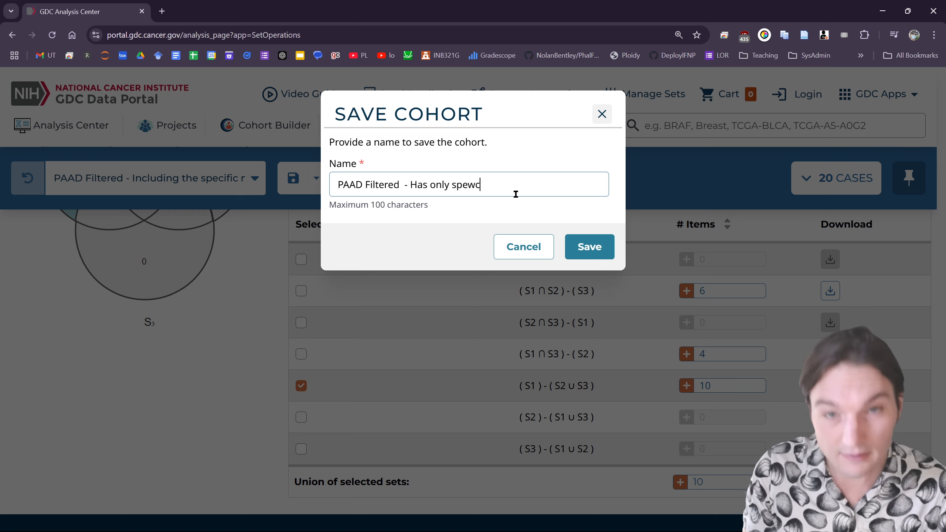
pyautogui.press('BackSpace')
pyautogui.press('BackSpace')
pyautogui.press('BackSpace')
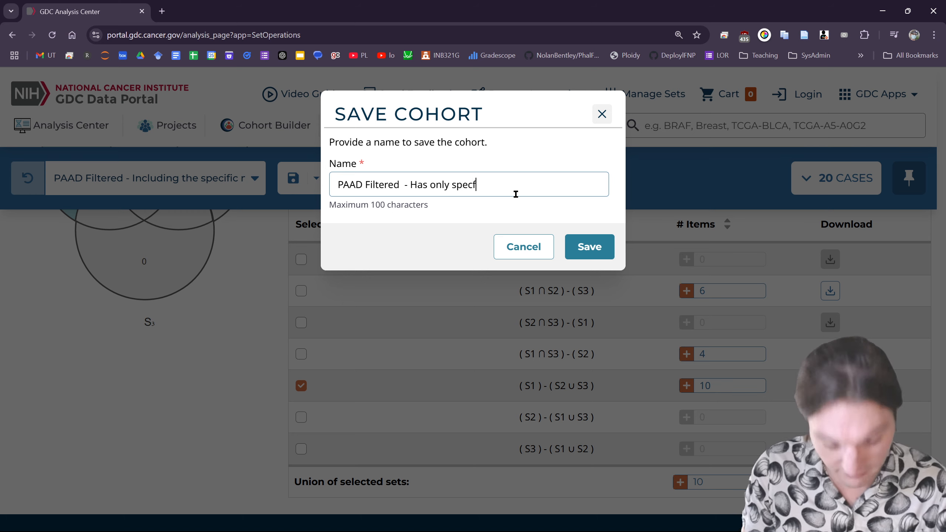
pyautogui.write('ecific ')
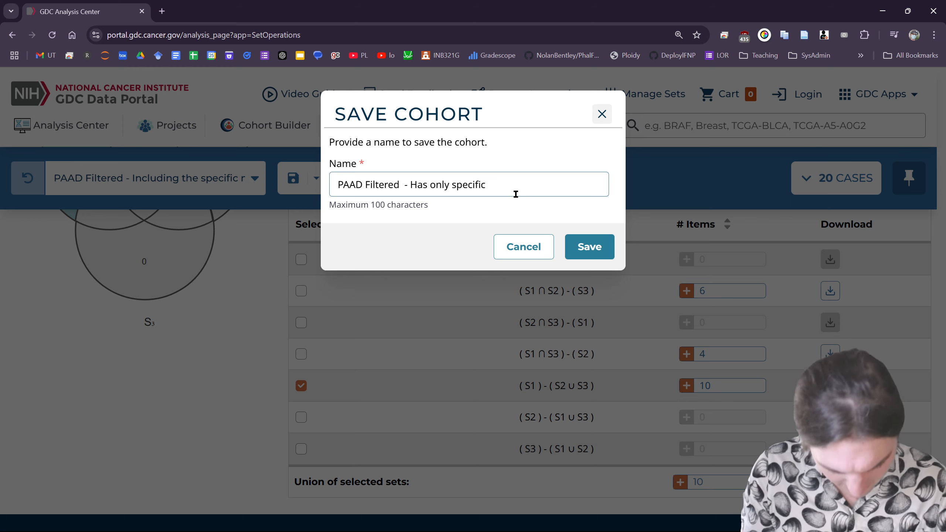
pyautogui.write('KRAS Mutation')
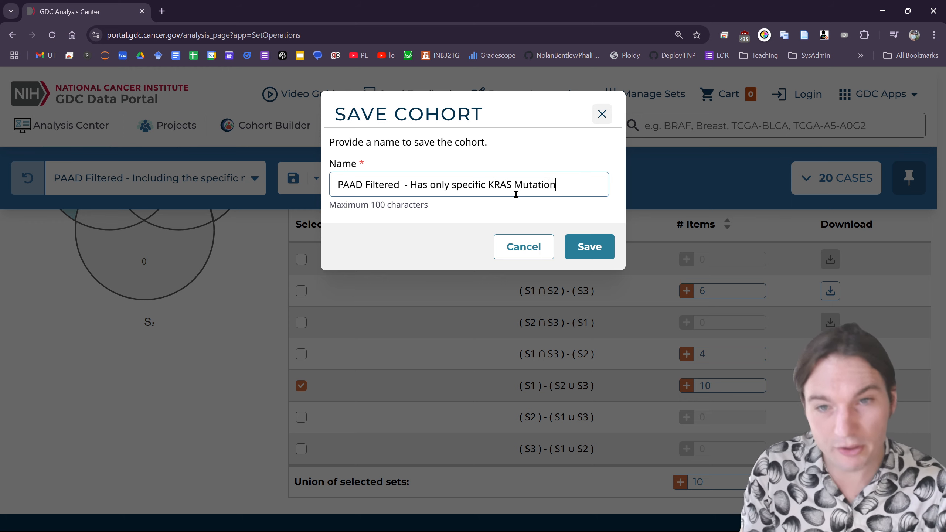
pyautogui.click(588, 247)
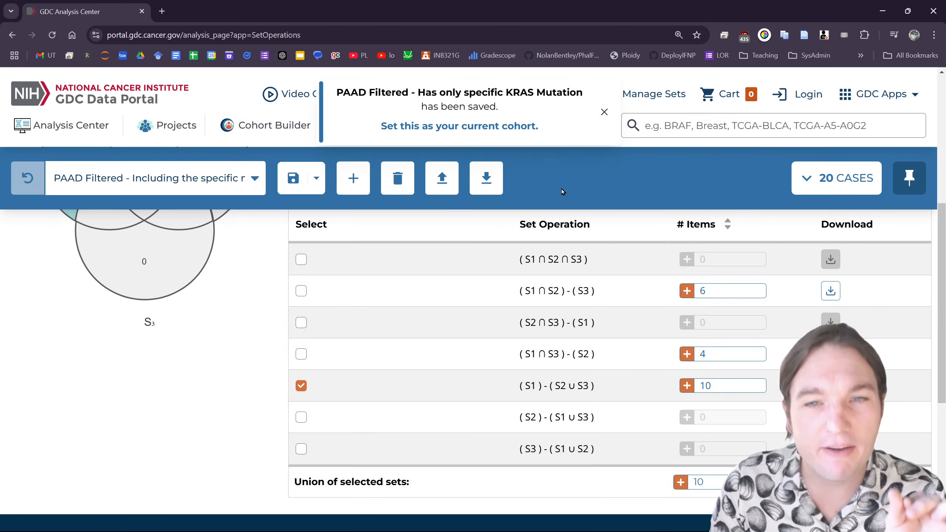
# Set the newly saved cohort as the current cohort and open the Mutation Frequency tool from the Analysis Center.
pyautogui.click(508, 128)
pyautogui.click(91, 127)
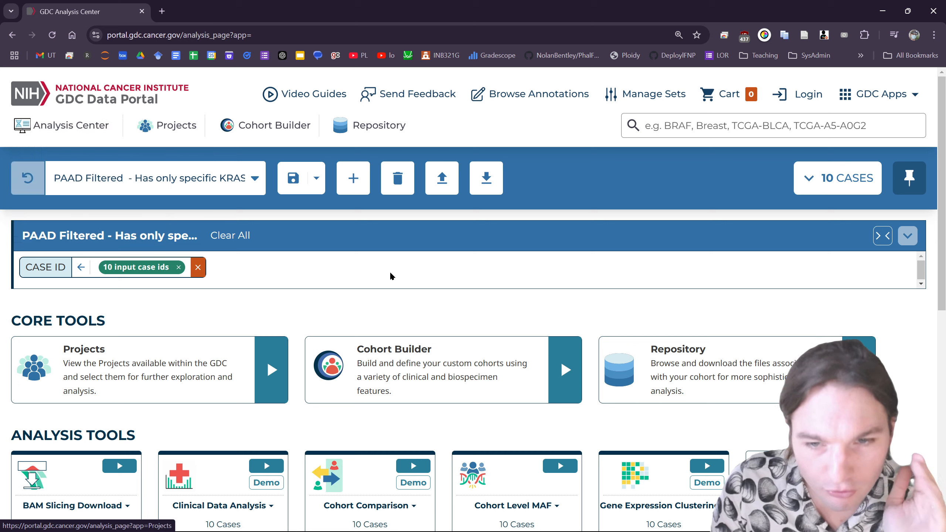
pyautogui.scroll(-5, 633, 290)
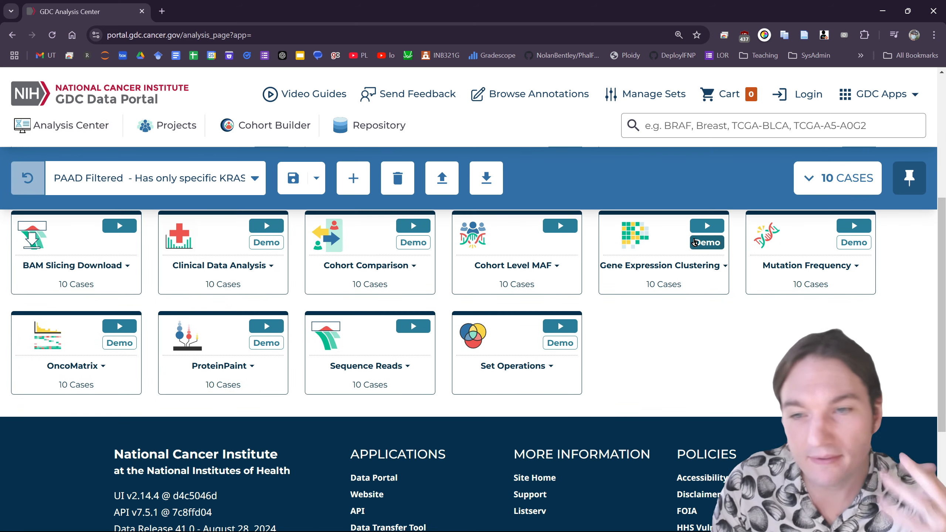
pyautogui.click(859, 224)
# Examine the KRAS row of the genes table for SSM affected cases, CNV gain and CNV loss.
pyautogui.scroll(-10, 386, 354)
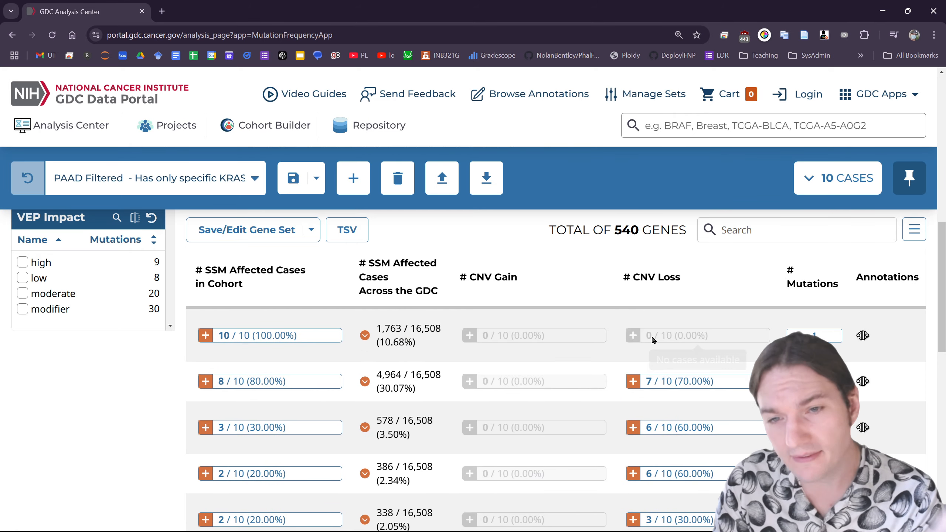
pyautogui.hscroll(-5, 514, 313)
pyautogui.hscroll(-2, 430, 290)
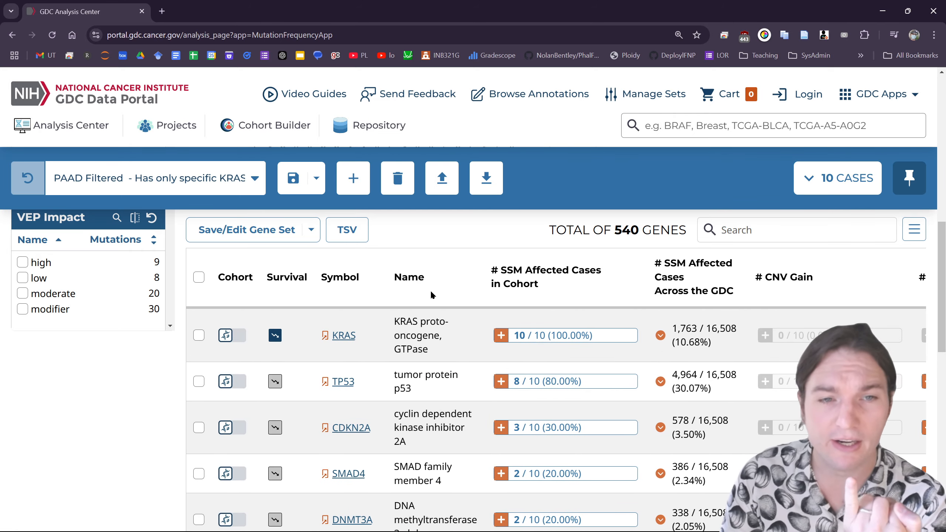
pyautogui.hscroll(7, 353, 306)
pyautogui.scroll(5, 410, 328)
pyautogui.scroll(6, 391, 330)
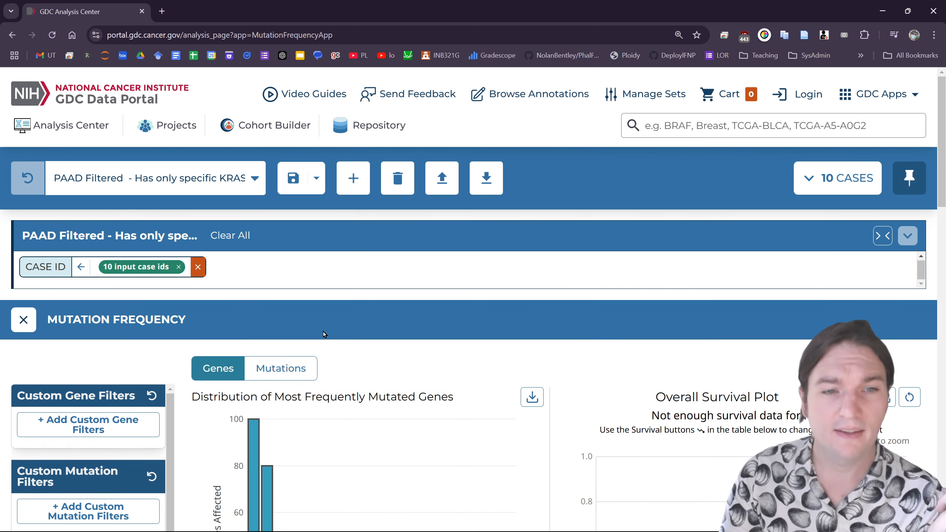
# Search the cohort's somatic mutations for "kras" and check the protein change, consequences and affected cases.
pyautogui.click(313, 370)
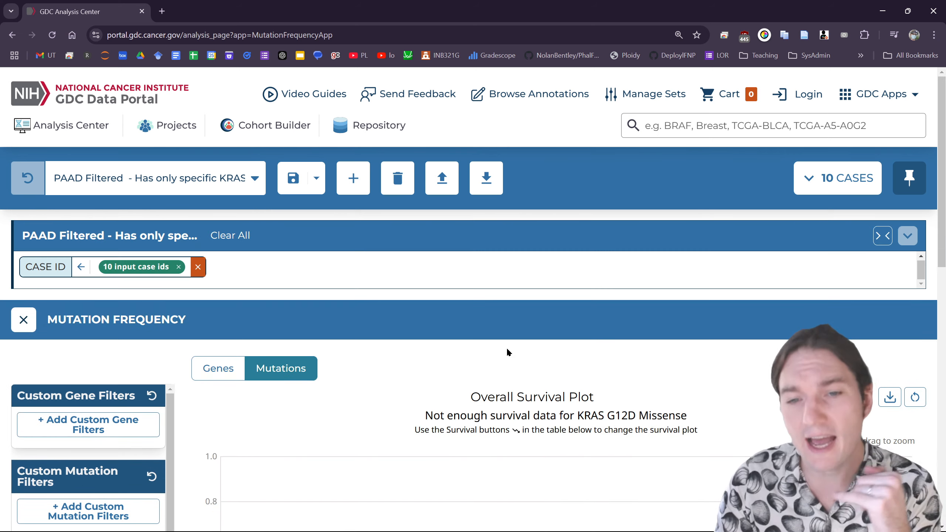
pyautogui.scroll(-15, 514, 348)
pyautogui.scroll(5, 522, 348)
pyautogui.click(794, 283)
pyautogui.write('kras')
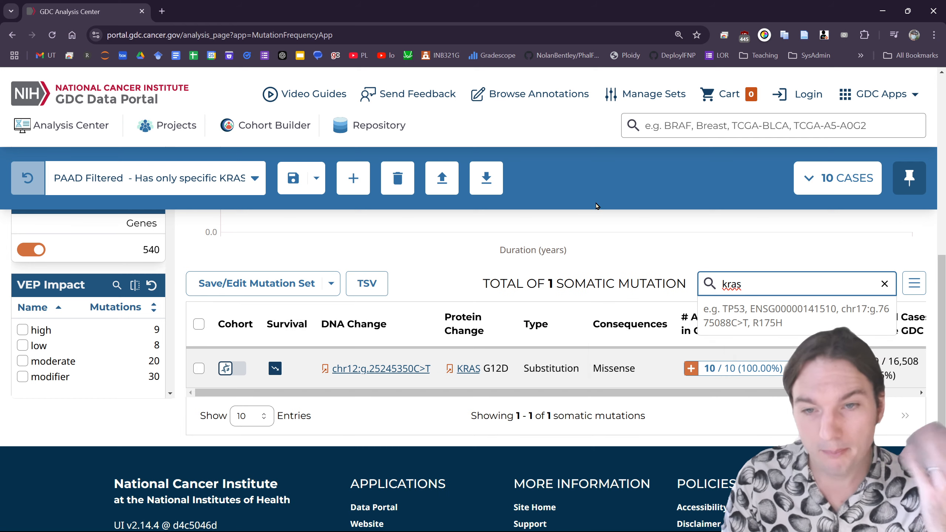
pyautogui.hscroll(3, 547, 372)
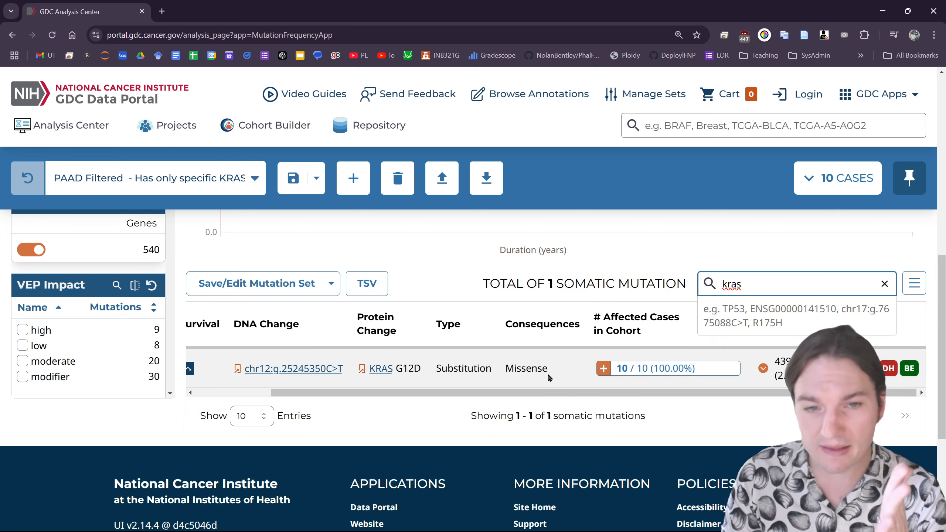
pyautogui.hscroll(-3, 547, 372)
pyautogui.click(544, 243)
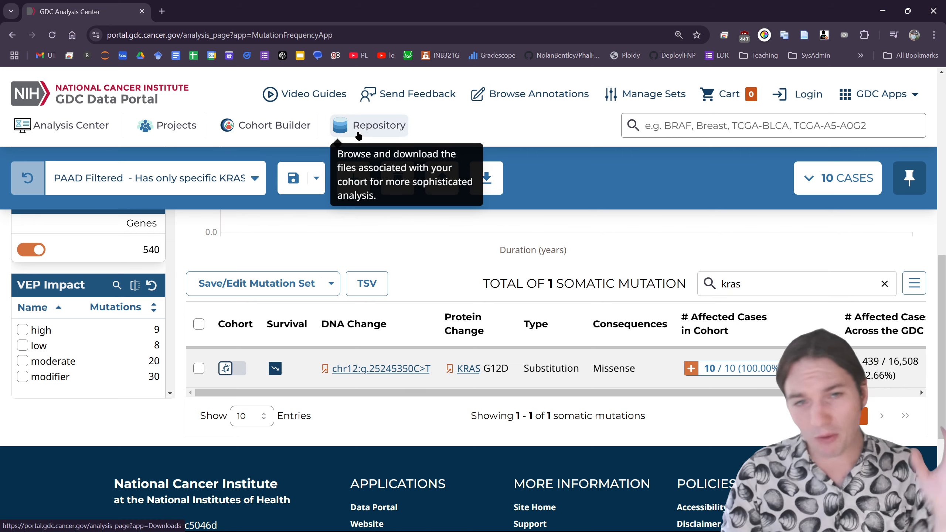
# Open the Repository for the current cohort and review the active data category and data type filters.
pyautogui.click(393, 126)
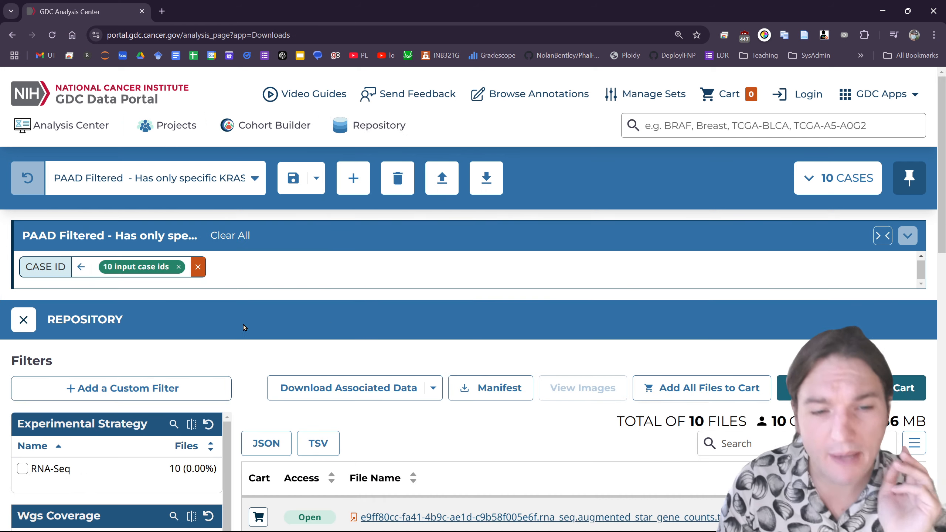
pyautogui.scroll(-1, 218, 337)
pyautogui.scroll(-2, 218, 341)
pyautogui.scroll(1, 218, 341)
pyautogui.scroll(-1, 217, 343)
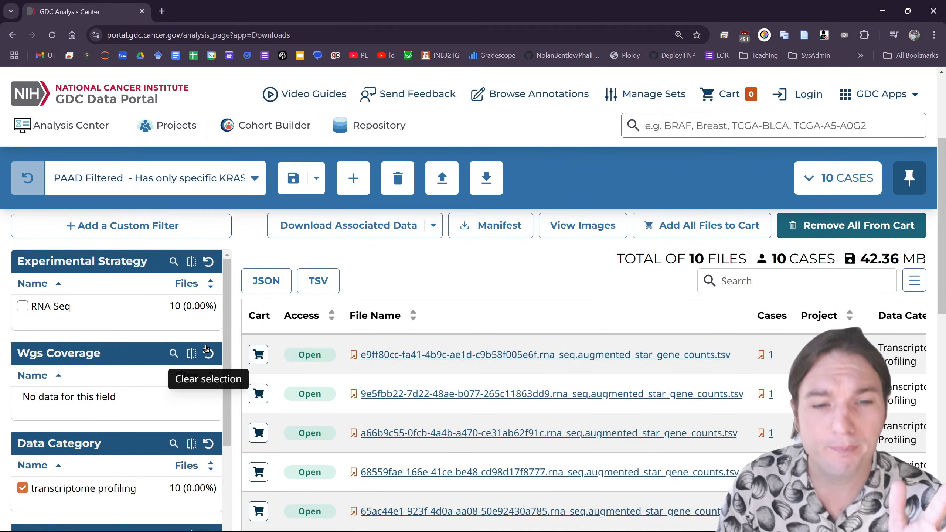
pyautogui.scroll(1, 209, 352)
pyautogui.scroll(-3, 208, 349)
pyautogui.scroll(3, 132, 376)
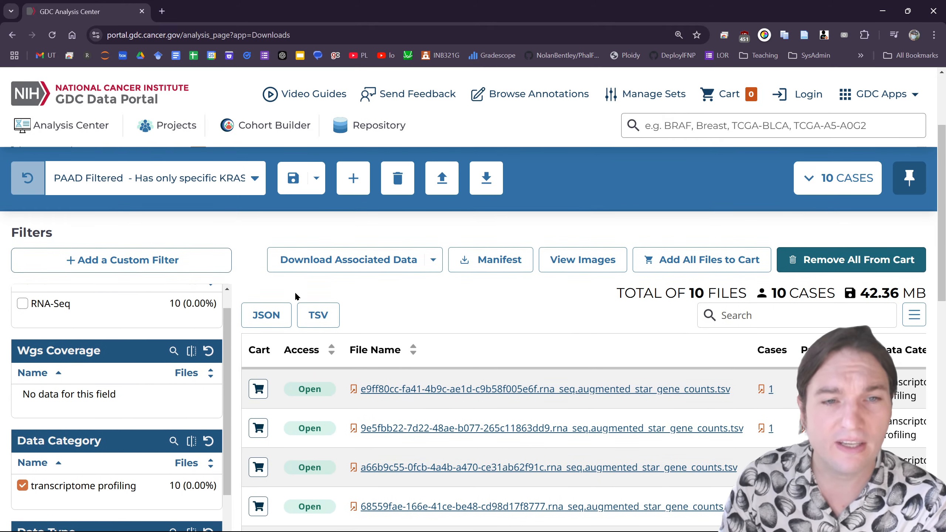
pyautogui.scroll(-1, 238, 348)
pyautogui.scroll(-3, 188, 376)
pyautogui.scroll(1, 130, 389)
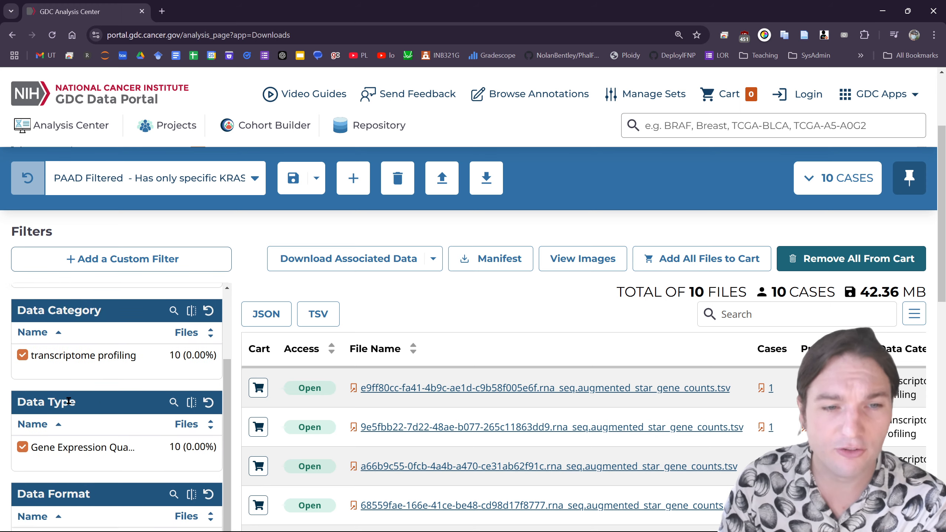
pyautogui.scroll(-1, 72, 402)
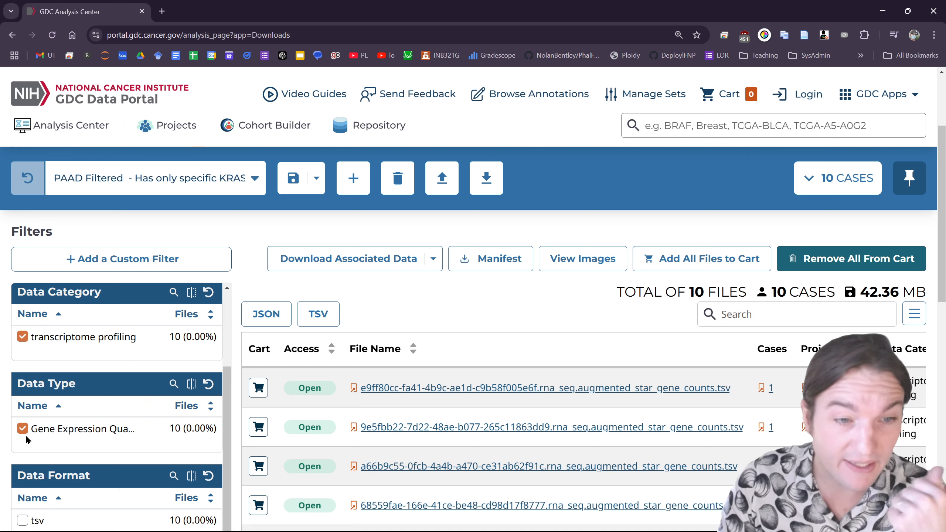
# Review the Repository's workflow type, access, tissue type, tumor descriptor, specimen type and preservation method filters.
pyautogui.scroll(-5, 26, 435)
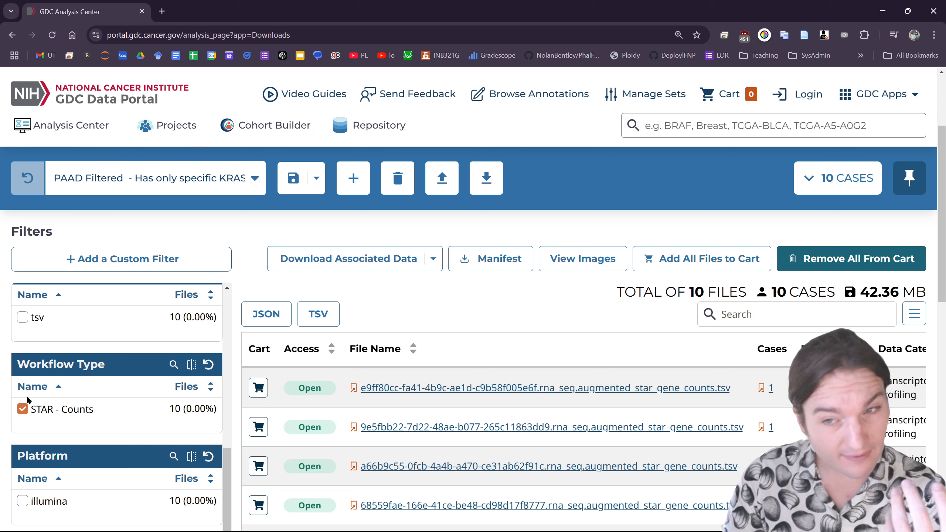
pyautogui.scroll(-4, 28, 400)
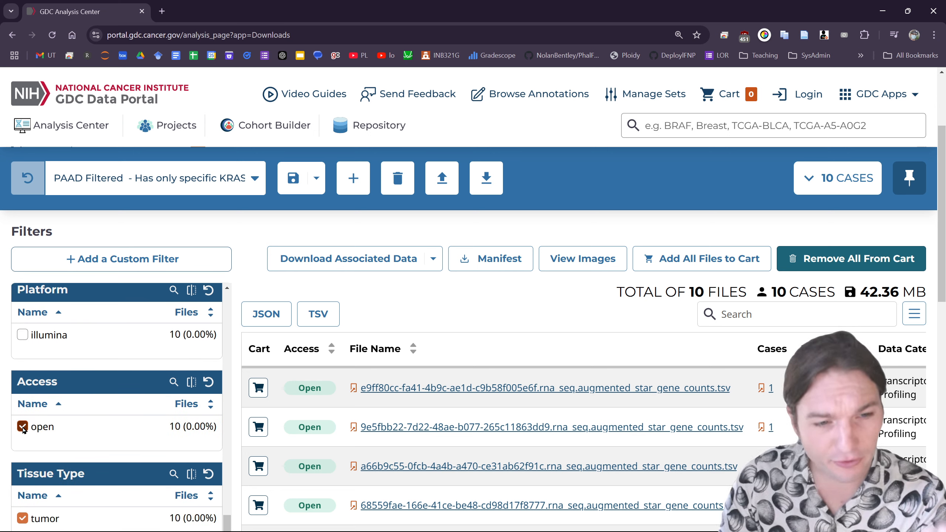
pyautogui.scroll(-5, 28, 351)
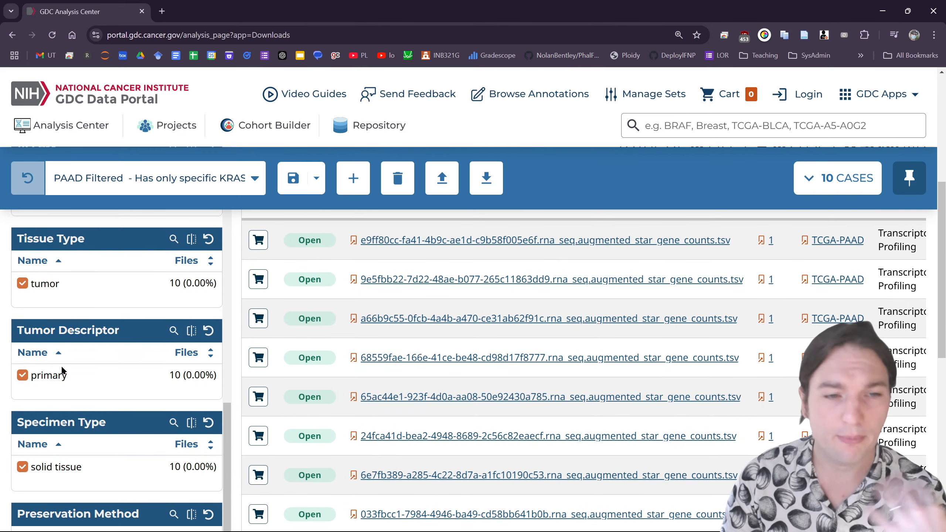
pyautogui.scroll(-1, 323, 451)
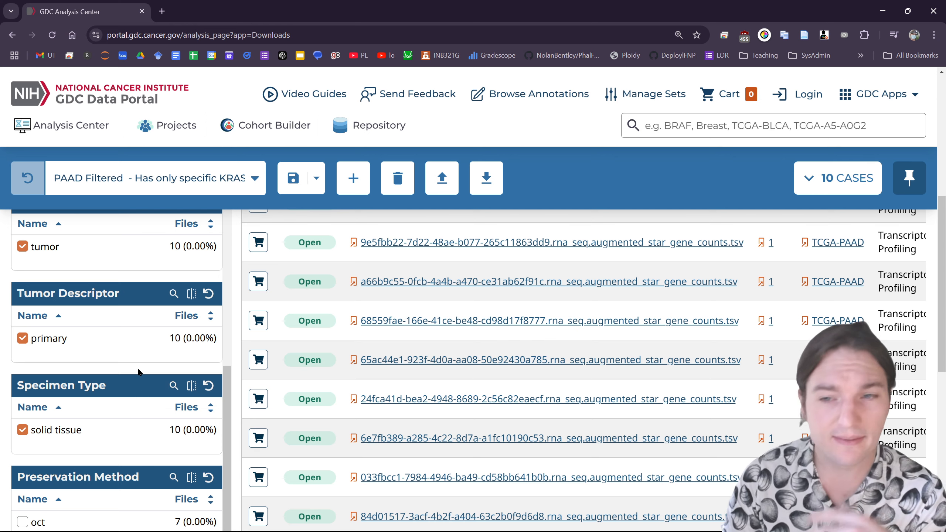
pyautogui.scroll(-3, 148, 372)
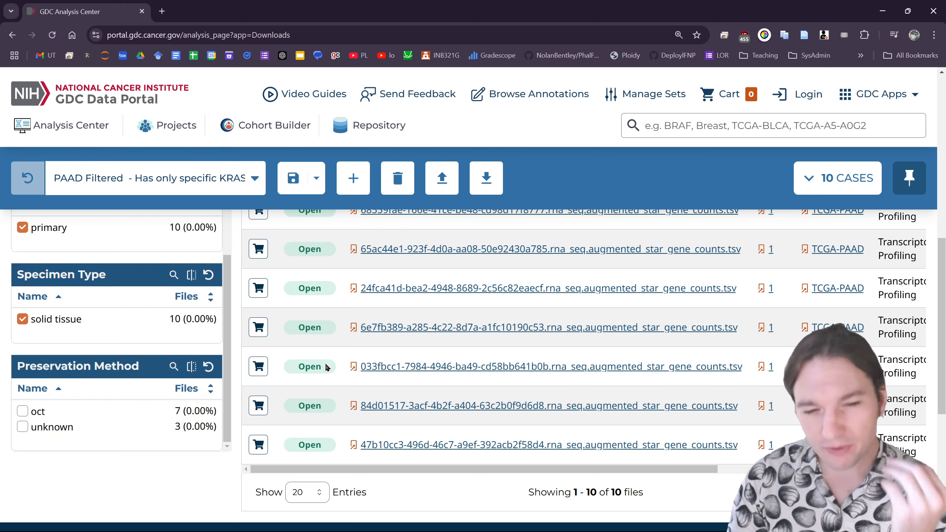
pyautogui.scroll(5, 413, 320)
pyautogui.scroll(2, 556, 298)
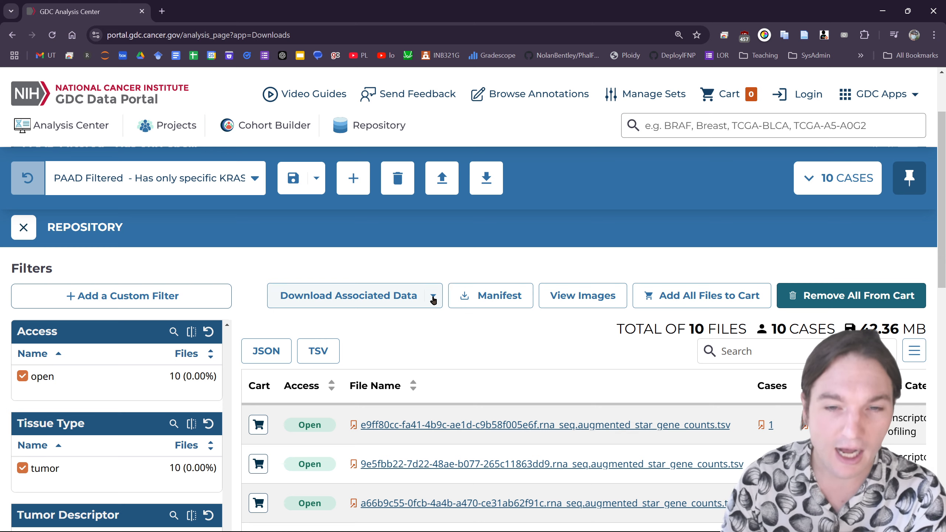
# Try restricting the files to the oct preservation method and clear that filter again.
pyautogui.scroll(-10, 132, 410)
pyautogui.scroll(2, 119, 420)
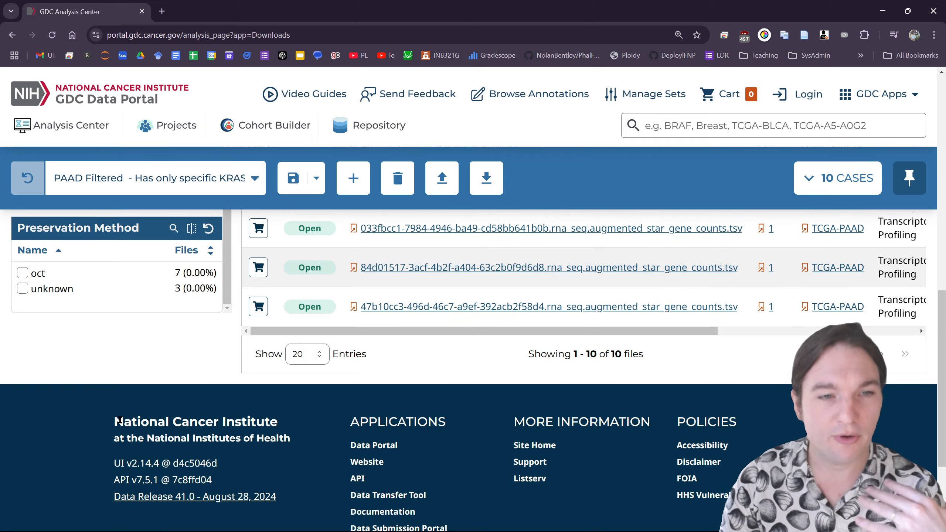
pyautogui.scroll(2, 120, 420)
pyautogui.click(22, 348)
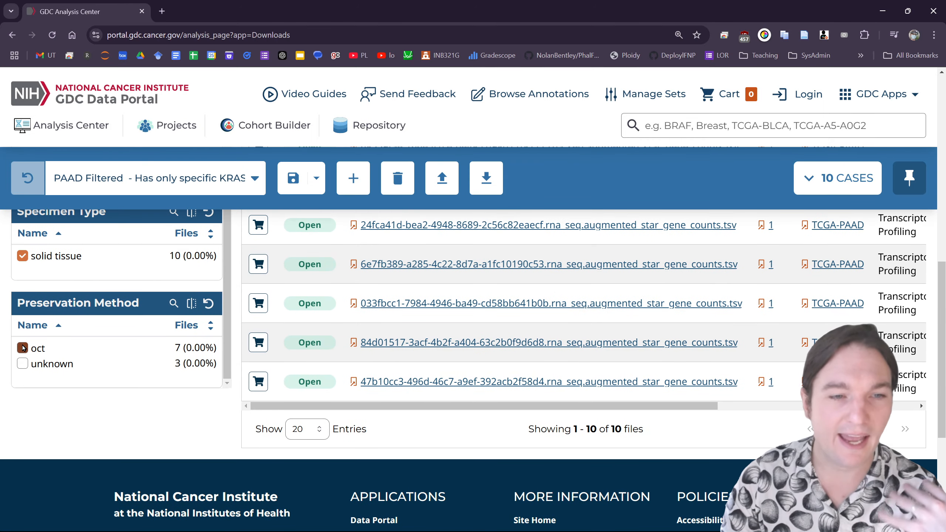
pyautogui.click(23, 347)
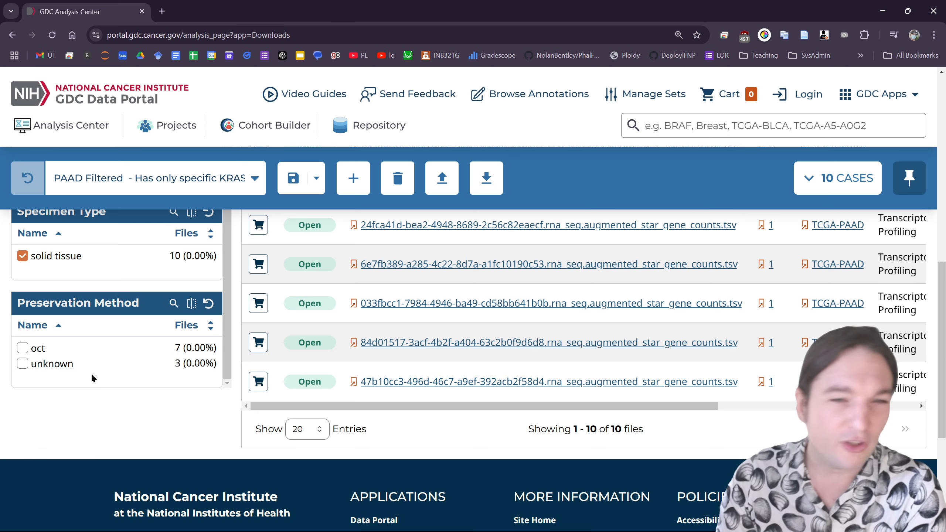
# Download the Sample Sheet for the cohort's filtered gene count files.
pyautogui.scroll(10, 407, 260)
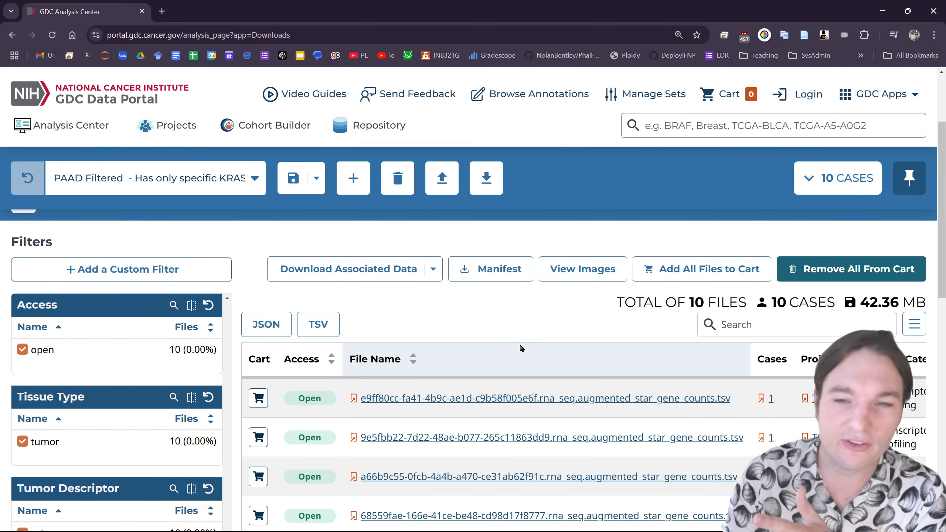
pyautogui.scroll(-1, 521, 347)
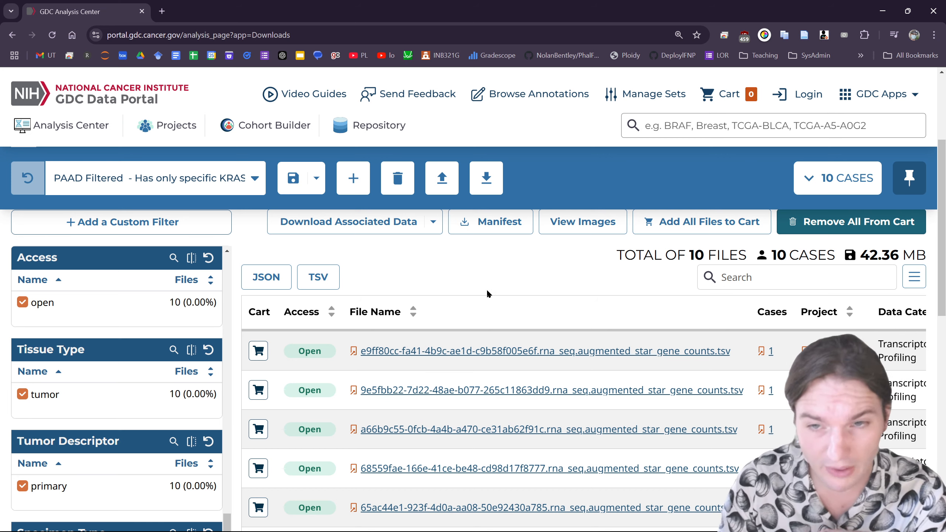
pyautogui.scroll(1, 486, 288)
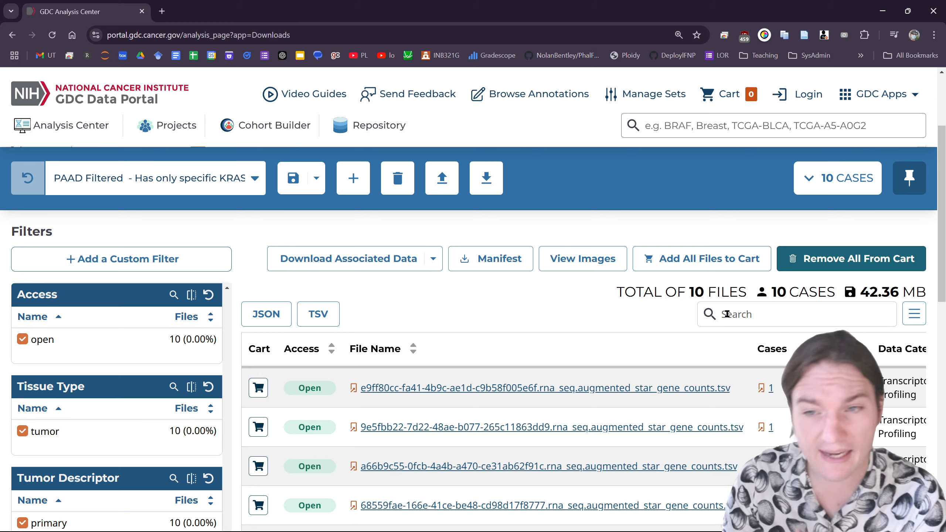
pyautogui.click(433, 259)
pyautogui.click(361, 293)
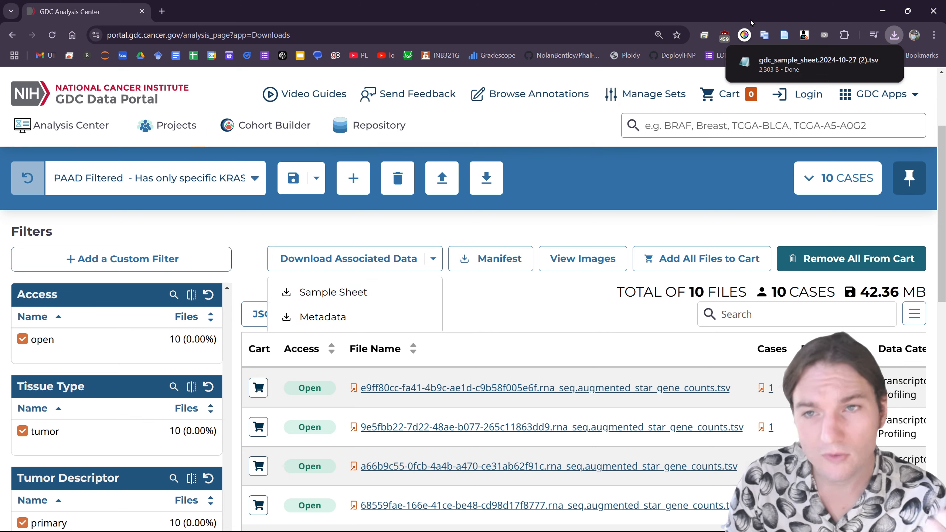
# Show the newly downloaded sample sheet in its Downloads folder from the browser's recent download history.
pyautogui.moveTo(868, 61)
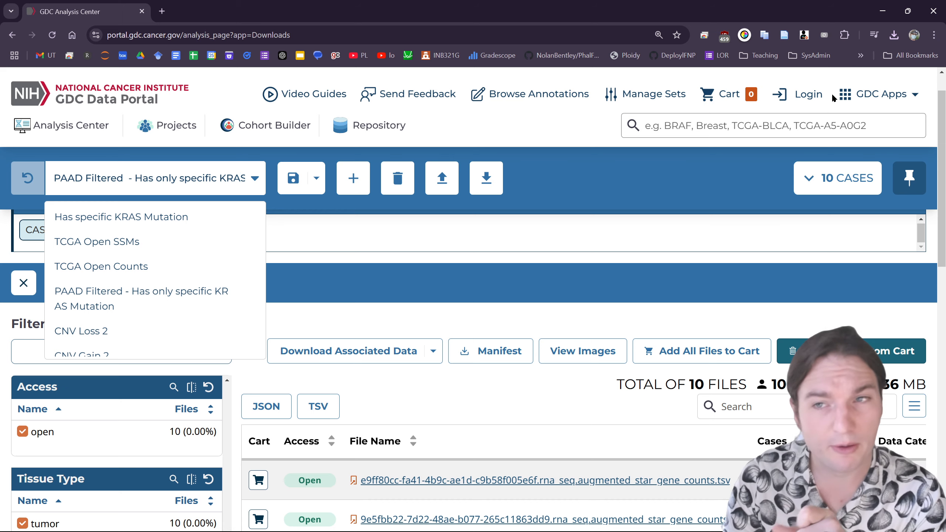
pyautogui.click(894, 35)
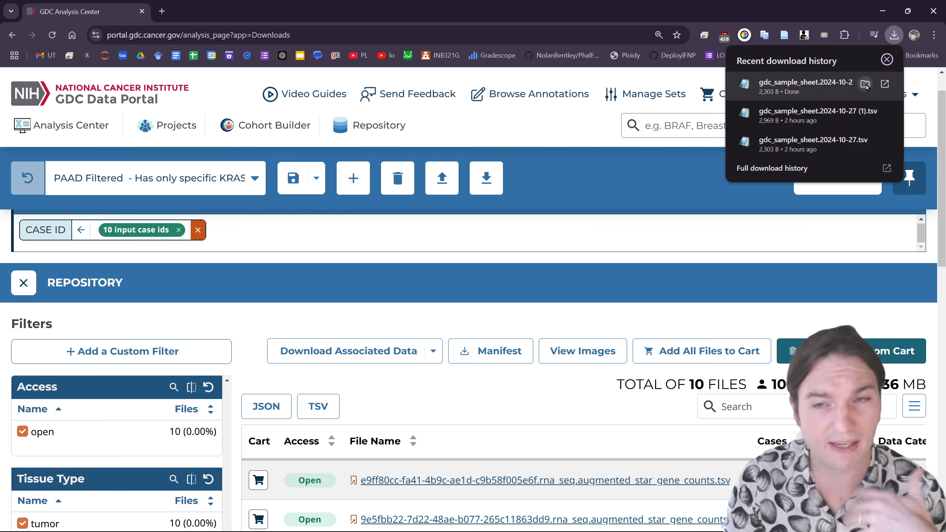
pyautogui.click(864, 84)
# Try to open gdc_sample_sheet.2024-10-27 (2).tsv with the Microsoft Office component.
pyautogui.rightClick(433, 111)
pyautogui.scroll(-5, 460, 299)
pyautogui.scroll(4, 459, 299)
pyautogui.scroll(1, 460, 299)
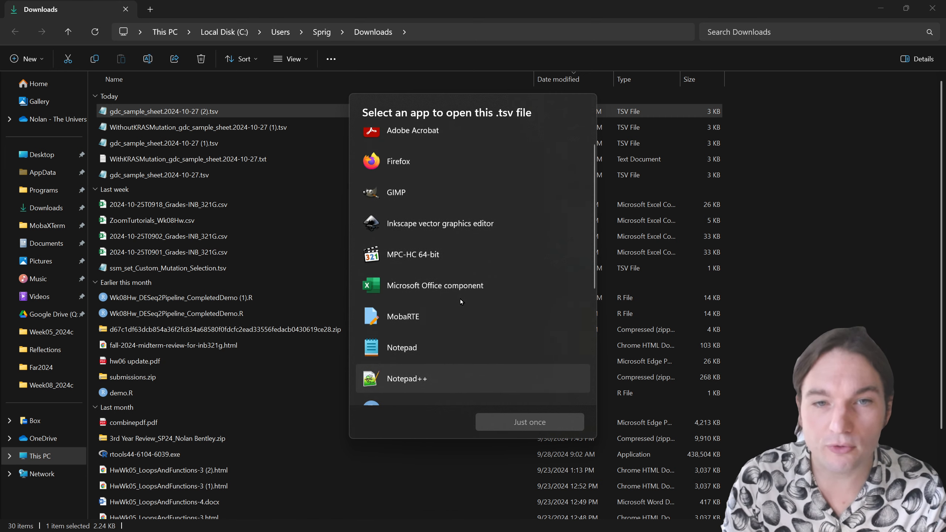
pyautogui.doubleClick(456, 293)
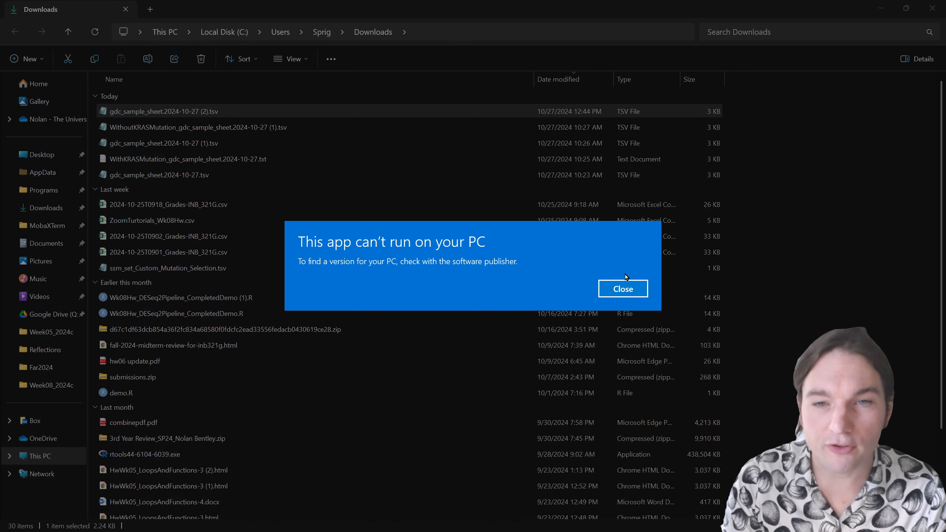
pyautogui.click(622, 289)
# Rename the sample sheet in Notepad++ as "HasKRASMutation_gdc_sample_sheet.2024-10-27 (2).tsv".
pyautogui.write('HasKRASSMUtation_gdc_sample_sheet.2024-10-27 (2).tsv')
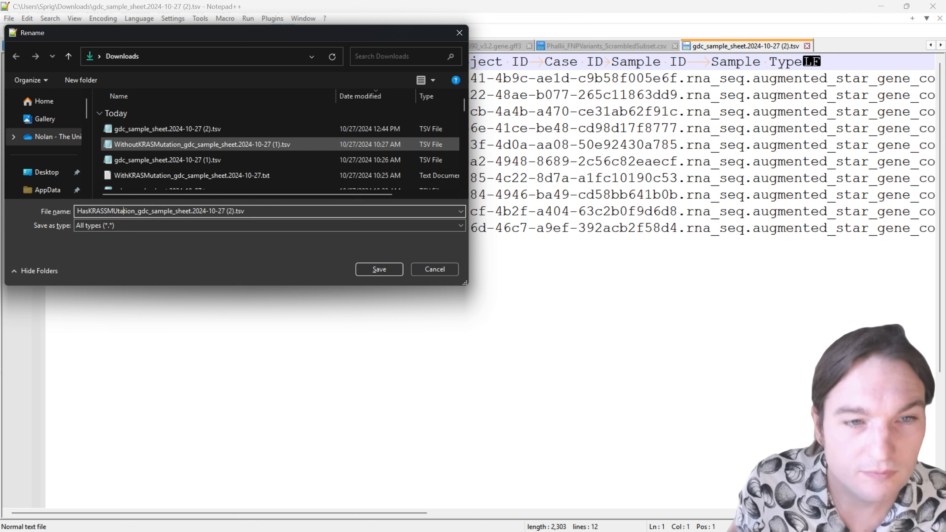
pyautogui.press('Left')
pyautogui.press('Left')
pyautogui.press('Left')
pyautogui.press('Left')
pyautogui.press('Left')
pyautogui.press('Left')
pyautogui.press('BackSpace')
pyautogui.write('uu')
pyautogui.press('Left')
pyautogui.press('Left')
pyautogui.press('BackSpace')
pyautogui.press('Return')
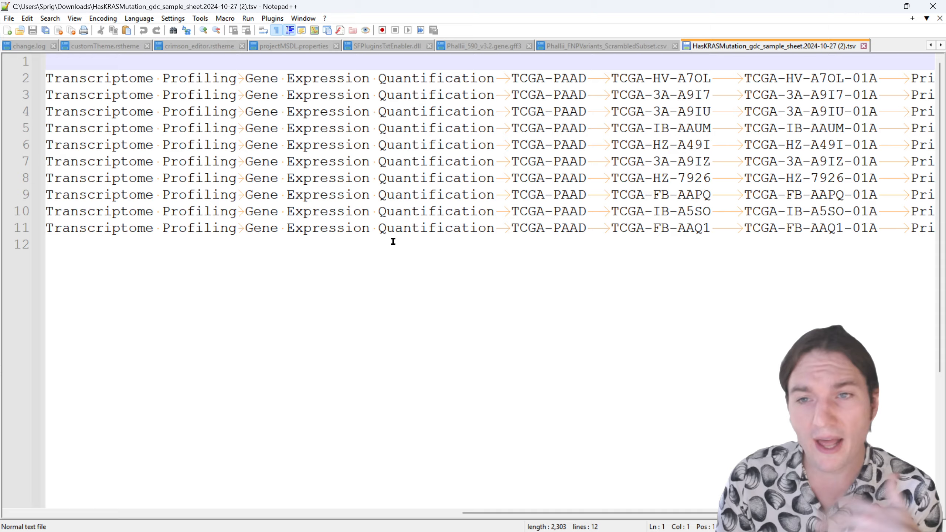
# Check the sample sheet's project, case ID, sample ID and sample type columns, and return to the GDC Data Portal in the browser.
pyautogui.hscroll(4, 394, 239)
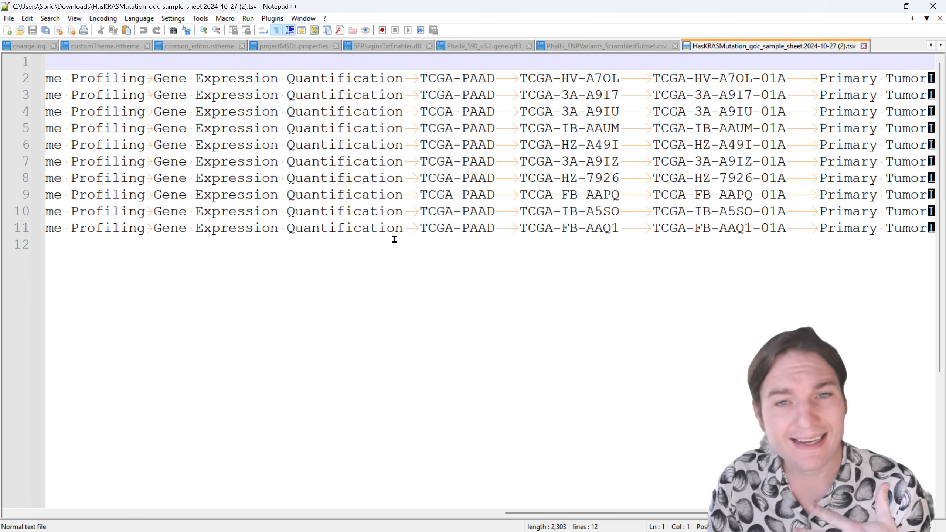
pyautogui.click(380, 352)
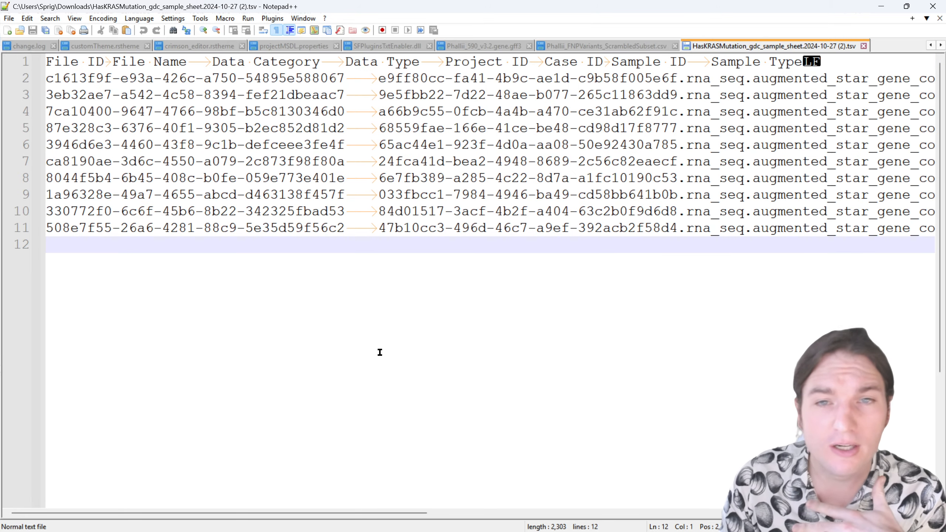
pyautogui.click(881, 9)
pyautogui.click(881, 10)
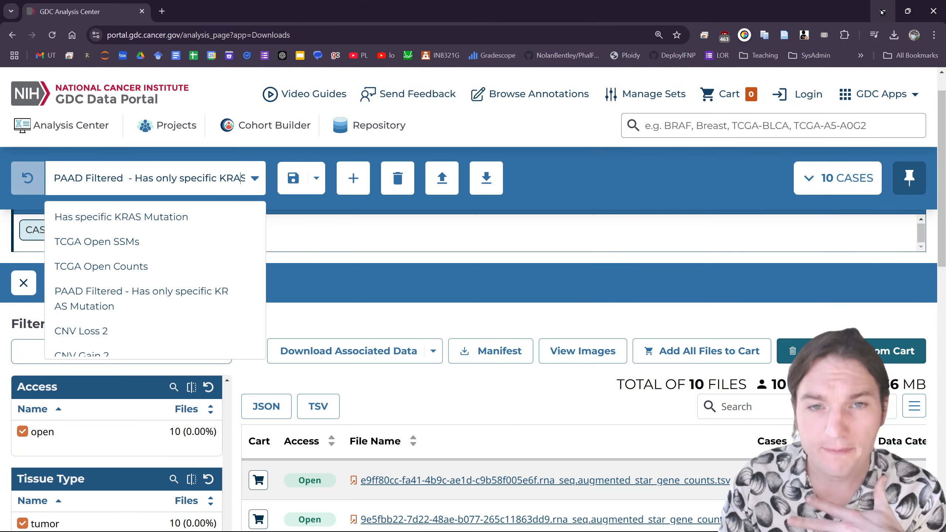
pyautogui.click(678, 272)
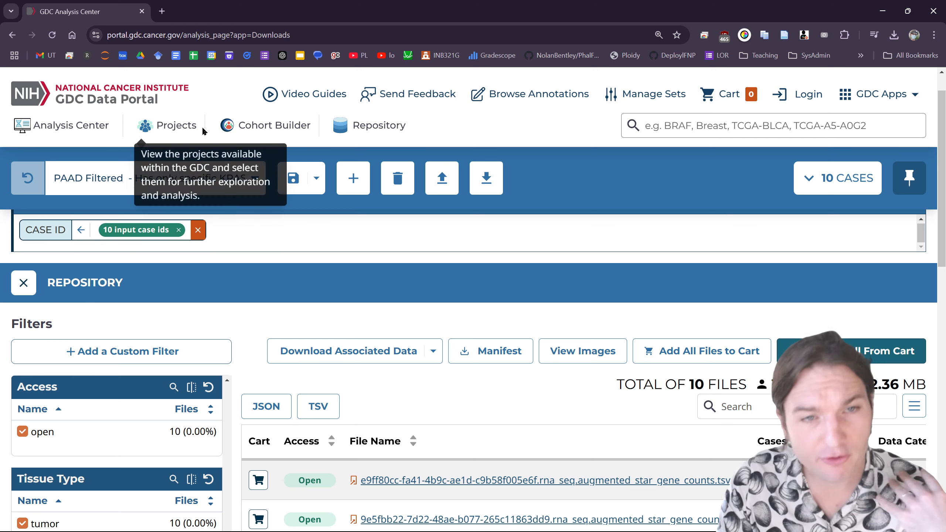
# Set "PAAD Filtered - No KRAS Mutation" as the current cohort in the Repository.
pyautogui.click(250, 180)
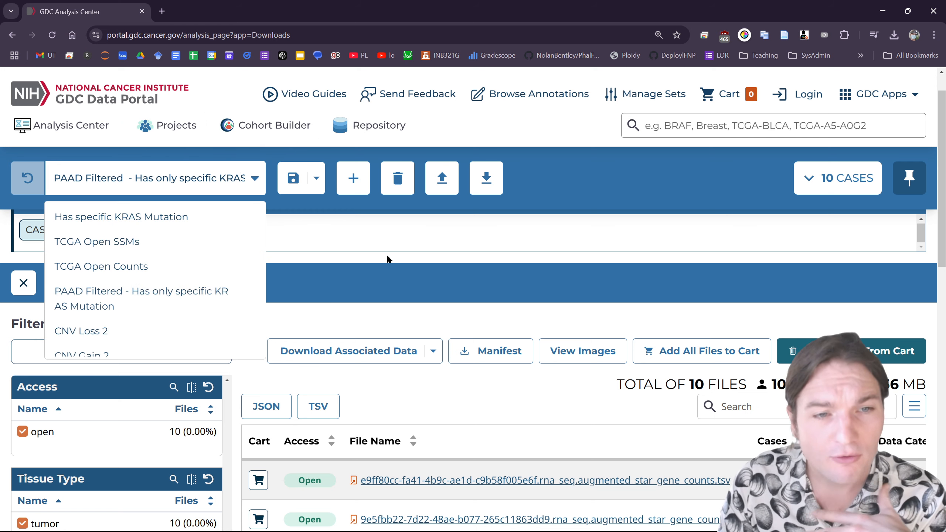
pyautogui.scroll(-4, 222, 294)
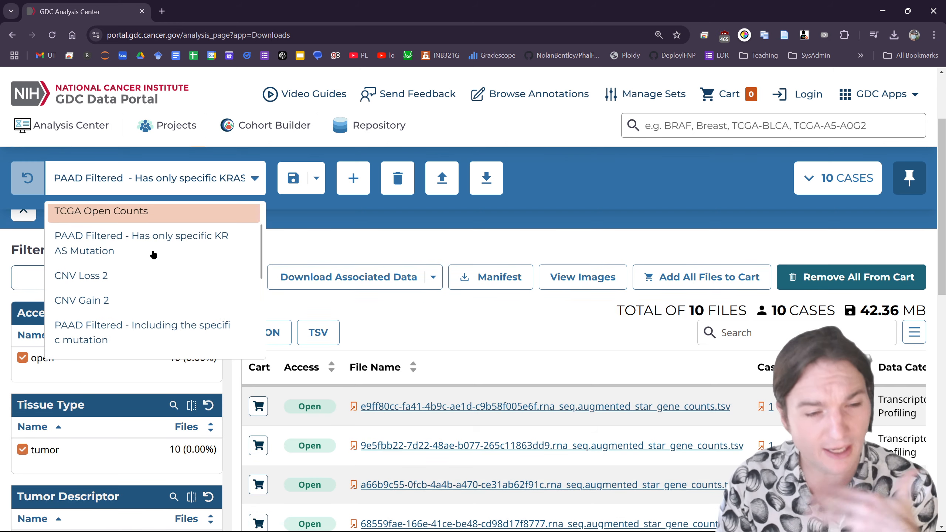
pyautogui.scroll(-1, 153, 255)
pyautogui.scroll(3, 166, 245)
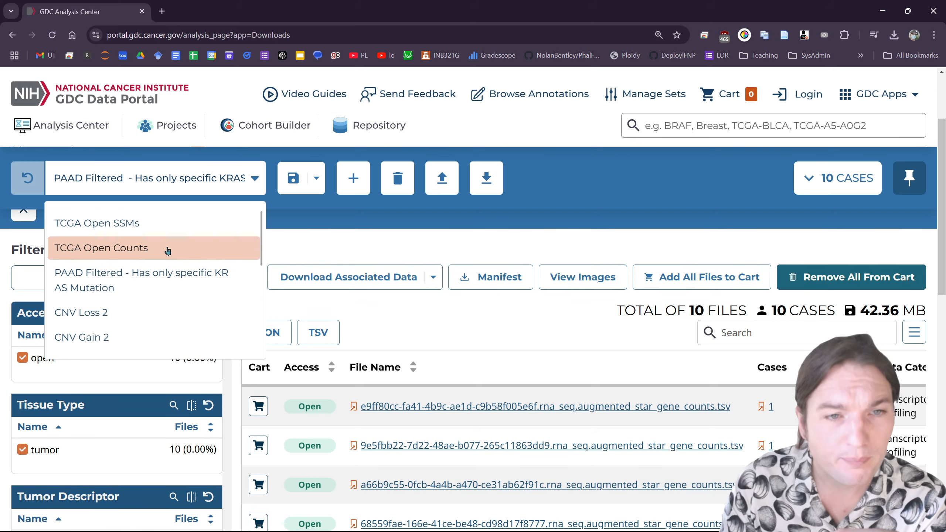
pyautogui.scroll(-4, 175, 246)
pyautogui.click(158, 274)
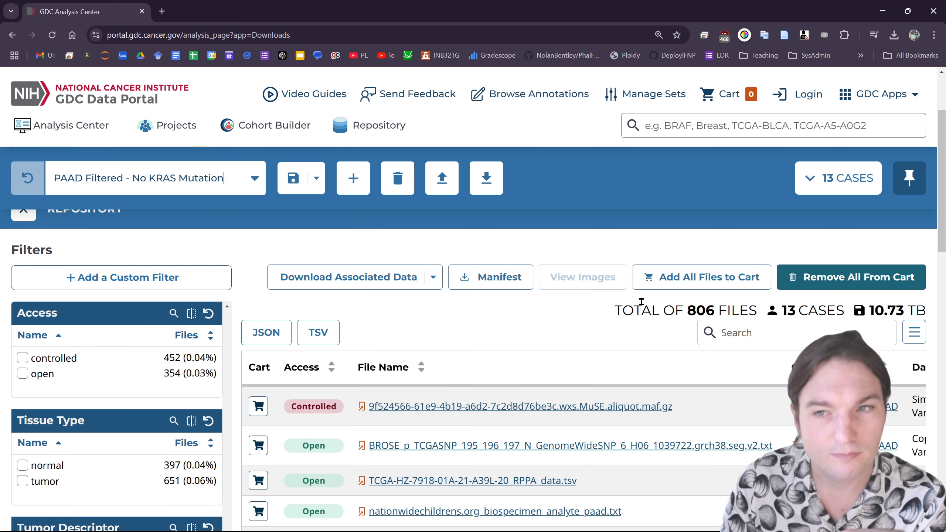
# Filter the cohort's files to open access, tumor tissue and the STAR - Counts workflow type.
pyautogui.click(22, 374)
pyautogui.click(22, 481)
pyautogui.scroll(-20, 81, 391)
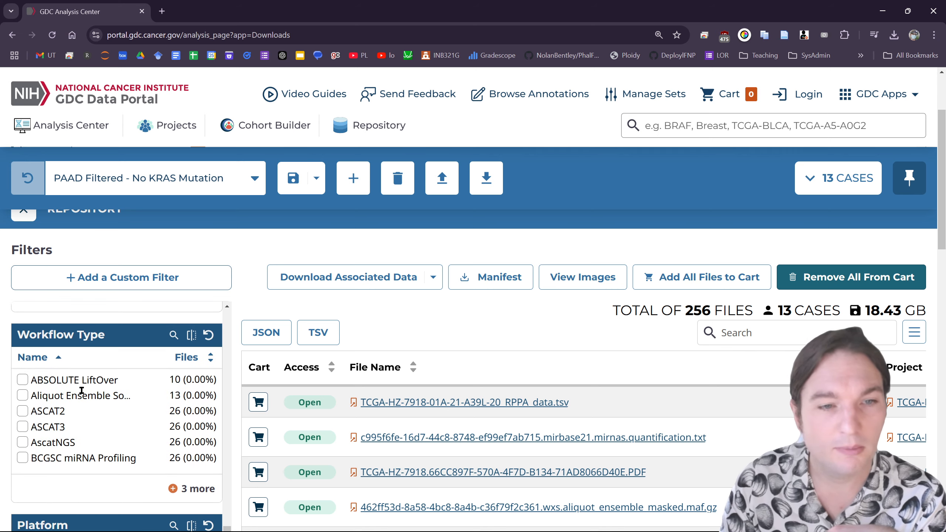
pyautogui.click(202, 473)
pyautogui.scroll(-3, 203, 474)
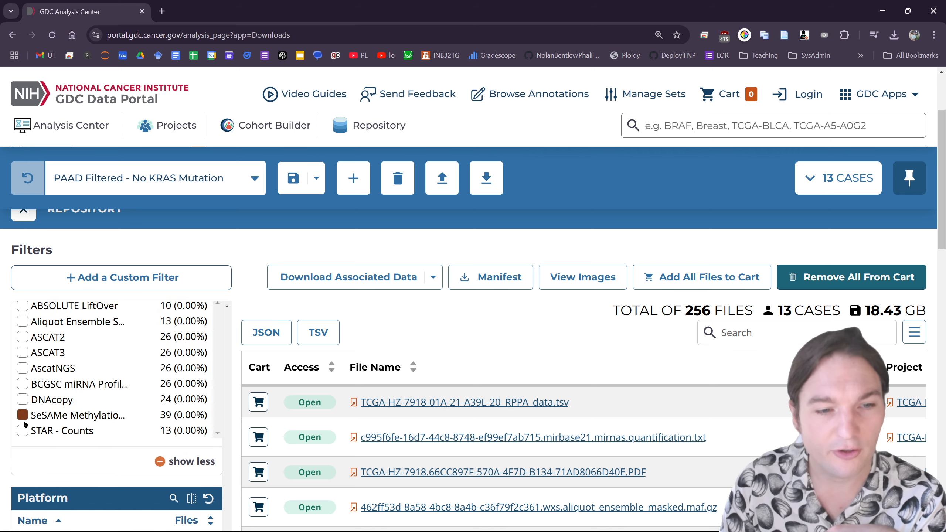
pyautogui.click(22, 431)
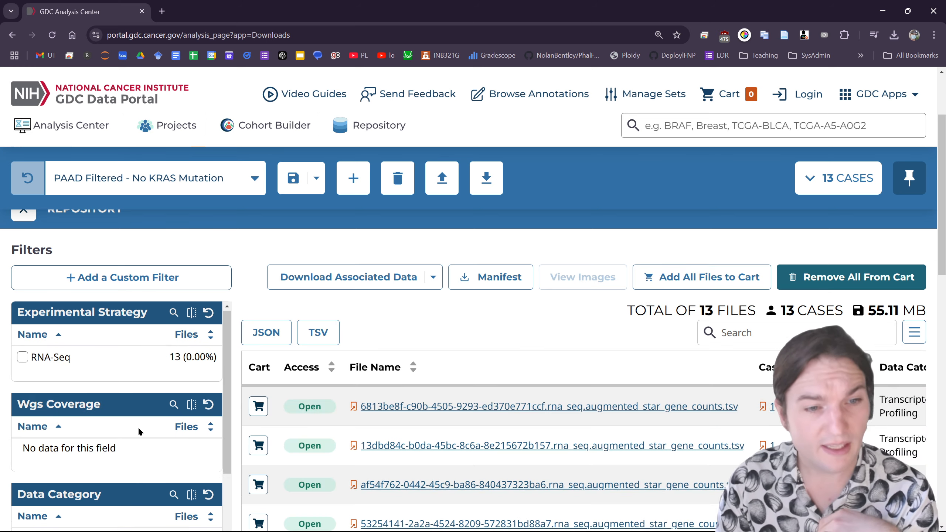
# Restrict the cohort's files to the primary tumor descriptor and the solid tissue specimen type.
pyautogui.scroll(-5, 56, 374)
pyautogui.scroll(-8, 59, 373)
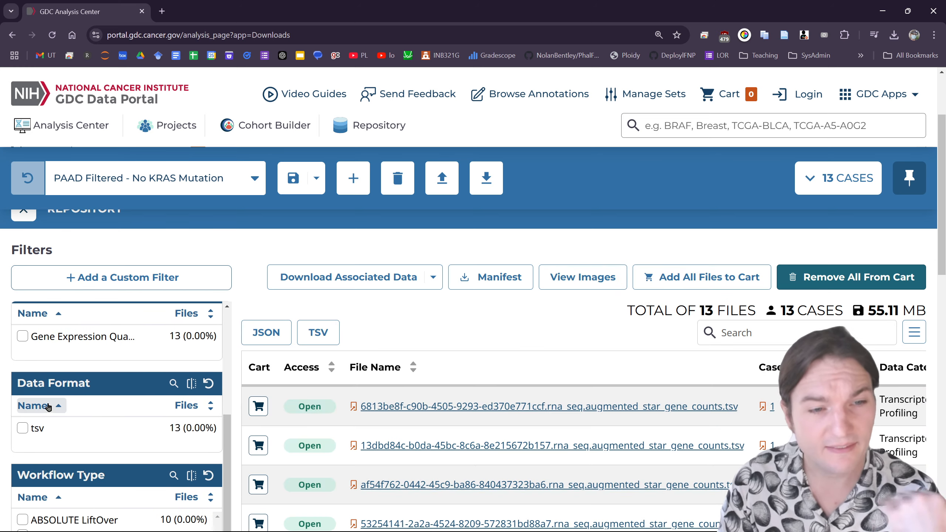
pyautogui.scroll(-5, 65, 378)
pyautogui.scroll(-5, 64, 376)
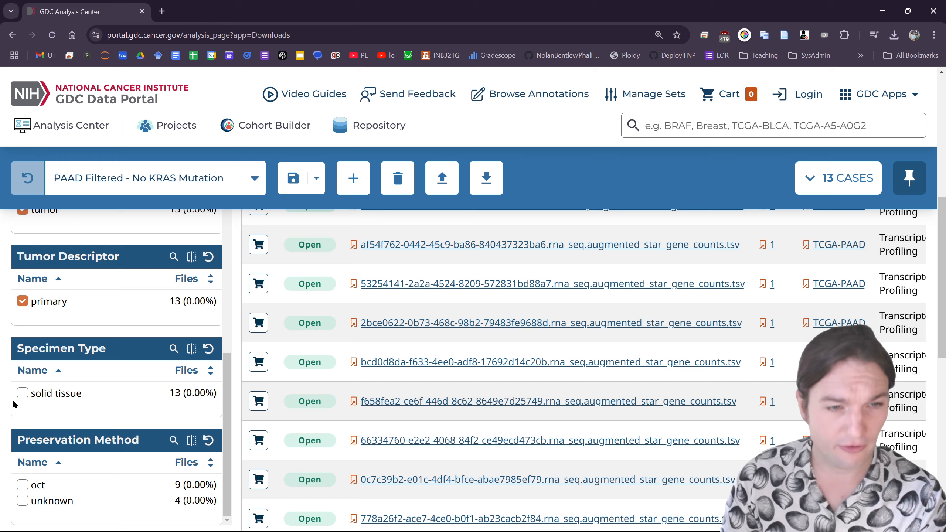
pyautogui.click(21, 395)
pyautogui.scroll(-3, 96, 367)
pyautogui.scroll(8, 287, 376)
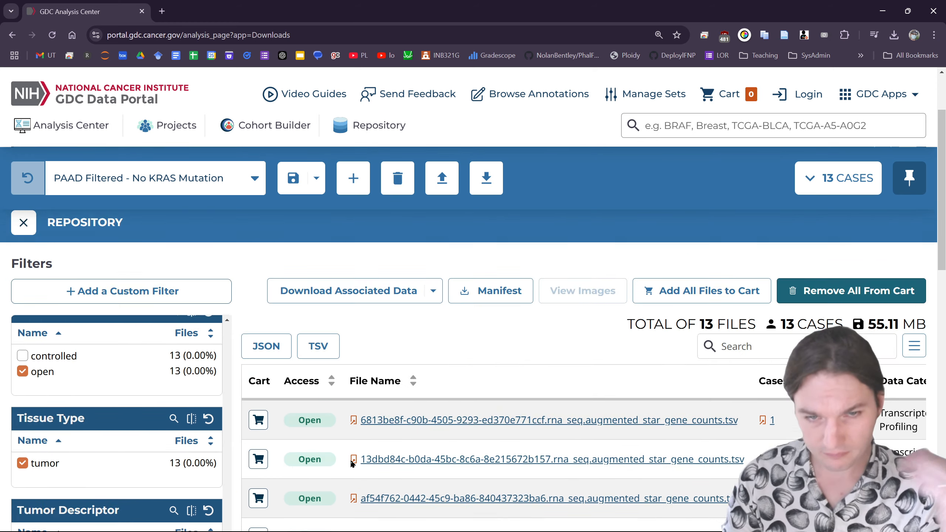
# Download the sample sheet for the filtered No KRAS Mutation files.
pyautogui.scroll(-3, 636, 260)
pyautogui.click(432, 259)
pyautogui.click(389, 292)
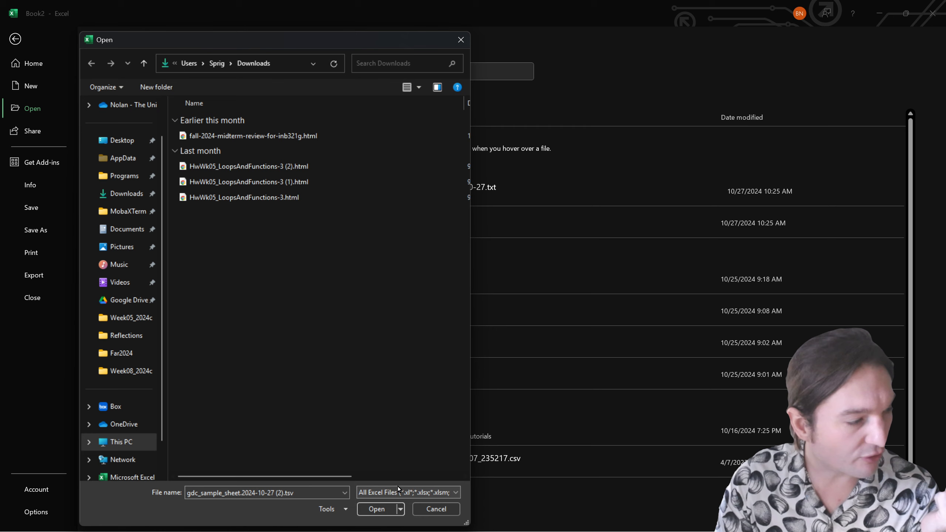
# In Excel, show all file types in Downloads and open "gdc_sample_sheet.2024-10-27 (2).tsv".
pyautogui.click(420, 497)
pyautogui.click(411, 312)
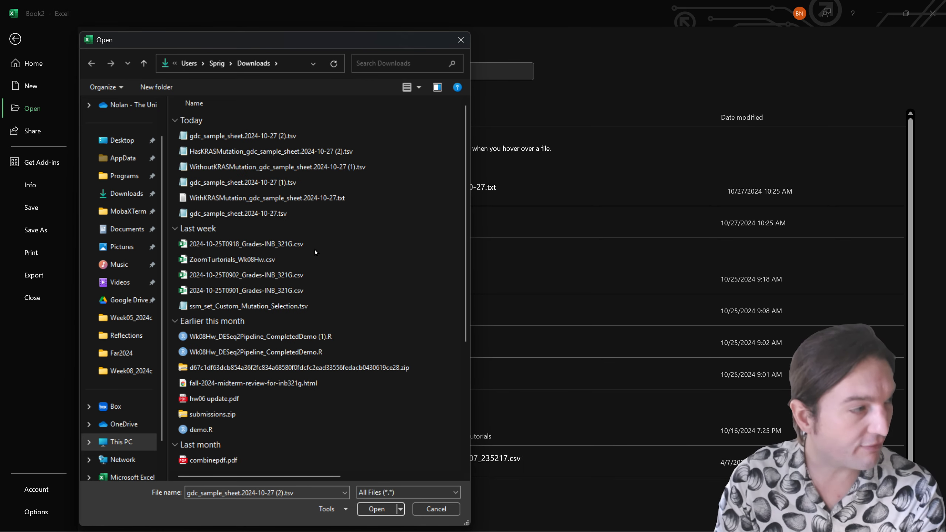
pyautogui.click(304, 137)
pyautogui.doubleClick(304, 135)
# Import the sample sheet as tab-delimited text with the General column data format.
pyautogui.click(414, 398)
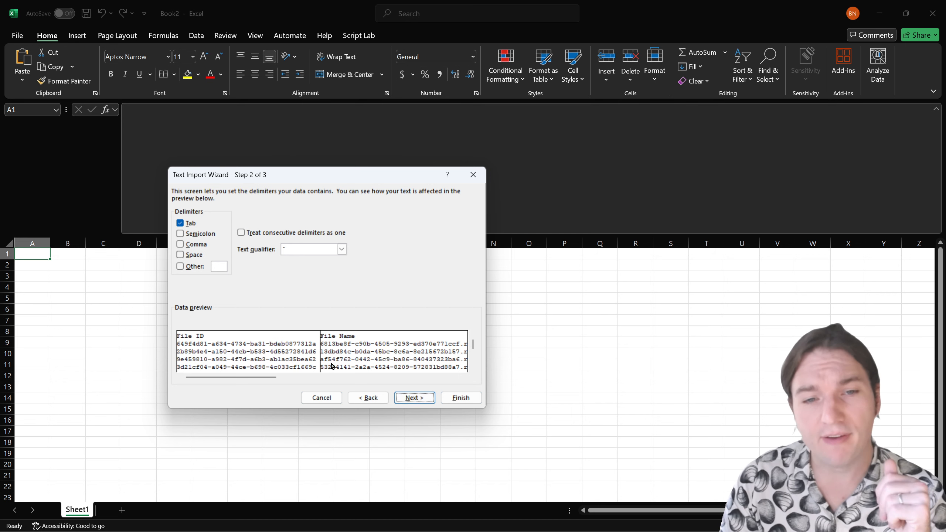
pyautogui.hscroll(5, 328, 361)
pyautogui.hscroll(3, 304, 363)
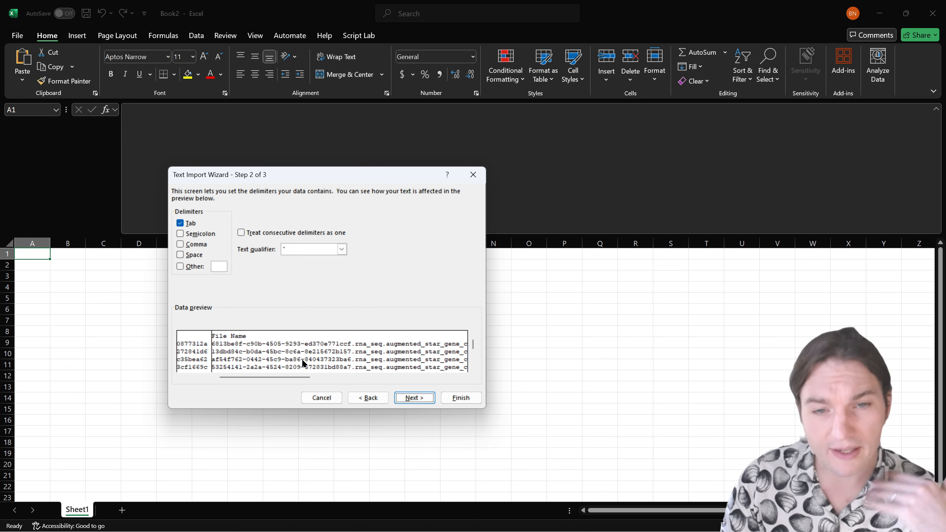
pyautogui.click(415, 398)
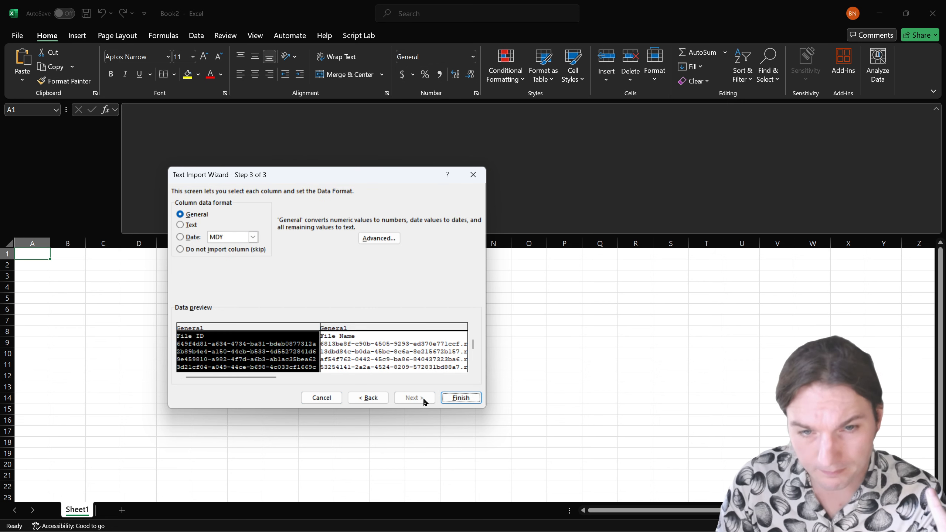
pyautogui.click(476, 399)
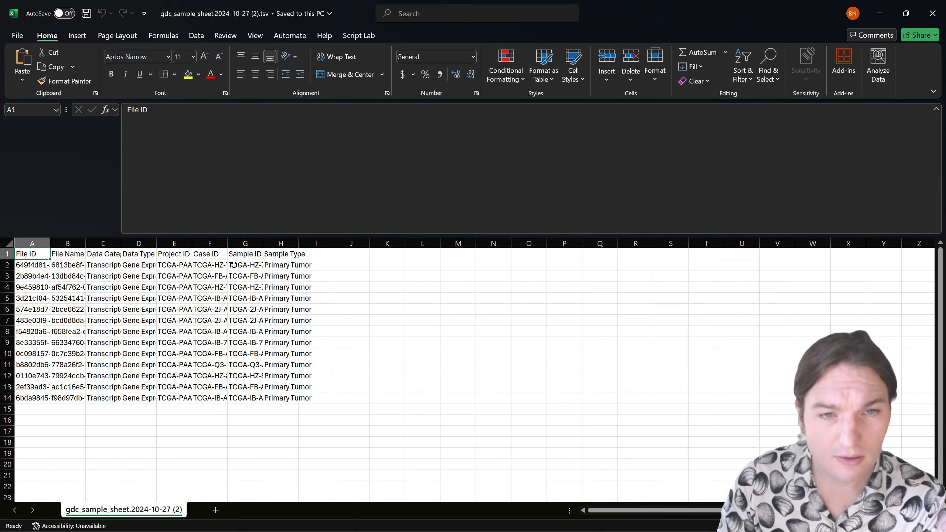
# Fit the Sample ID column's width to its contents and highlight duplicate values in that column.
pyautogui.click(234, 265)
pyautogui.doubleClick(262, 243)
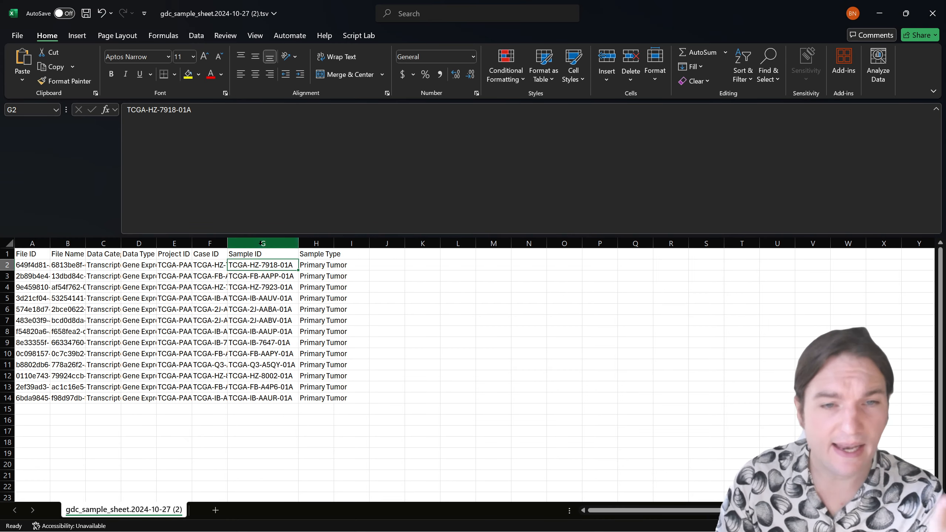
pyautogui.click(267, 312)
pyautogui.scroll(3, 255, 322)
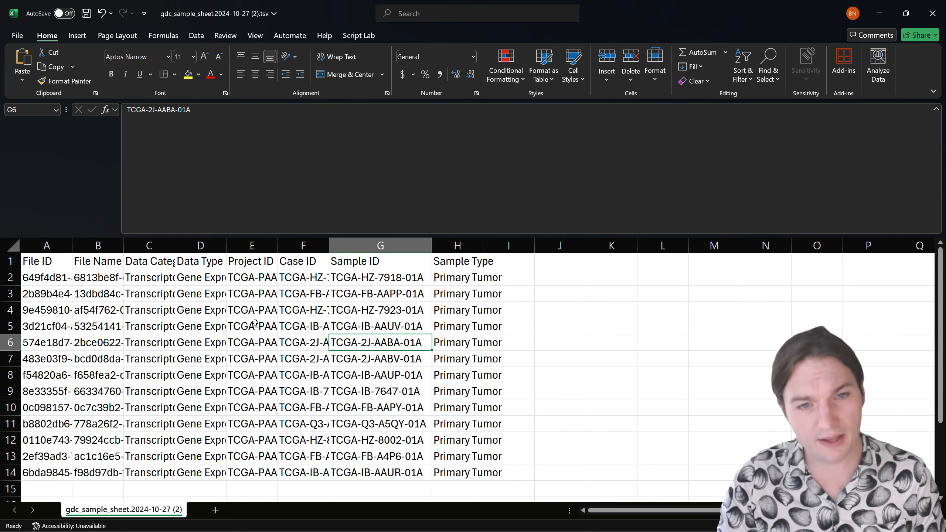
pyautogui.click(373, 245)
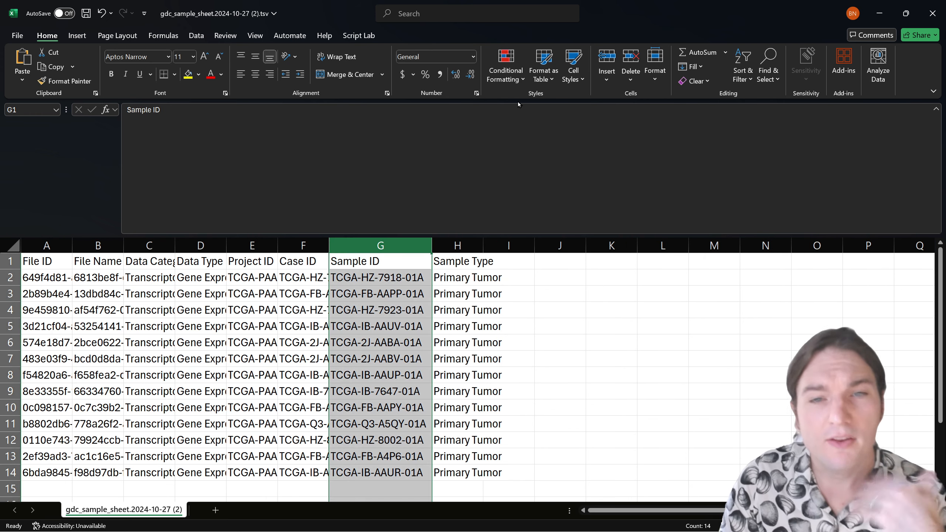
pyautogui.click(501, 73)
pyautogui.click(633, 240)
pyautogui.press('Return')
# Test the duplicate highlighting by copying the sample ID in G5 to G15, and delete the copy.
pyautogui.click(376, 326)
pyautogui.hotkey('ctrl', 'c')
pyautogui.click(365, 488)
pyautogui.hotkey('ctrl', 'v')
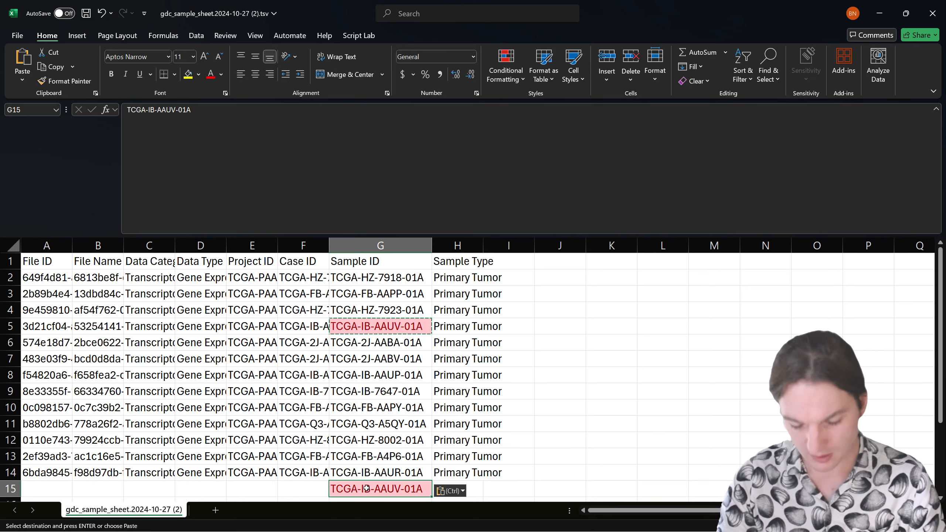
pyautogui.press('Delete')
# Highlight duplicate values in the Case ID column and check the case and sample IDs.
pyautogui.click(299, 249)
pyautogui.click(506, 69)
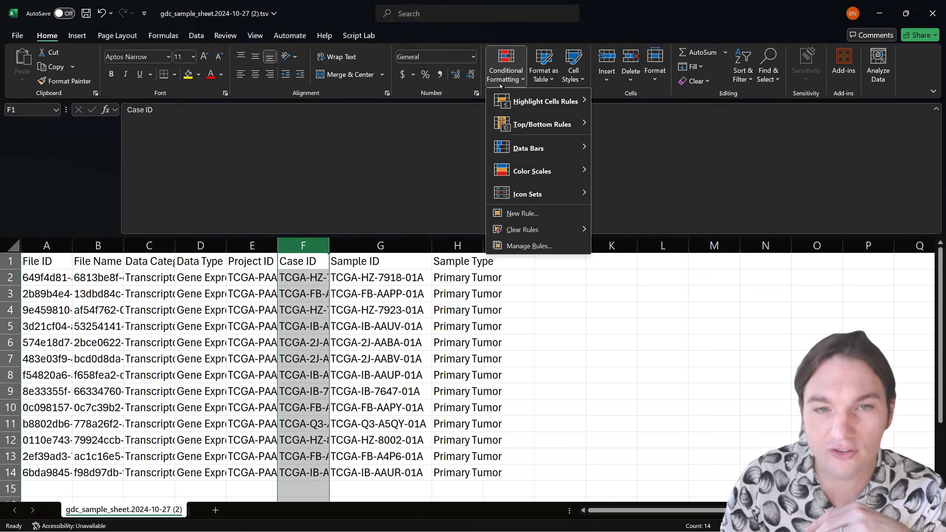
pyautogui.moveTo(545, 104)
pyautogui.click(633, 238)
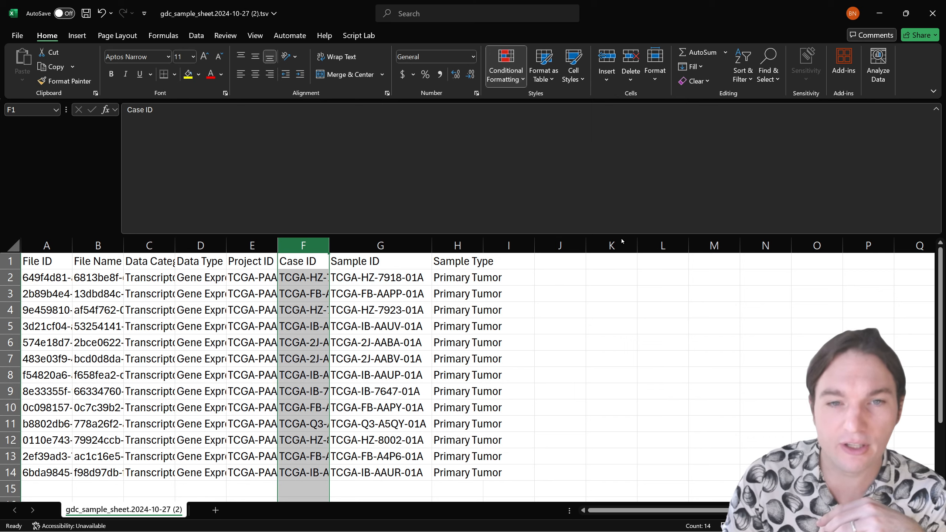
pyautogui.click(359, 320)
pyautogui.click(376, 389)
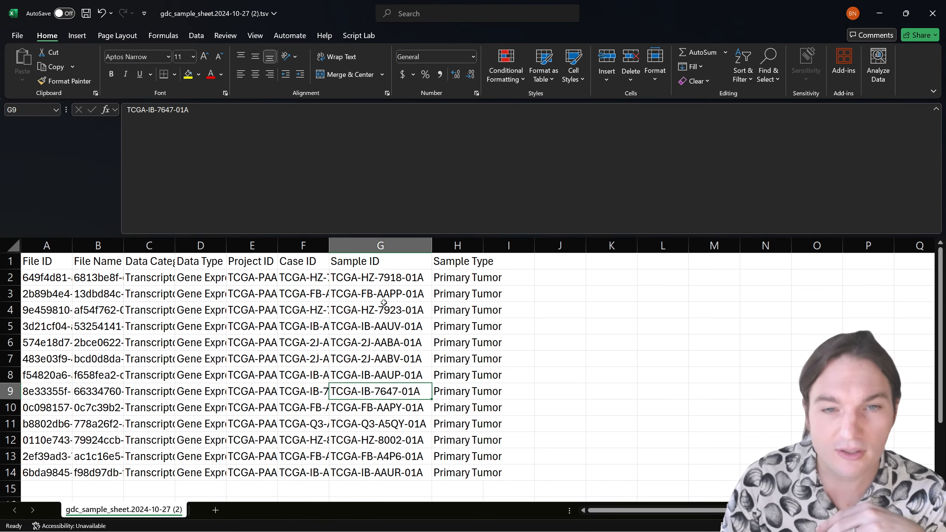
pyautogui.click(383, 326)
pyautogui.click(387, 295)
# Save the sheet in Downloads as tab-delimited text named "NoKRASMutation_gdc_sample_sheet.2024-10-27 (2).txt".
pyautogui.click(17, 35)
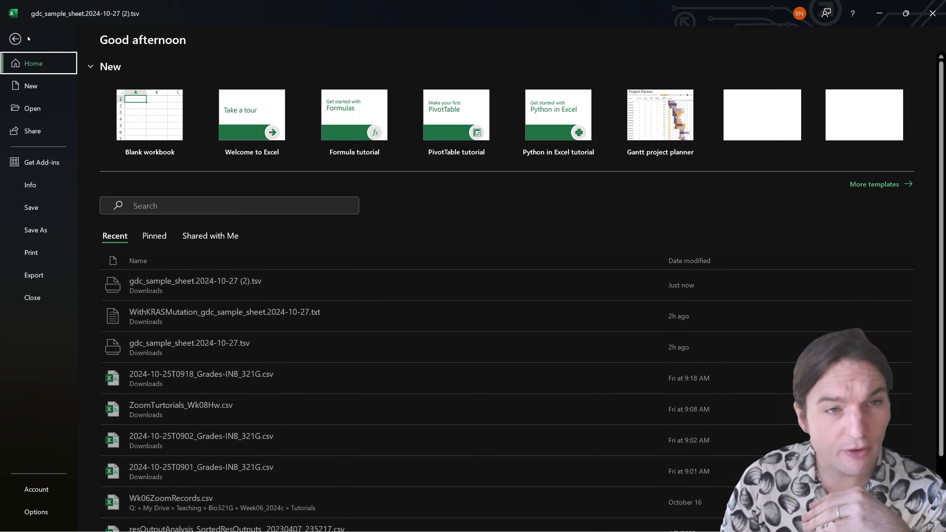
pyautogui.click(45, 232)
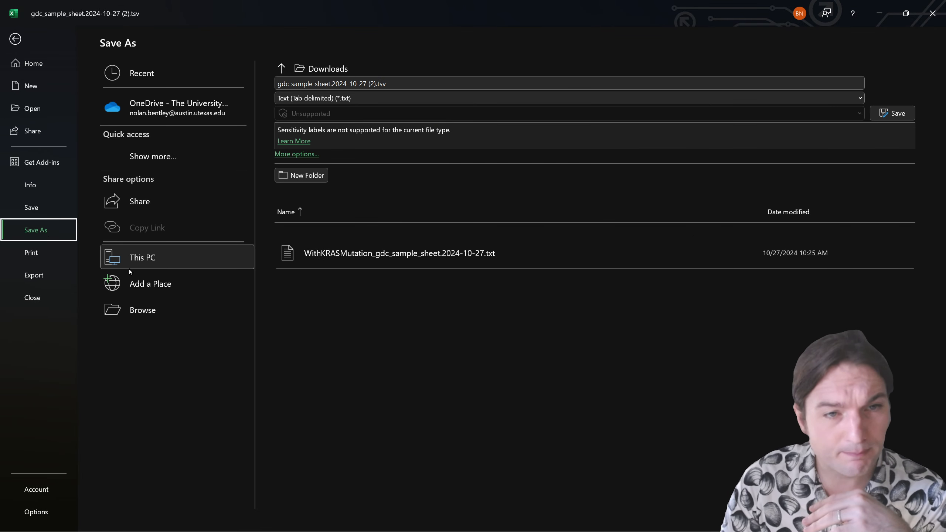
pyautogui.click(167, 312)
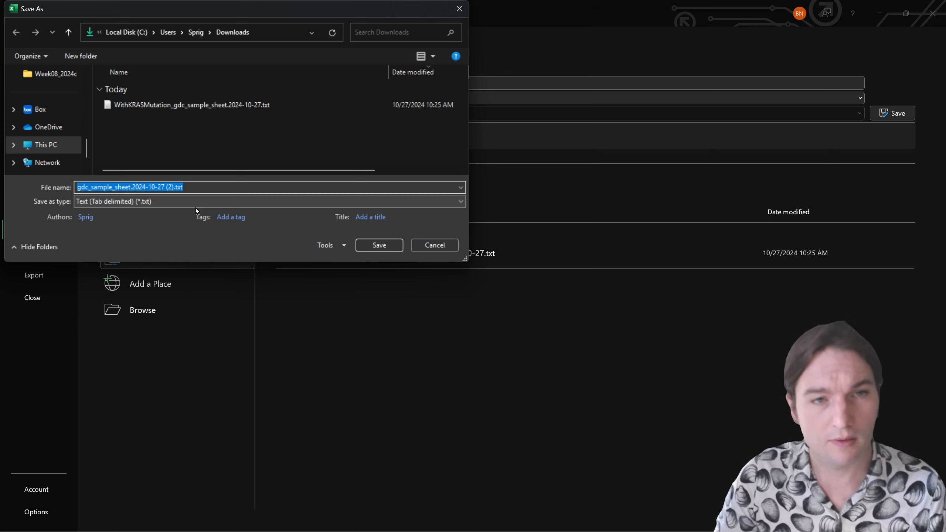
pyautogui.press('Home')
pyautogui.write('_')
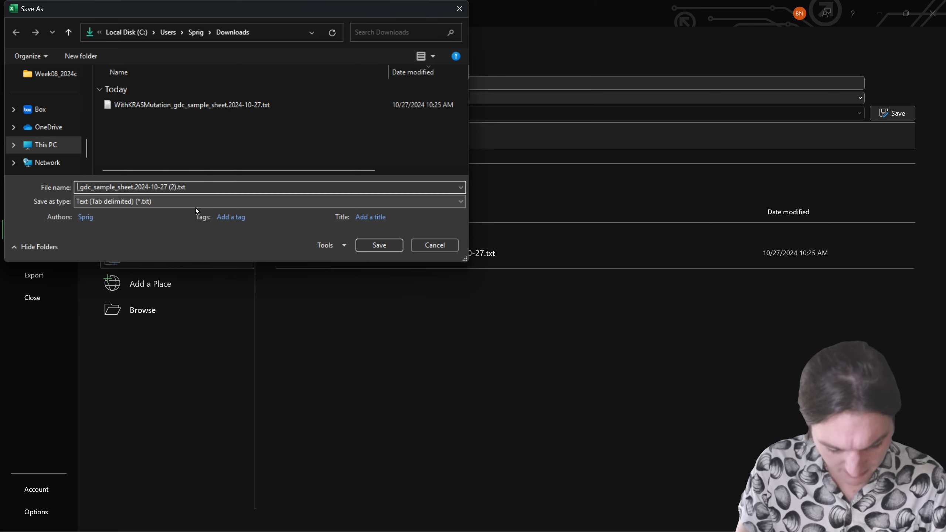
pyautogui.write('NoKRASM')
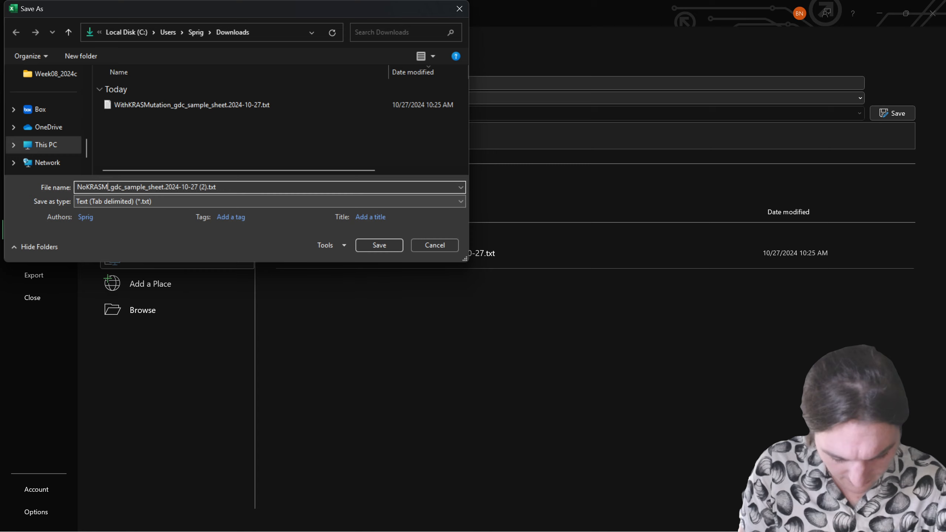
pyautogui.write('utation')
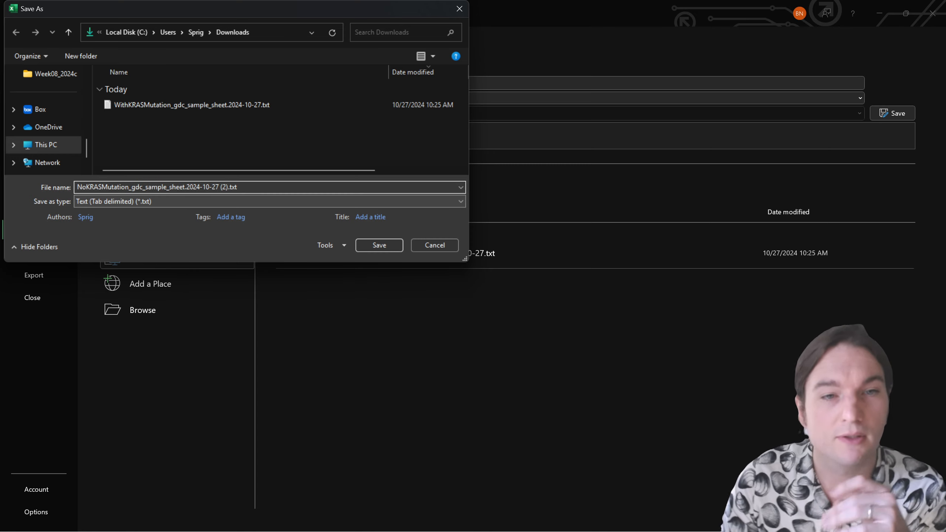
pyautogui.click(384, 247)
pyautogui.click(344, 360)
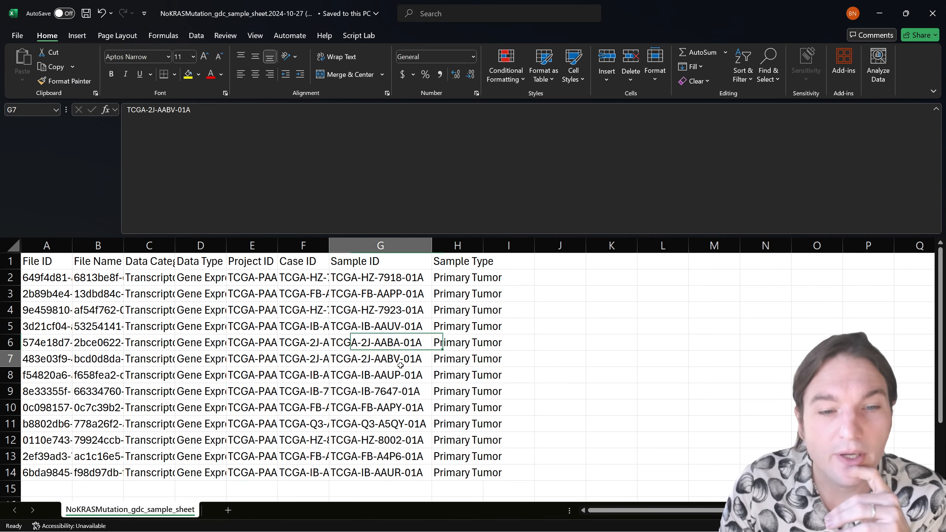
# Copy the entire sample sheet table, including its header row.
pyautogui.hotkey('ctrl', 'a')
pyautogui.hotkey('ctrl', 'c')
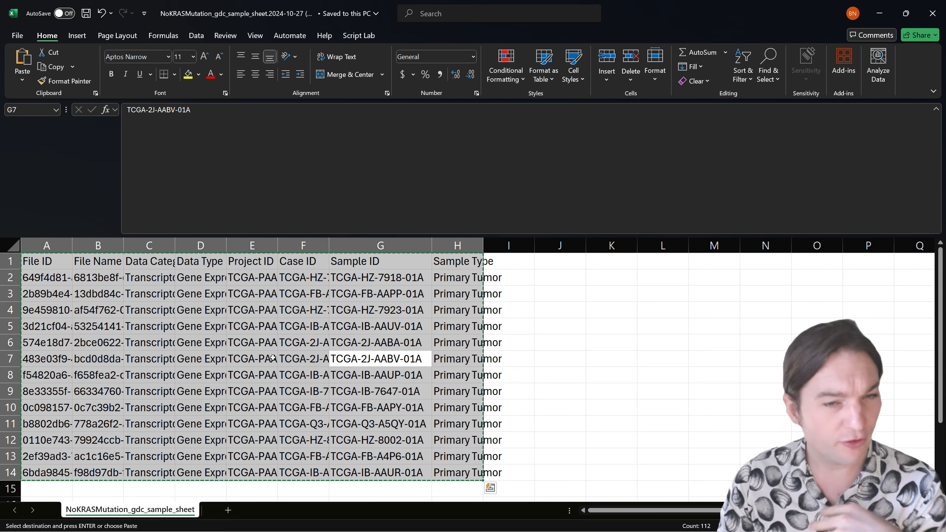
pyautogui.click(304, 340)
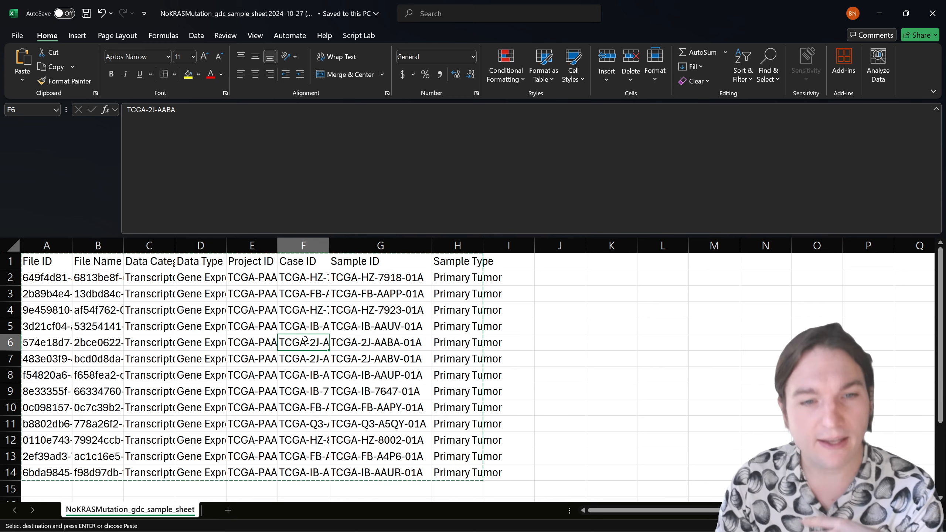
# Close the Excel workbooks without saving Book2 and return to the GDC Data Portal in the browser.
pyautogui.hotkey('alt', 'F4')
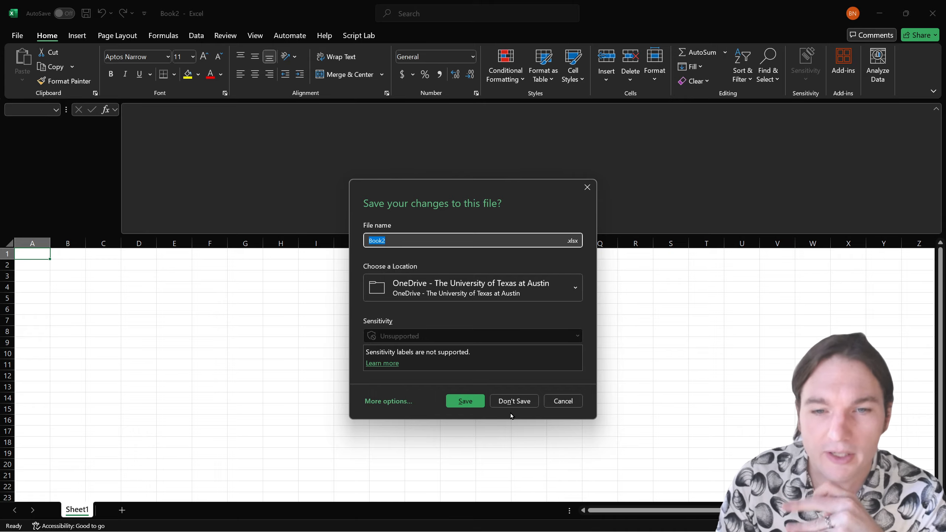
pyautogui.click(510, 402)
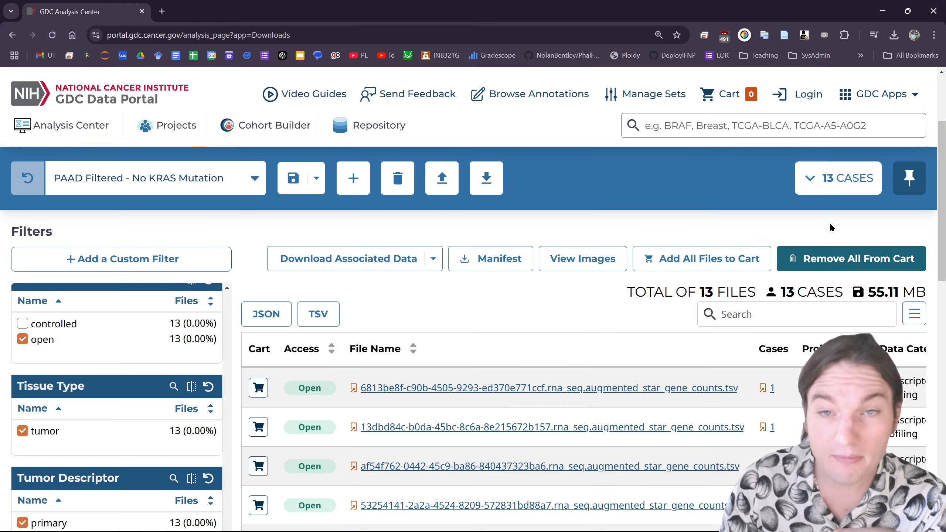